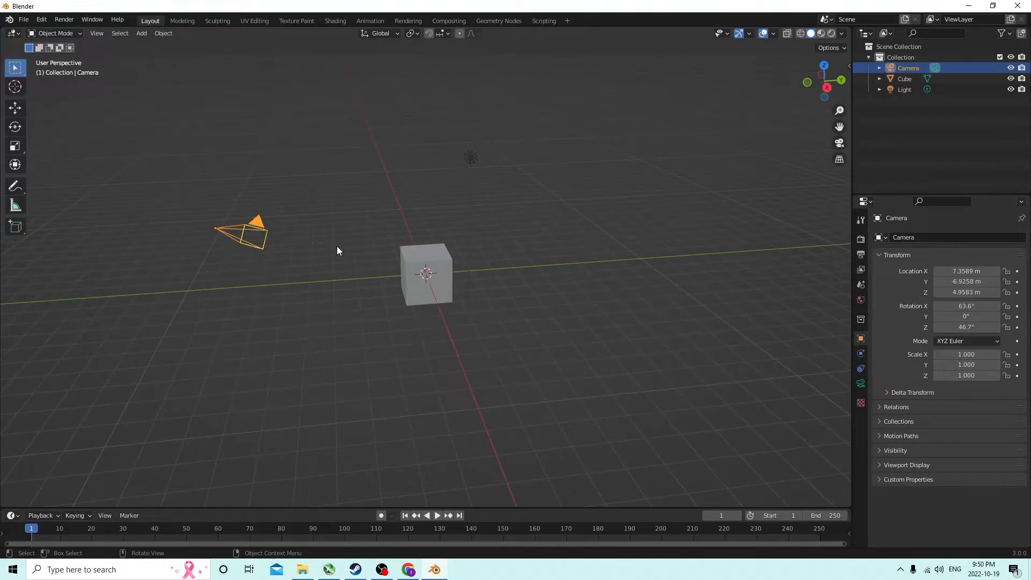
Step: Delete the default camera and the default light from the scene, leaving only the cube
{"action": "key", "text": "Delete"}
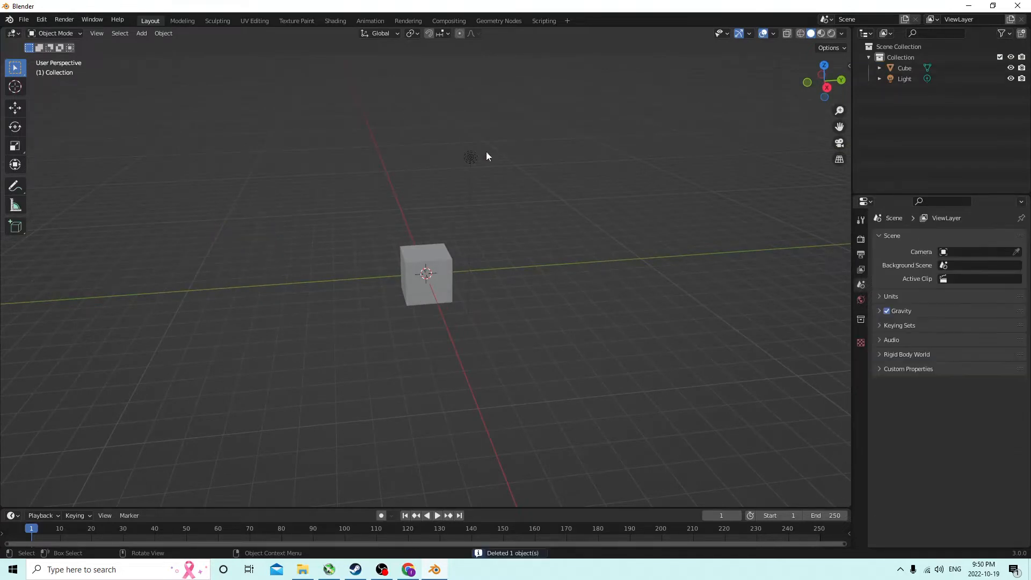
{"action": "left_click", "coordinate": [471, 159]}
{"action": "key", "text": "Delete"}
Step: Select the cube and set the transform orientation to Local
{"action": "middle_click_drag", "start_coordinate": [470, 169], "coordinate": [431, 211]}
{"action": "left_click", "coordinate": [397, 34]}
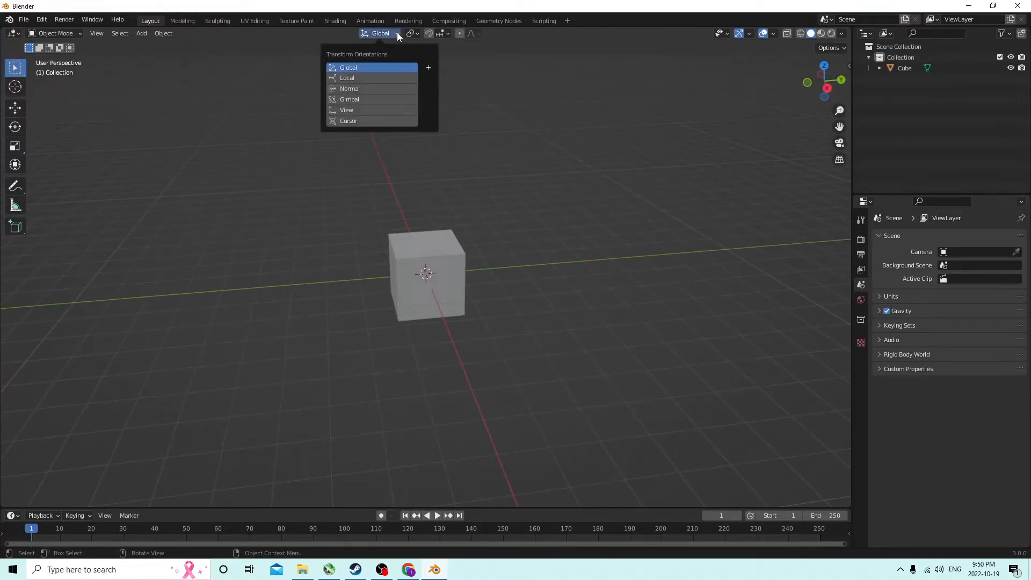
{"action": "scroll", "coordinate": [605, 205], "scroll_direction": "up", "scroll_amount": 1}
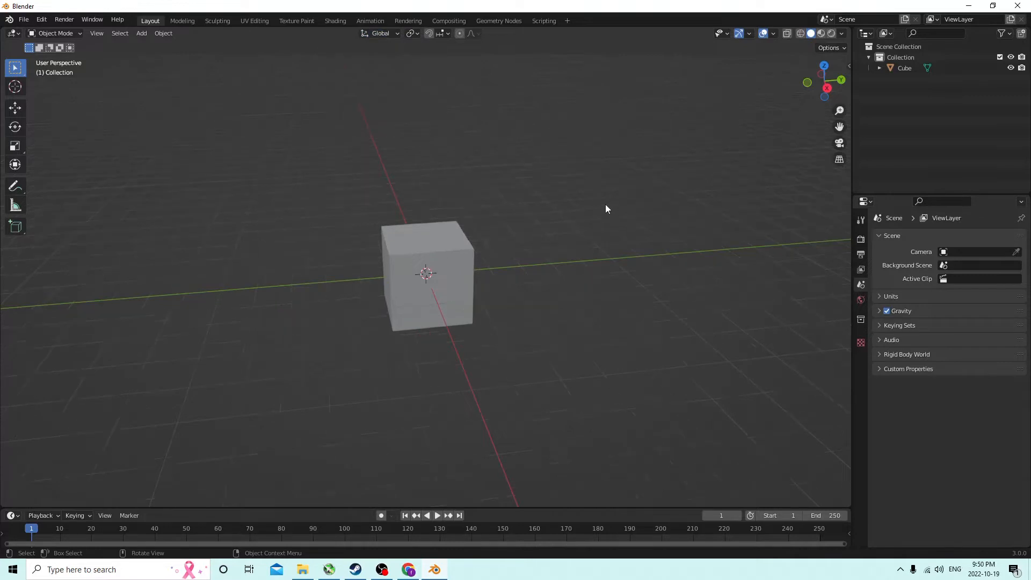
{"action": "left_click", "coordinate": [450, 272]}
{"action": "left_click", "coordinate": [389, 33]}
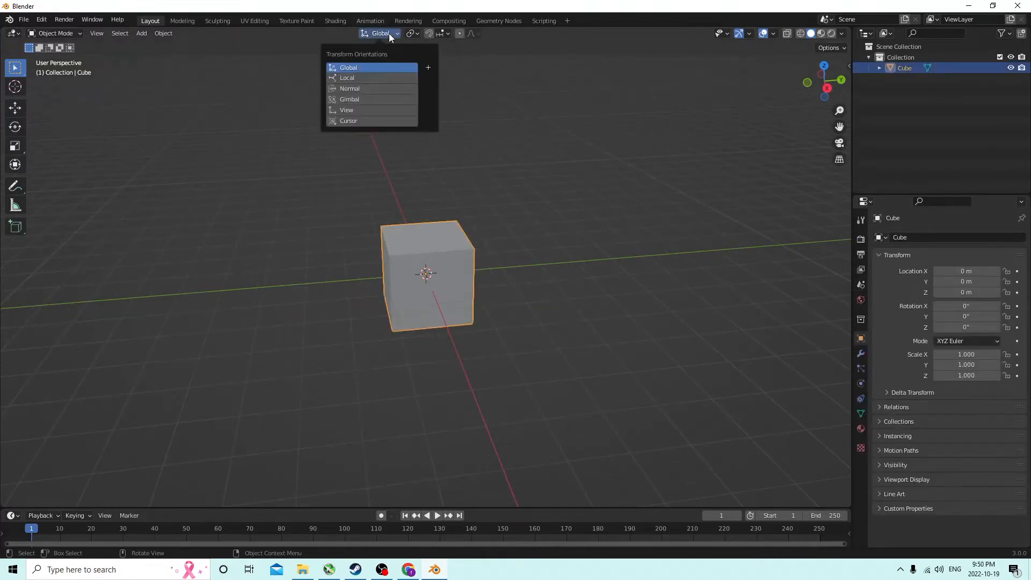
{"action": "left_click", "coordinate": [363, 79]}
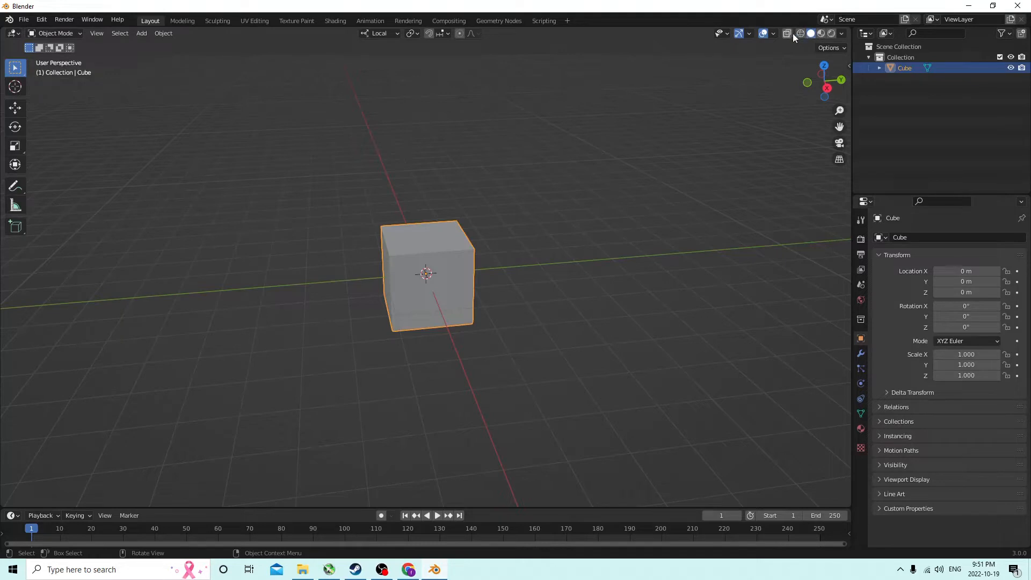
Step: Set the viewport overlay's grid scale to 0.01
{"action": "left_click", "coordinate": [773, 35]}
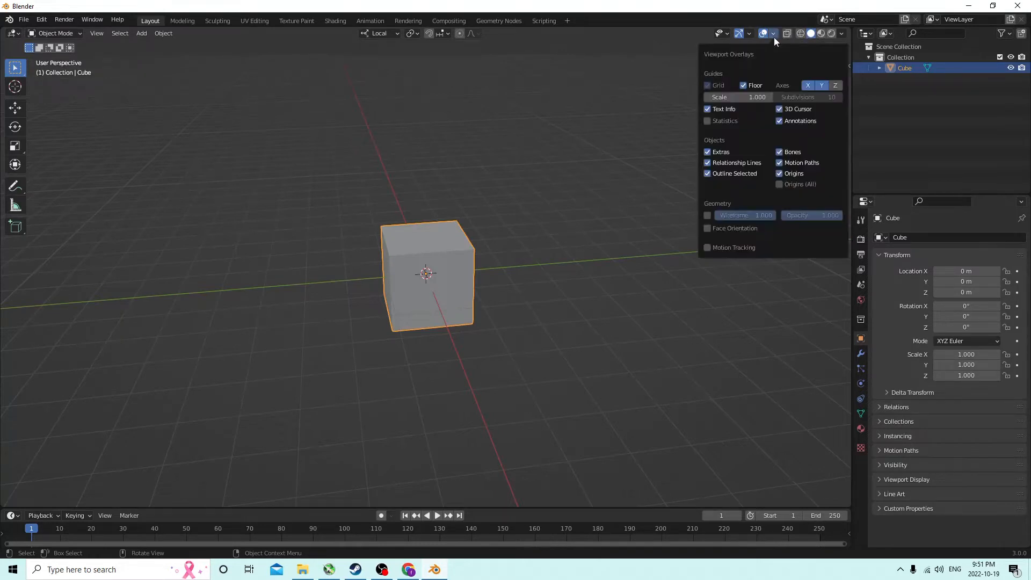
{"action": "left_click", "coordinate": [755, 97]}
{"action": "type", "text": ".0"}
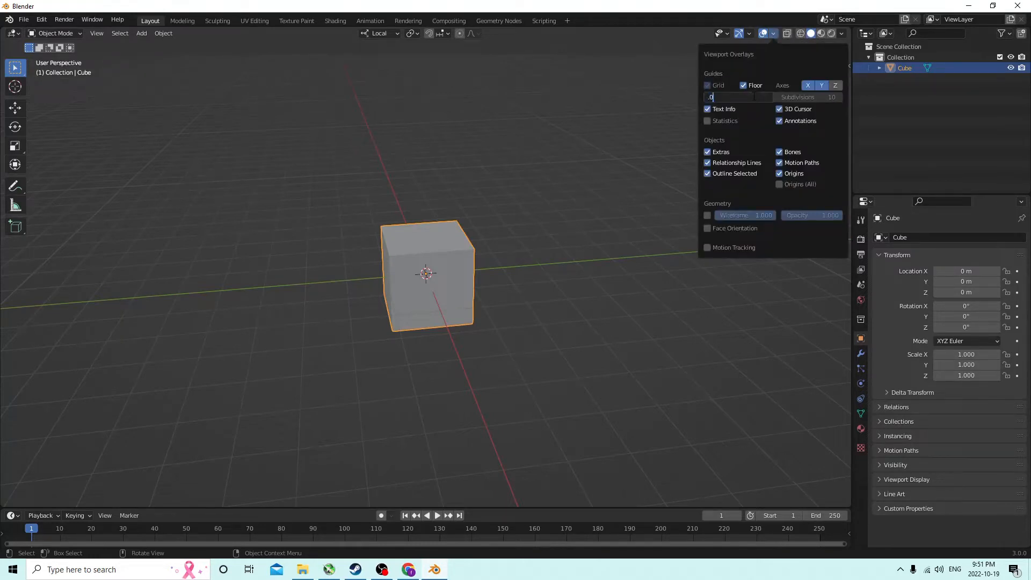
{"action": "type", "text": "1"}
{"action": "key", "text": "Return"}
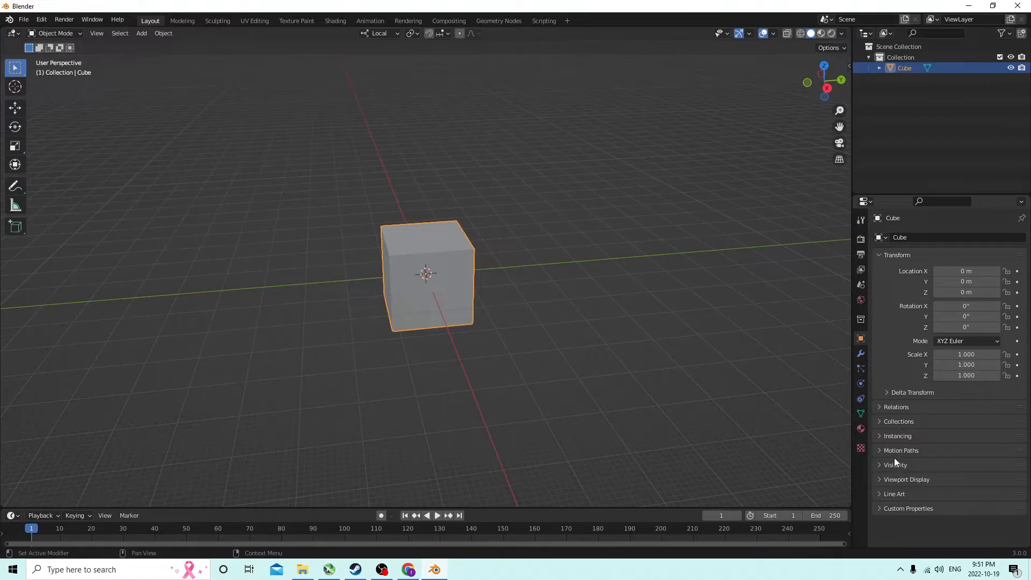
Step: Set the scene's unit scale to 0.01 in the metric unit settings
{"action": "left_click", "coordinate": [861, 284]}
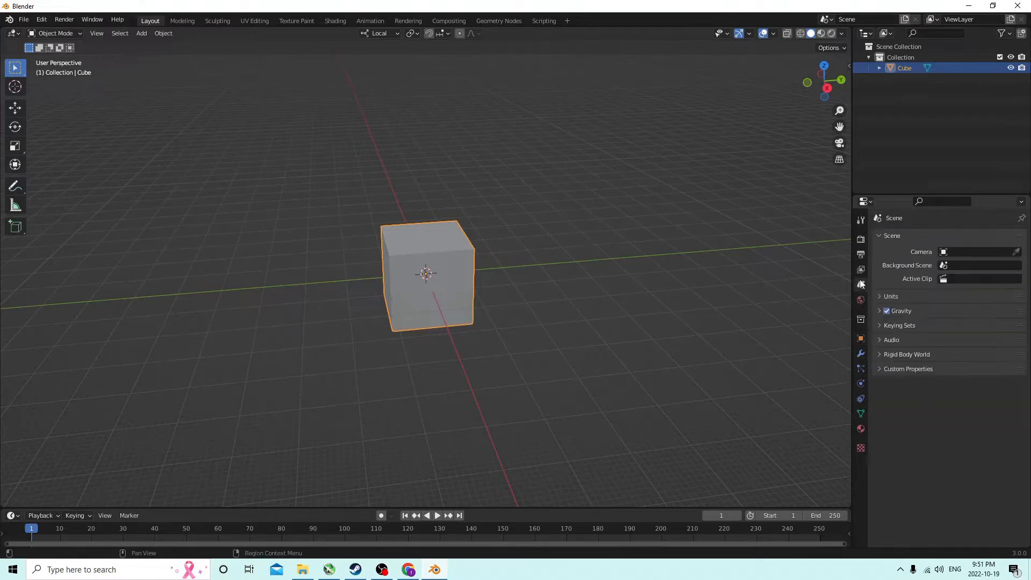
{"action": "left_click", "coordinate": [901, 295]}
{"action": "left_click", "coordinate": [969, 326]}
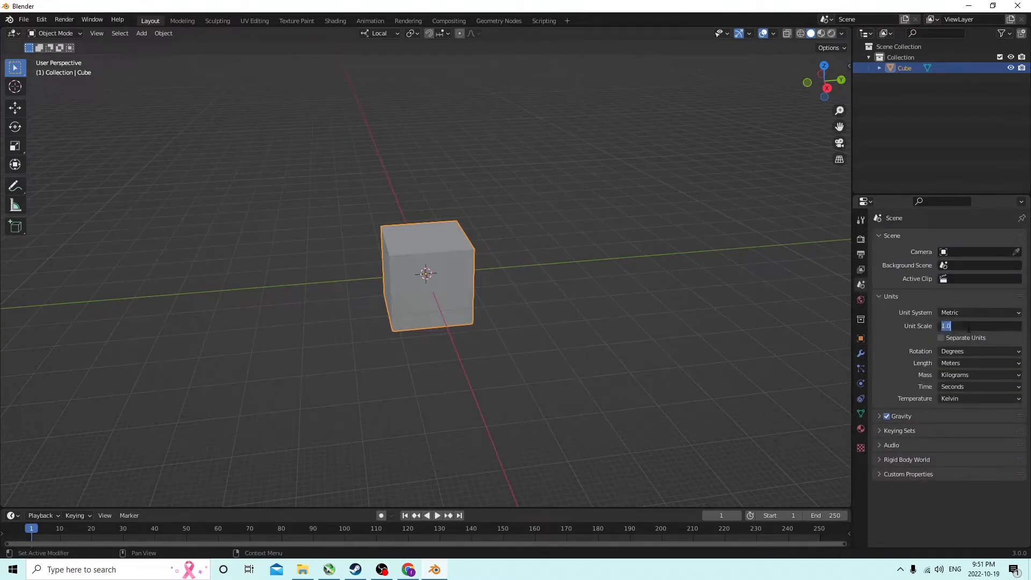
{"action": "type", "text": ".01"}
{"action": "key", "text": "Return"}
{"action": "middle_click_drag", "start_coordinate": [569, 195], "coordinate": [494, 193]}
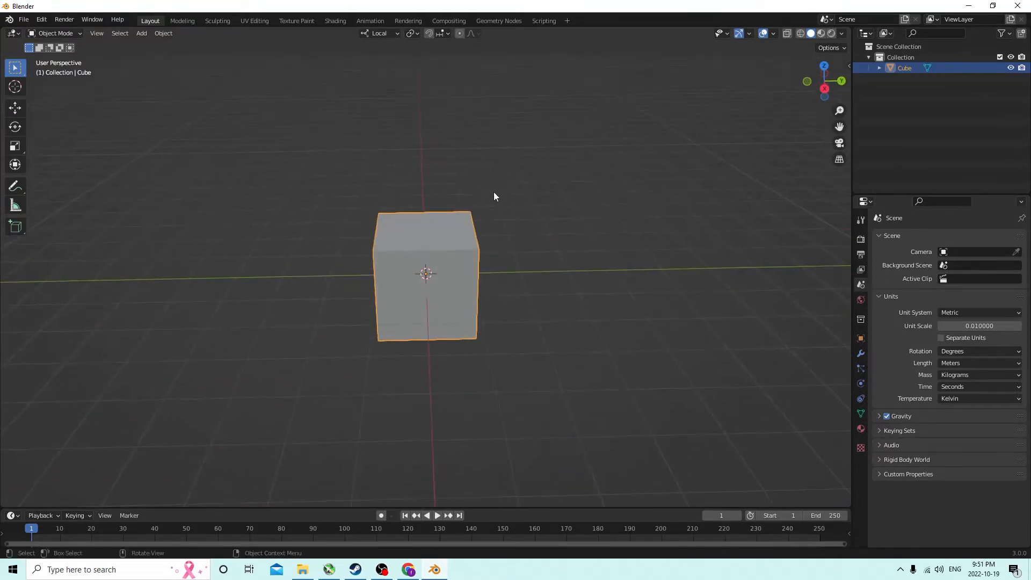
{"action": "left_click", "coordinate": [15, 107]}
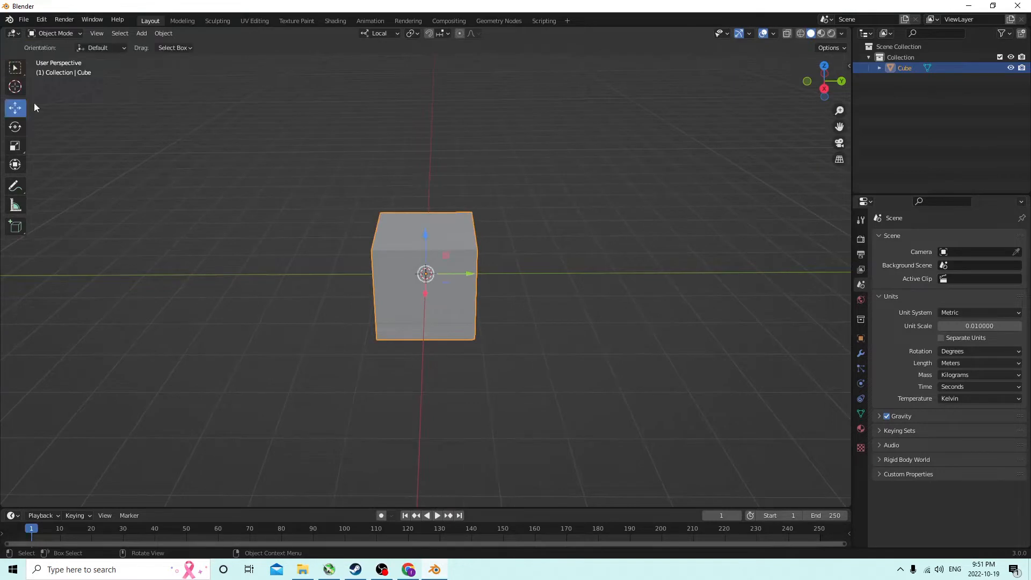
{"action": "middle_click_drag", "start_coordinate": [258, 134], "coordinate": [349, 168]}
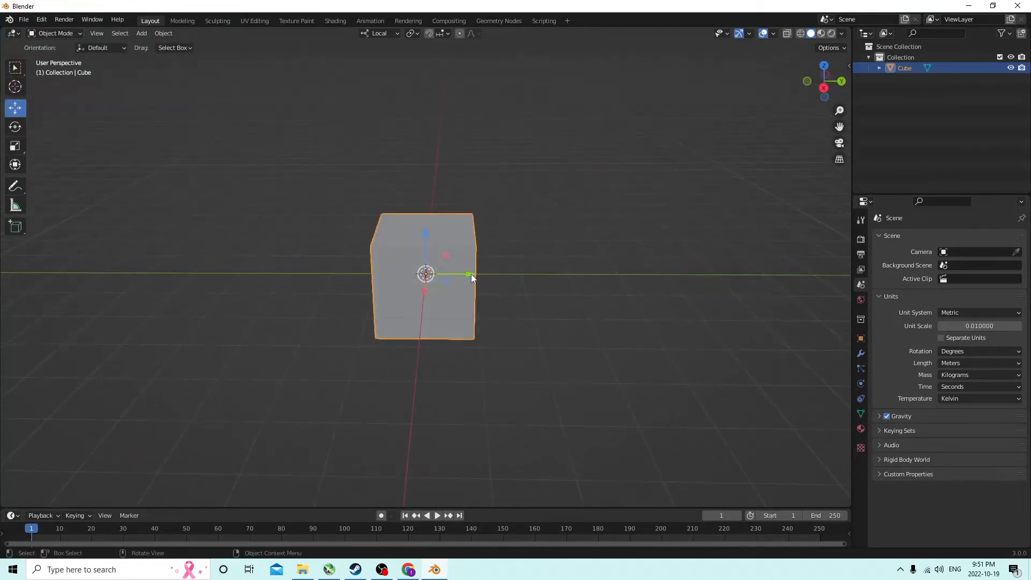
{"action": "middle_click_drag", "start_coordinate": [471, 274], "coordinate": [359, 243]}
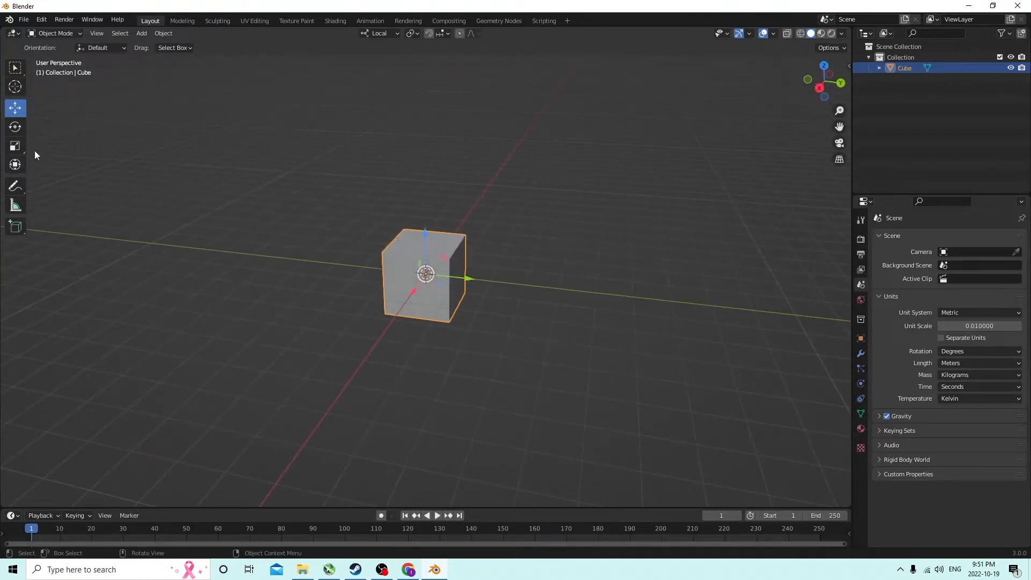
Step: Scale the cube by about 7.3 along its local Y axis to form a long bar
{"action": "left_click", "coordinate": [12, 145]}
{"action": "middle_click_drag", "start_coordinate": [403, 198], "coordinate": [457, 210]}
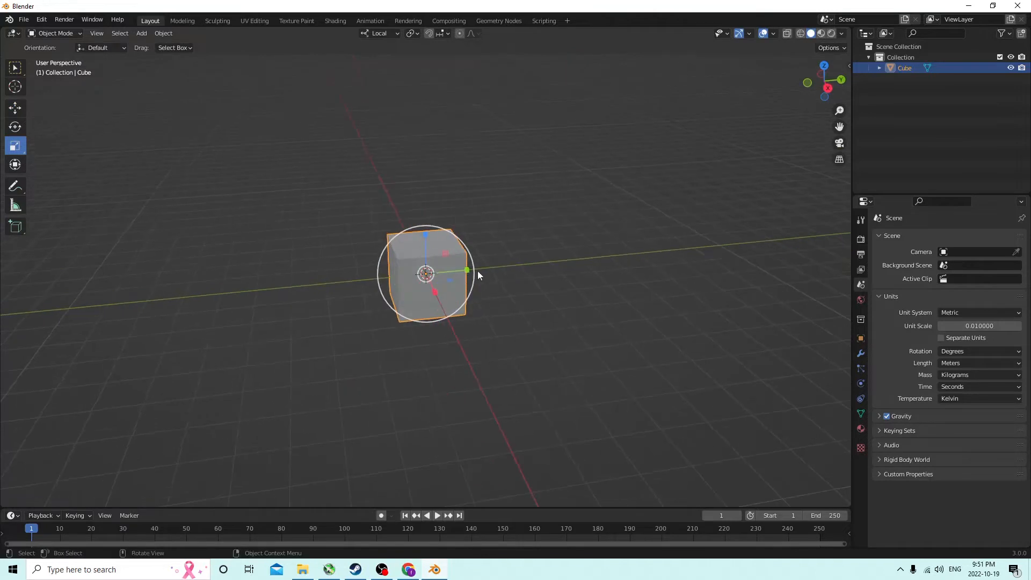
{"action": "left_click_drag", "start_coordinate": [467, 271], "coordinate": [732, 248]}
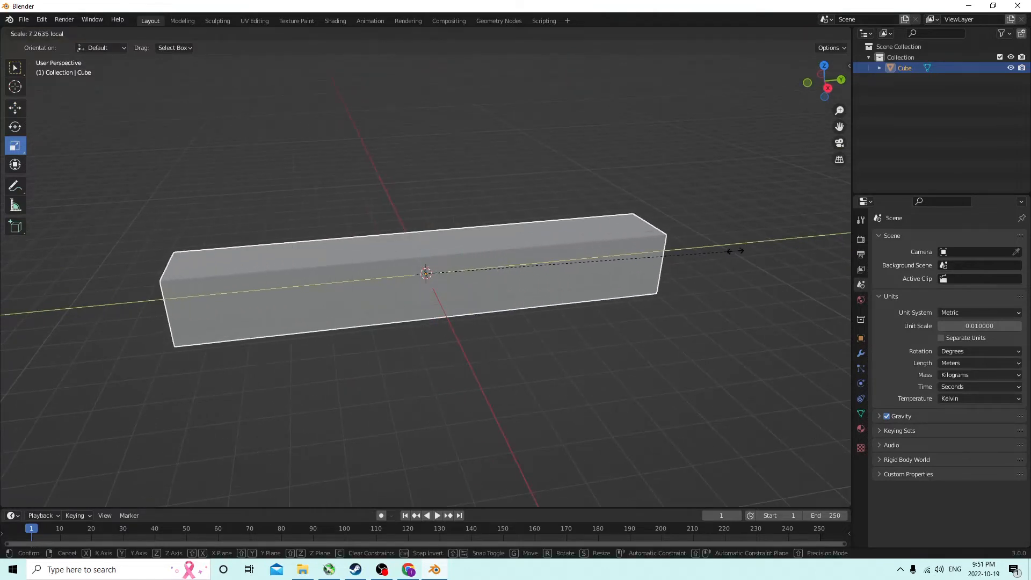
{"action": "middle_click_drag", "start_coordinate": [732, 249], "coordinate": [472, 235]}
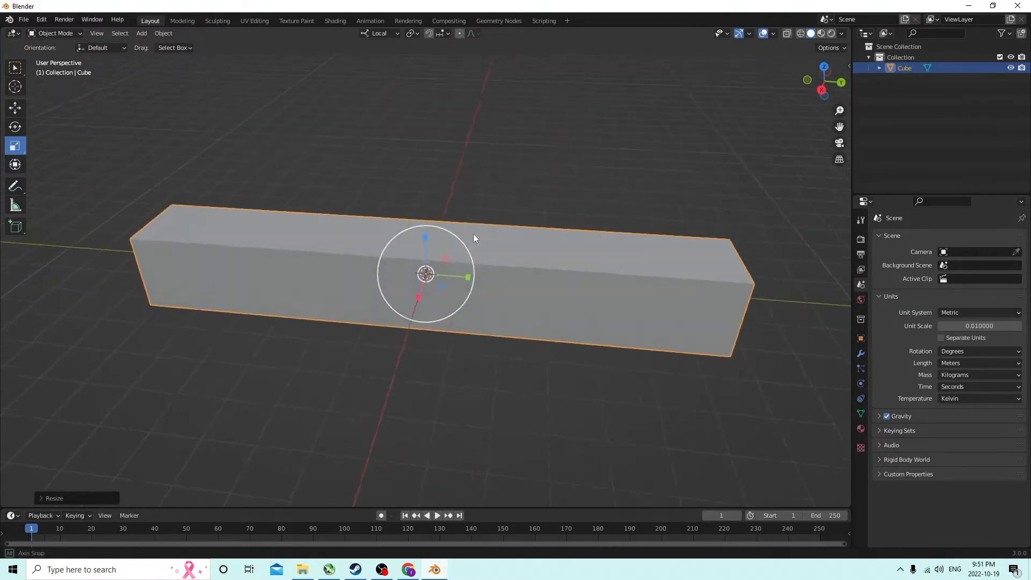
Step: Duplicate the bar in place and move the copy straight up along Z, clear of the original
{"action": "left_click", "coordinate": [15, 111]}
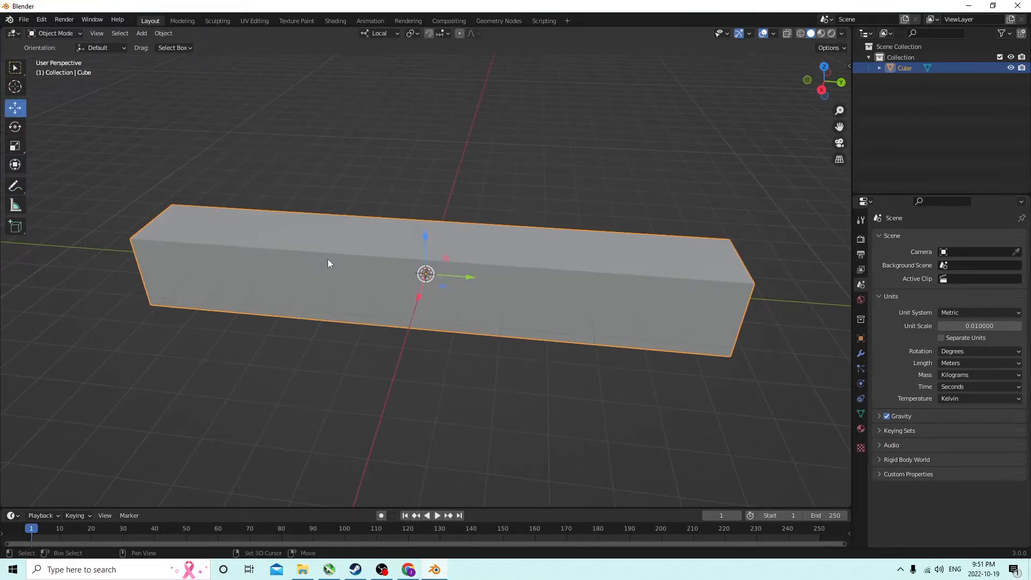
{"action": "key", "text": "shift+d"}
{"action": "right_click", "coordinate": [389, 154]}
{"action": "middle_click_drag", "start_coordinate": [389, 153], "coordinate": [407, 161]}
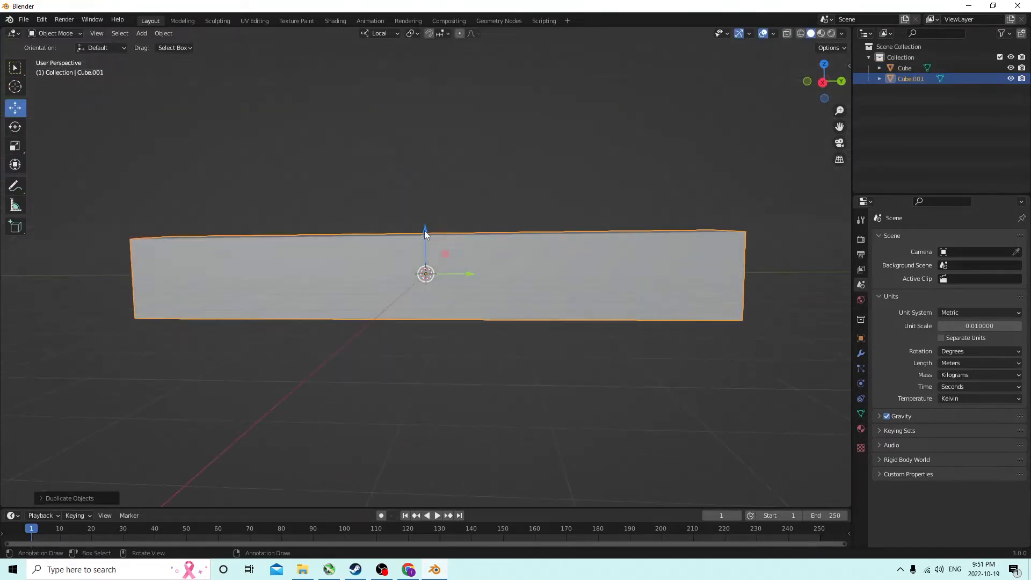
{"action": "left_click_drag", "start_coordinate": [424, 230], "coordinate": [427, 80]}
Step: Add one loop cut across the middle of the lower bar in Edit Mode, perpendicular to its length
{"action": "middle_click_drag", "start_coordinate": [422, 115], "coordinate": [487, 209]}
{"action": "left_click", "coordinate": [452, 270]}
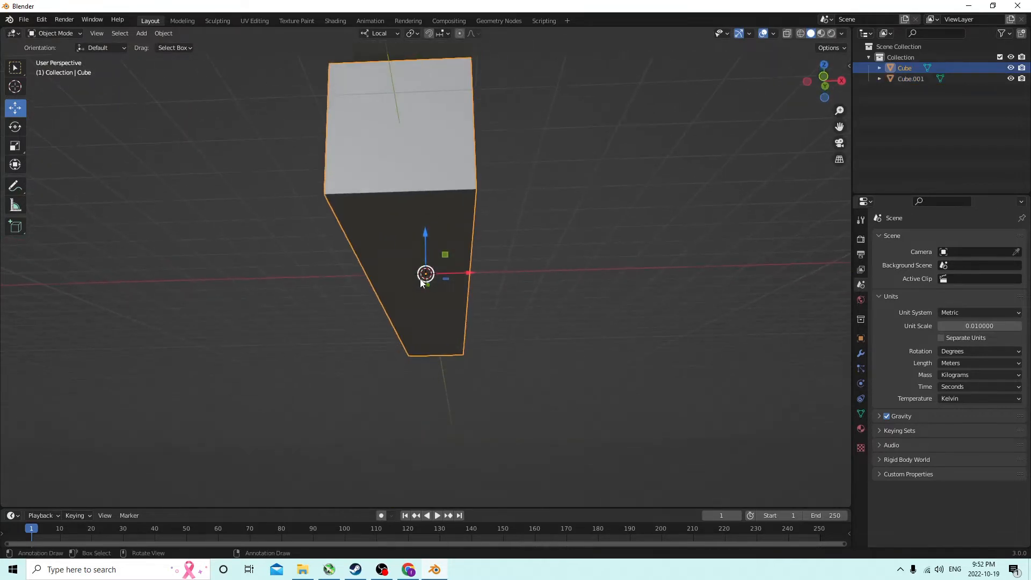
{"action": "key", "text": "Tab"}
{"action": "key", "text": "alt+a"}
{"action": "middle_click_drag", "start_coordinate": [424, 251], "coordinate": [427, 272]}
{"action": "key", "text": "Tab"}
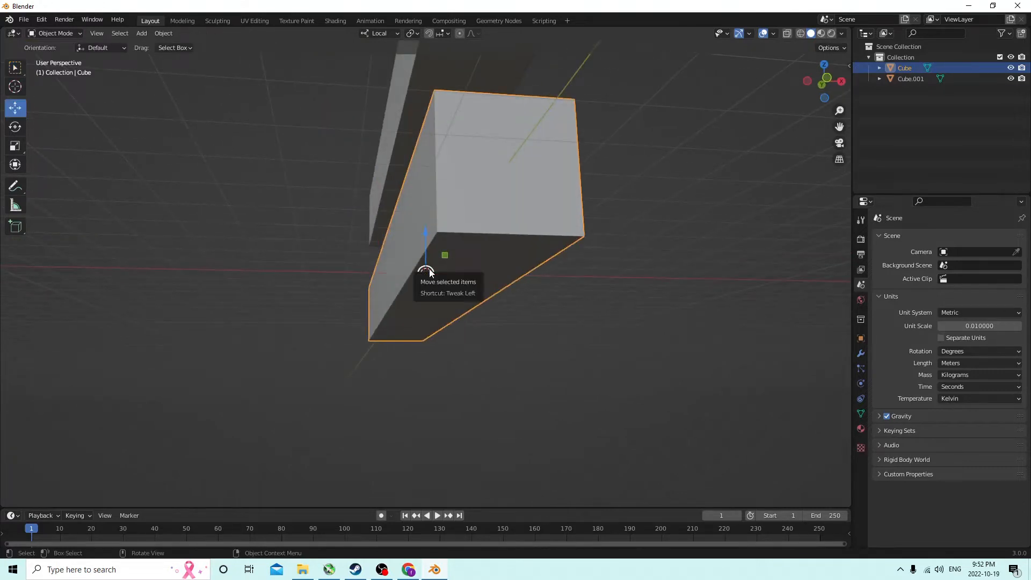
{"action": "middle_click_drag", "start_coordinate": [430, 272], "coordinate": [370, 304]}
{"action": "key", "text": "Tab"}
{"action": "key", "text": "Tab"}
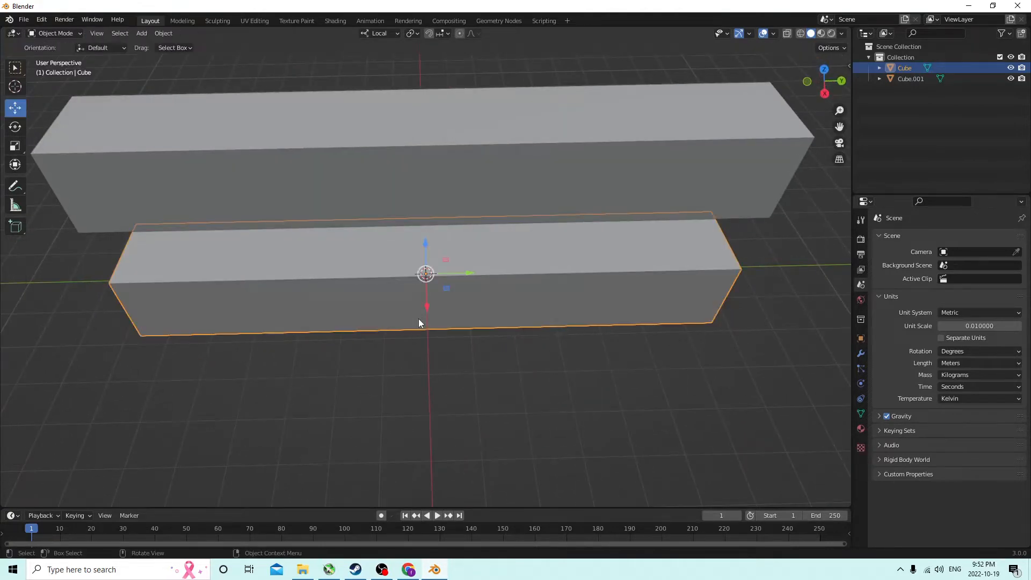
{"action": "key", "text": "Tab"}
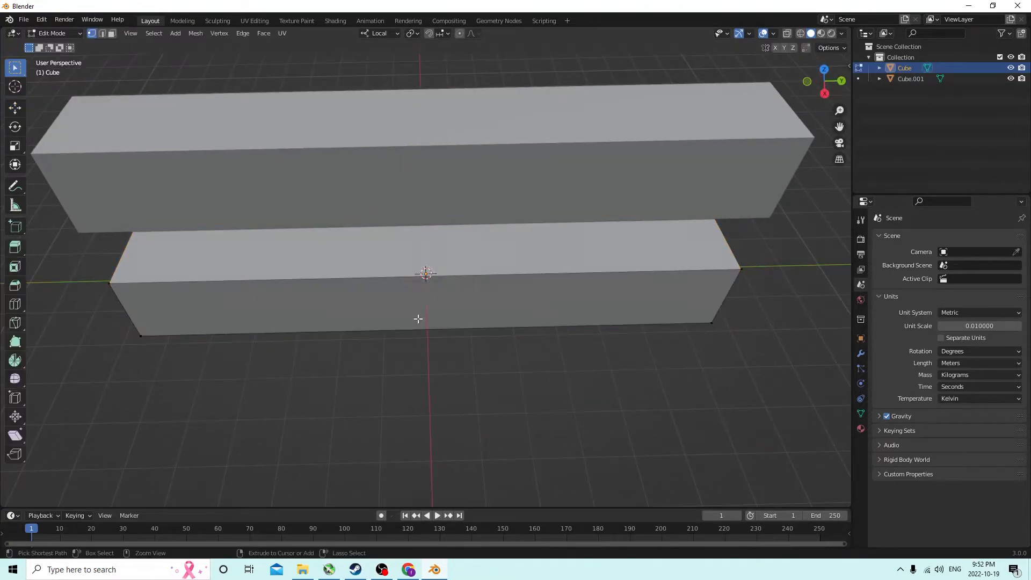
{"action": "key", "text": "ctrl+r"}
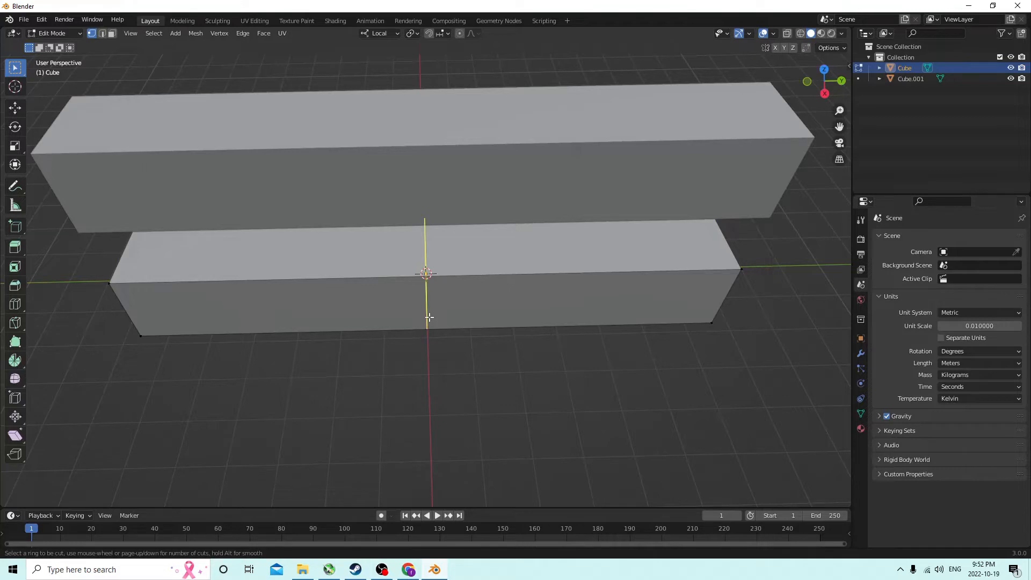
{"action": "left_click", "coordinate": [453, 317]}
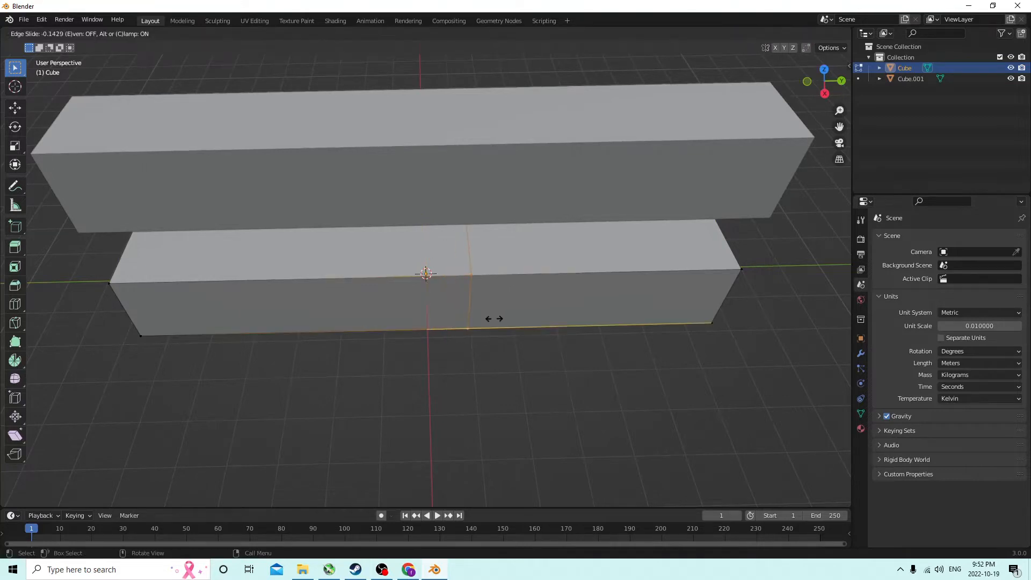
{"action": "left_click", "coordinate": [494, 319]}
{"action": "middle_click_drag", "start_coordinate": [494, 318], "coordinate": [433, 249]}
{"action": "key", "text": "Tab"}
{"action": "key", "text": "Tab"}
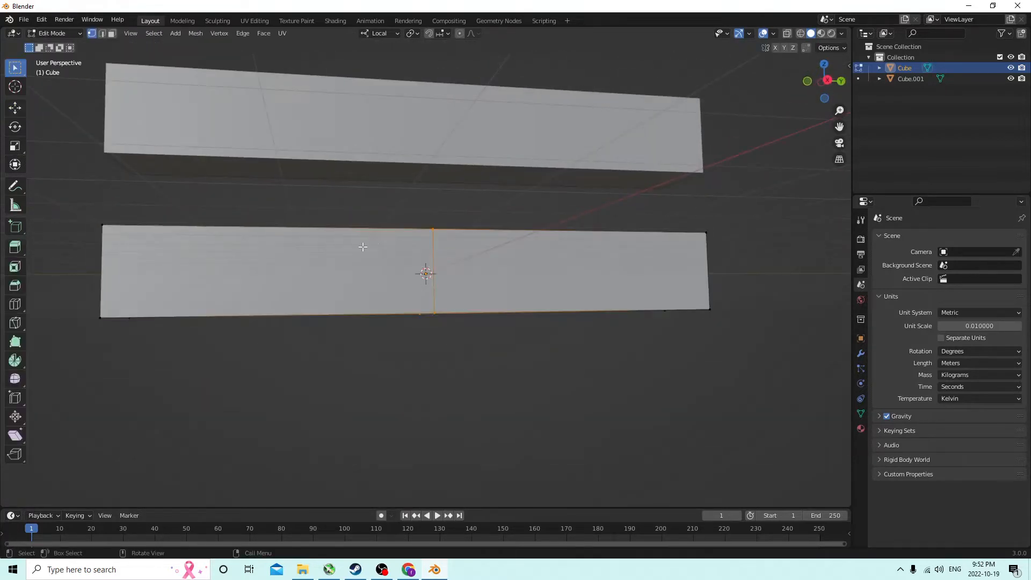
Step: Select both end faces of the lower bar and narrow them along local X so it tapers from the middle
{"action": "middle_click_drag", "start_coordinate": [311, 257], "coordinate": [371, 266]}
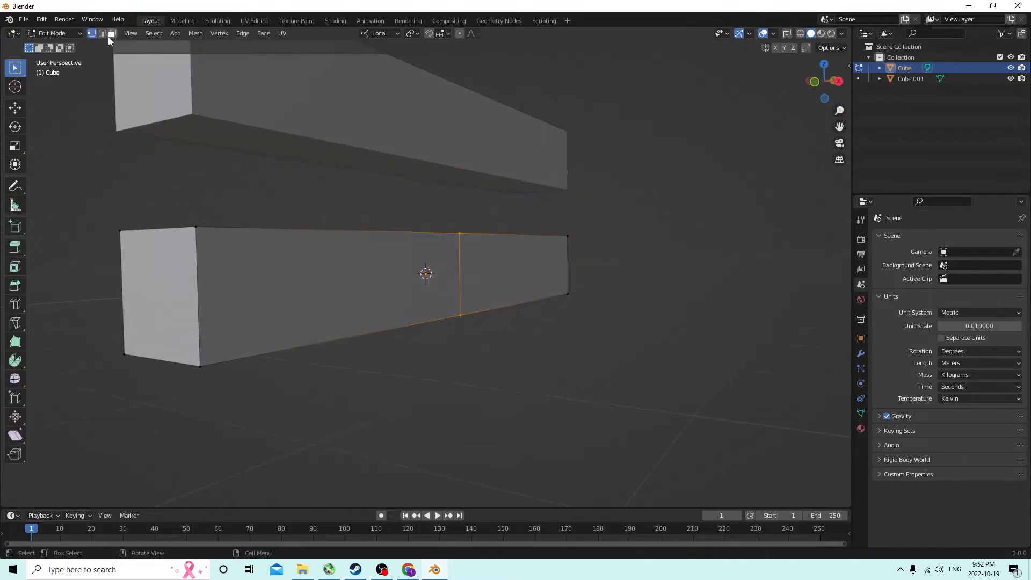
{"action": "middle_click_drag", "start_coordinate": [154, 114], "coordinate": [309, 166]}
{"action": "left_click", "coordinate": [473, 213]}
{"action": "middle_click_drag", "start_coordinate": [451, 203], "coordinate": [451, 253]}
{"action": "left_click", "coordinate": [477, 337]}
{"action": "middle_click_drag", "start_coordinate": [476, 336], "coordinate": [255, 282]}
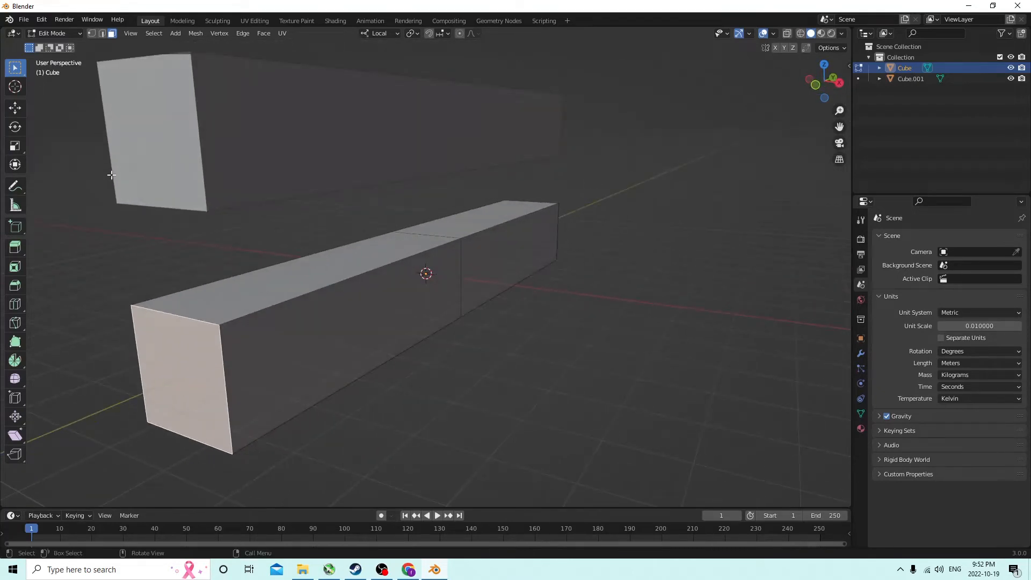
{"action": "left_click", "coordinate": [20, 144]}
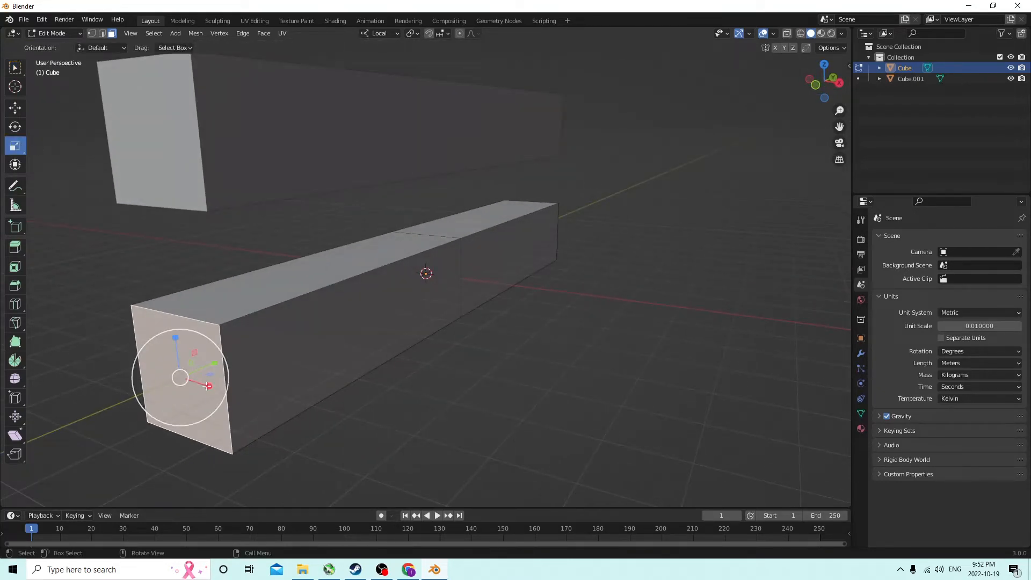
{"action": "left_click_drag", "start_coordinate": [207, 385], "coordinate": [203, 385]}
{"action": "middle_click_drag", "start_coordinate": [322, 258], "coordinate": [419, 299]}
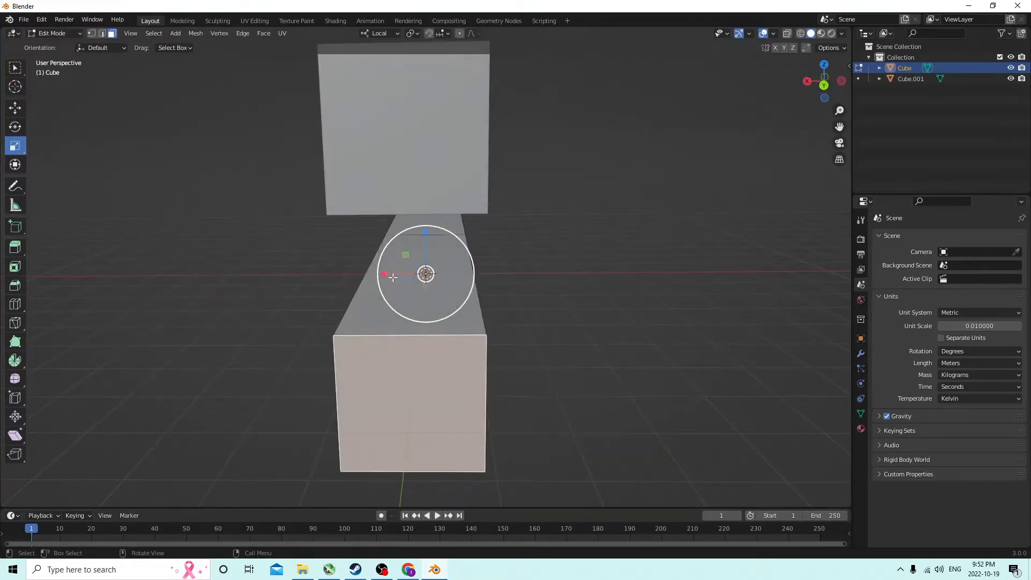
{"action": "left_click_drag", "start_coordinate": [384, 274], "coordinate": [416, 273]}
{"action": "middle_click_drag", "start_coordinate": [415, 274], "coordinate": [561, 276]}
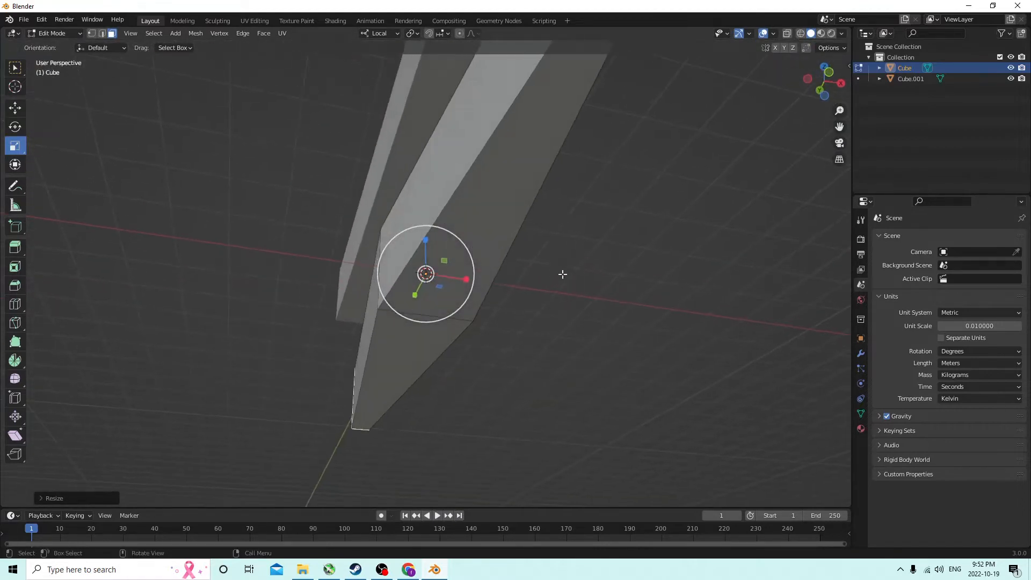
Step: Select the lower bar's underside faces, narrow them along local X, and return to Object Mode
{"action": "middle_click_drag", "start_coordinate": [484, 230], "coordinate": [392, 323]}
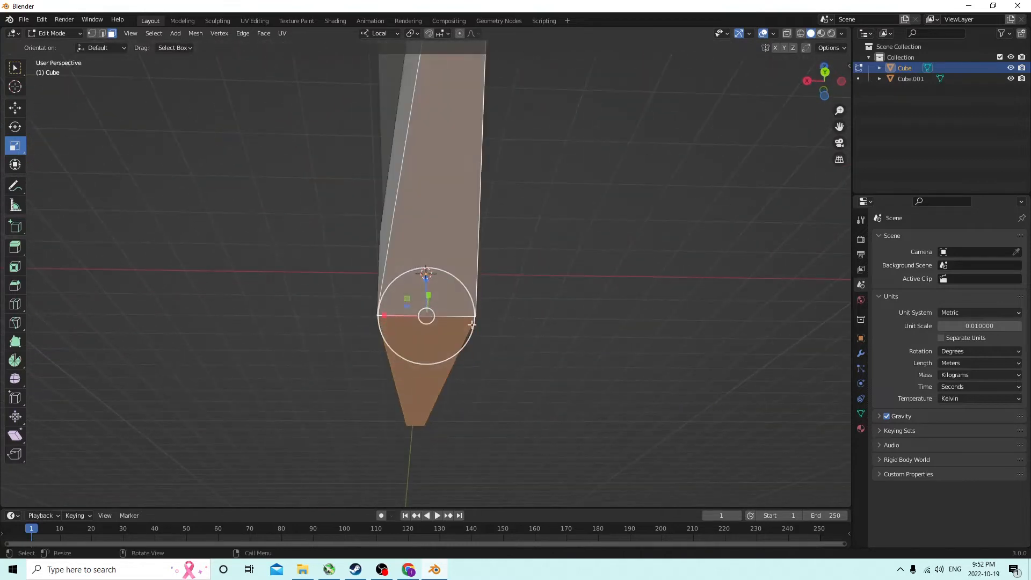
{"action": "left_click_drag", "start_coordinate": [382, 315], "coordinate": [416, 317]}
{"action": "middle_click_drag", "start_coordinate": [396, 312], "coordinate": [521, 362]}
{"action": "key", "text": "Tab"}
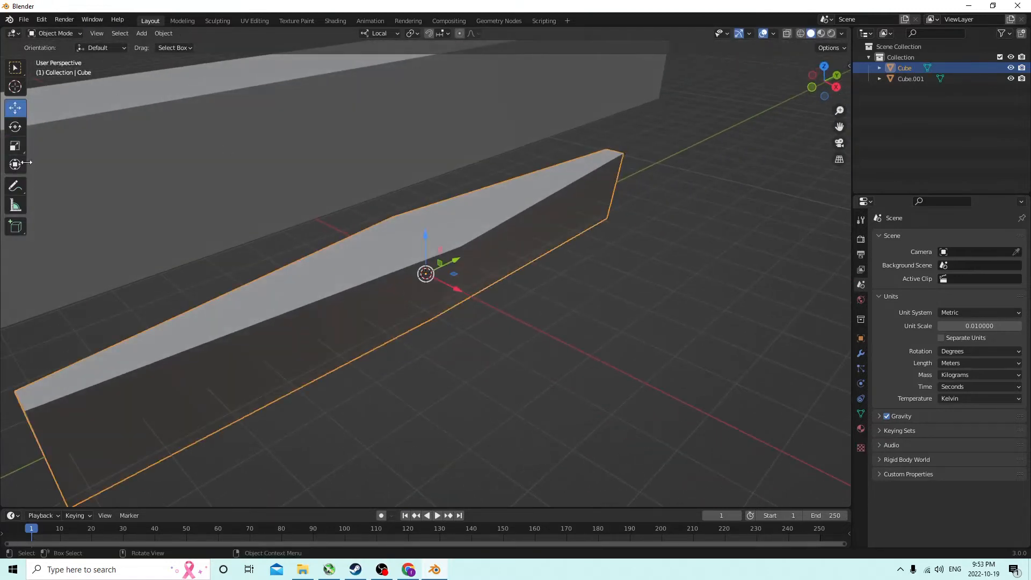
Step: Widen the whole tapered lower bar along its local X axis, and select the upper bar
{"action": "left_click", "coordinate": [15, 145]}
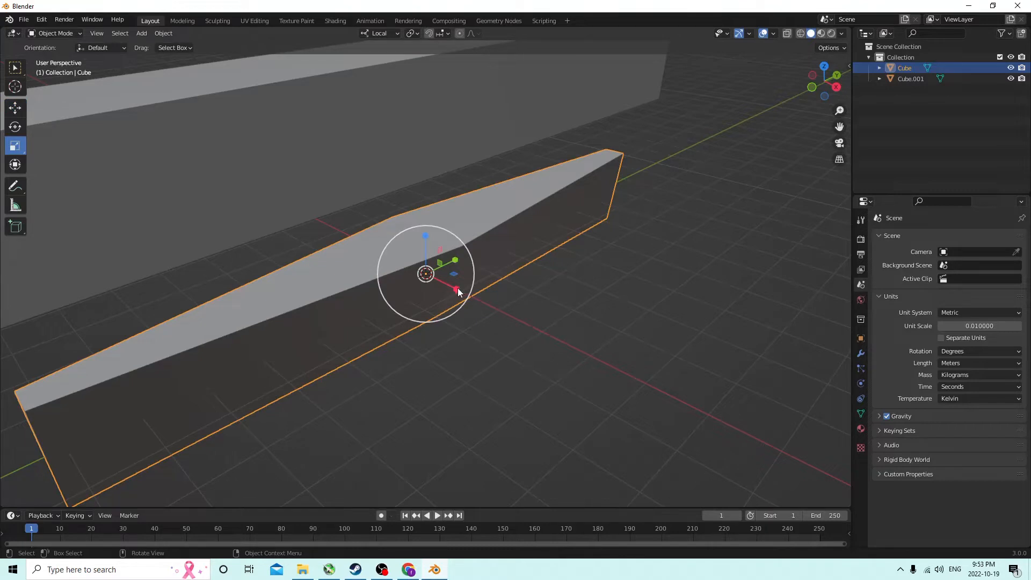
{"action": "left_click_drag", "start_coordinate": [457, 288], "coordinate": [479, 296]}
{"action": "middle_click_drag", "start_coordinate": [478, 296], "coordinate": [304, 207]}
{"action": "left_click", "coordinate": [359, 157]}
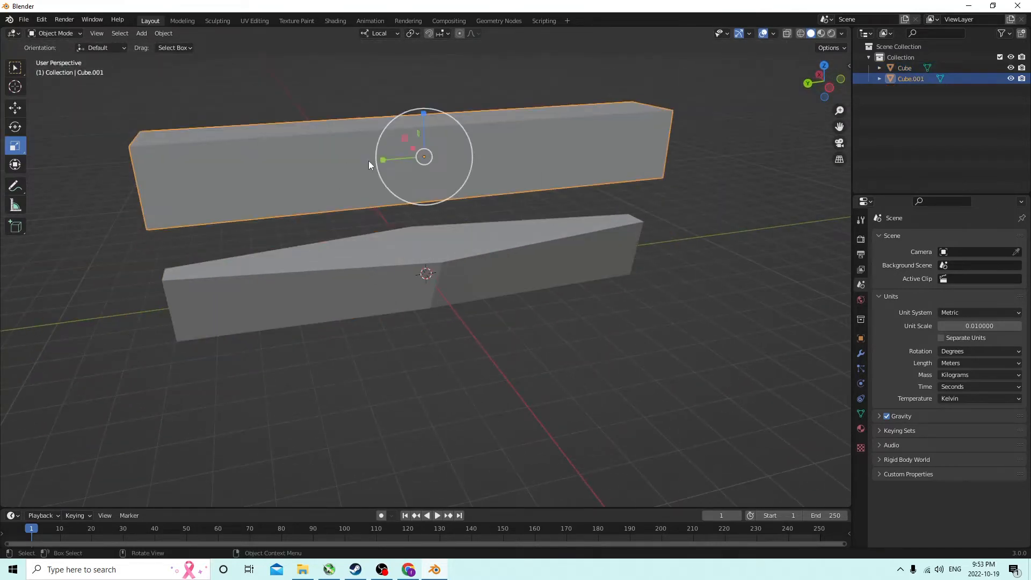
Step: Delete the upper bar and enter Edit Mode on the remaining tapered bar
{"action": "key", "text": "Delete"}
{"action": "middle_click_drag", "start_coordinate": [381, 178], "coordinate": [591, 227]}
{"action": "left_click", "coordinate": [436, 246]}
{"action": "key", "text": "Tab"}
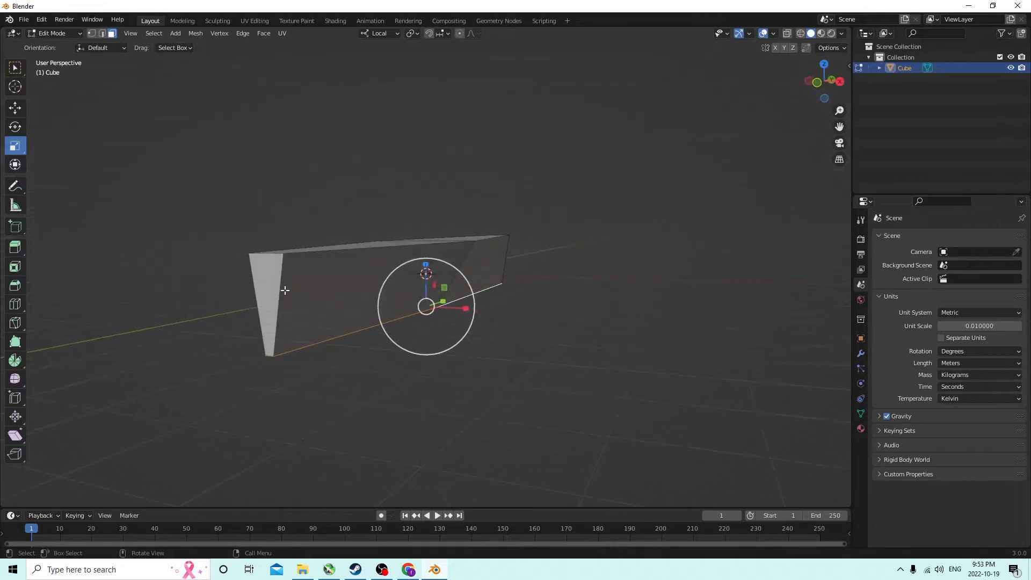
Step: In edge selection mode, select the bar's upper outline edges plus all vertical edges at both ends and the middle
{"action": "middle_click_drag", "start_coordinate": [285, 290], "coordinate": [343, 285]}
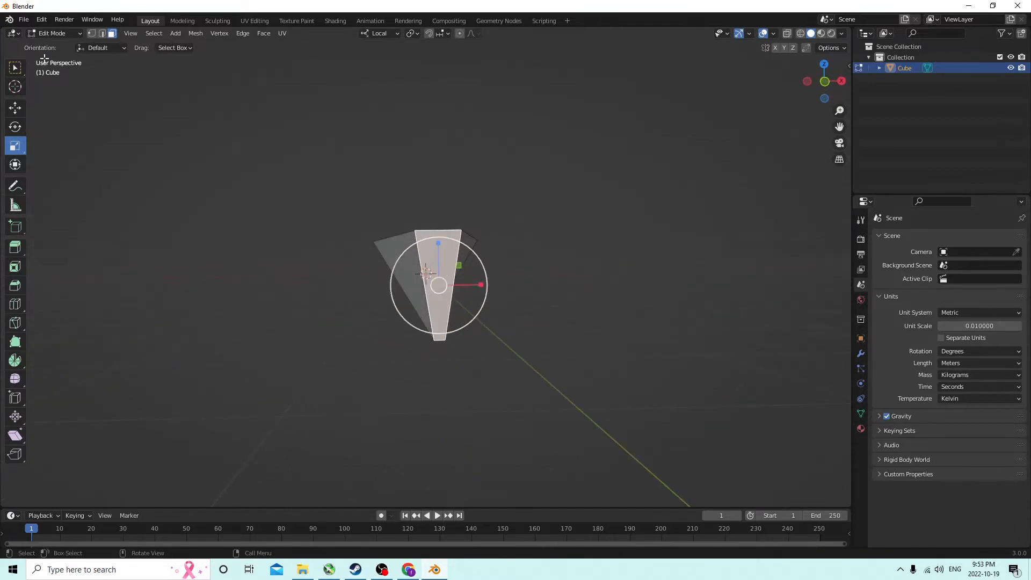
{"action": "left_click", "coordinate": [102, 33]}
{"action": "middle_click_drag", "start_coordinate": [274, 115], "coordinate": [467, 224]}
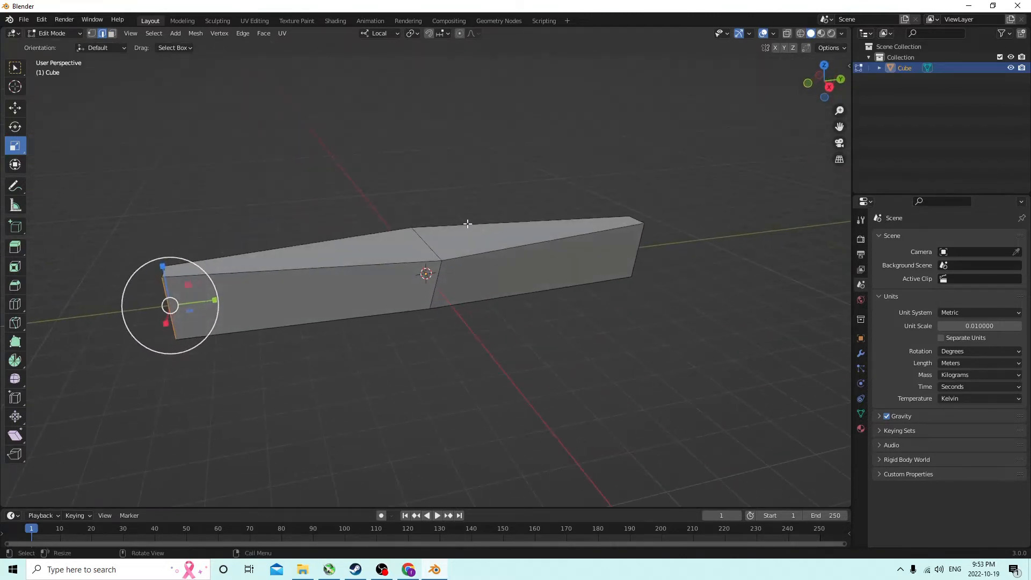
{"action": "left_click", "coordinate": [438, 279], "text": "shift"}
{"action": "middle_click_drag", "start_coordinate": [365, 265], "coordinate": [465, 208]}
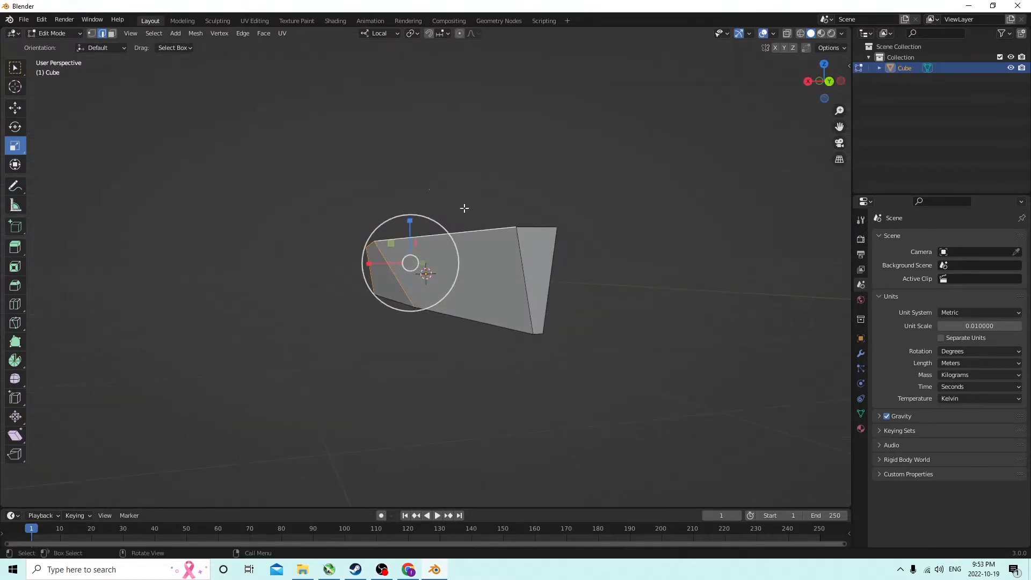
{"action": "left_click", "coordinate": [523, 250], "text": "shift"}
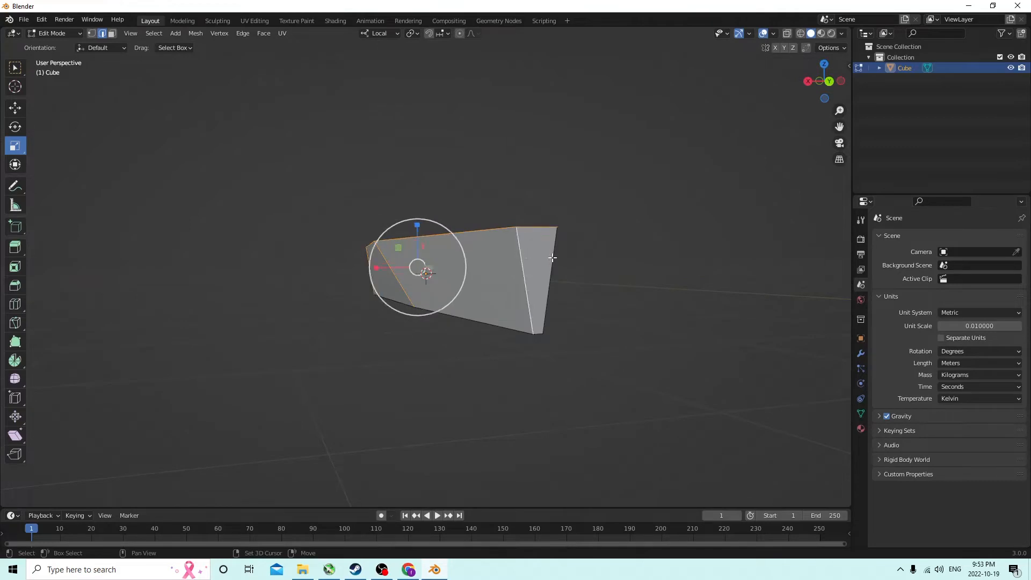
{"action": "middle_click_drag", "start_coordinate": [553, 257], "coordinate": [329, 293]}
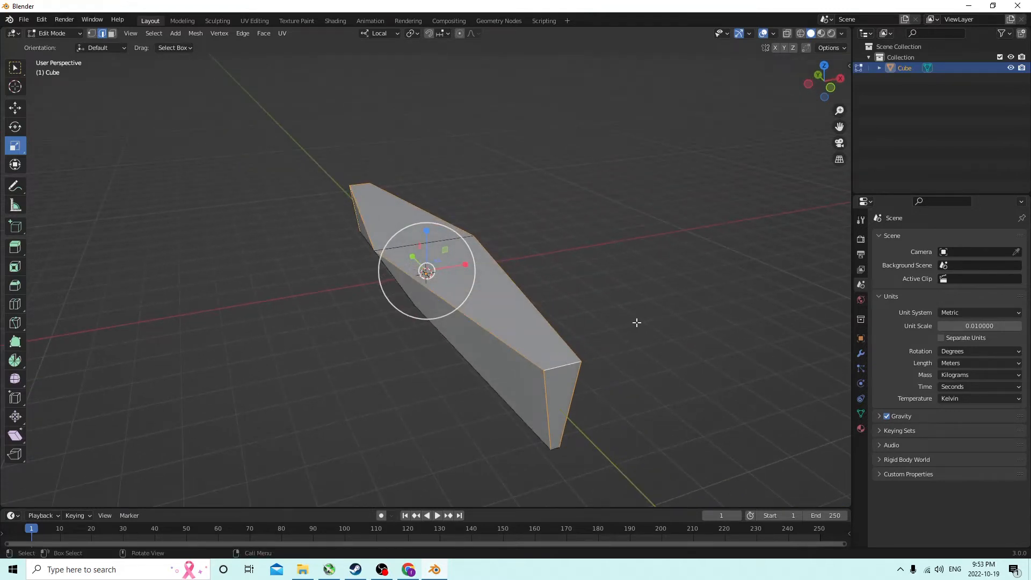
Step: Bevel the selected outline and vertical edges by about 0.0006 m with 3 segments
{"action": "key", "text": "ctrl+b"}
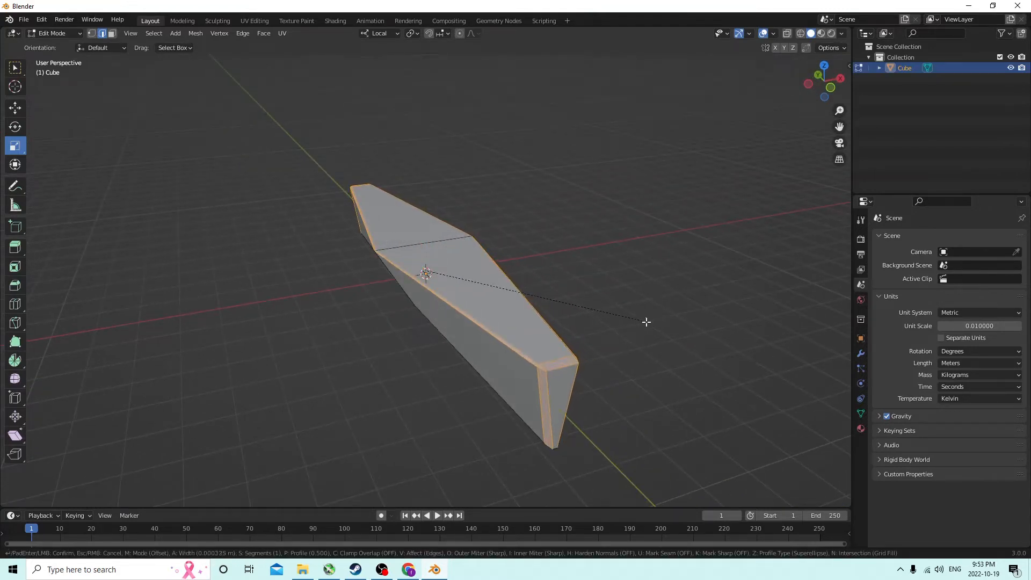
{"action": "left_click", "coordinate": [639, 317]}
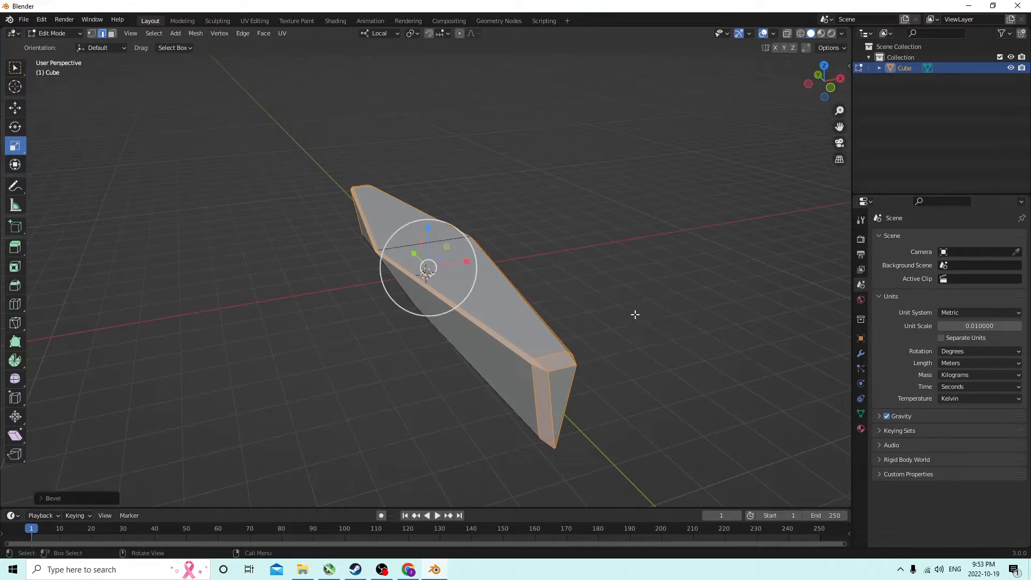
{"action": "middle_click_drag", "start_coordinate": [633, 313], "coordinate": [574, 307]}
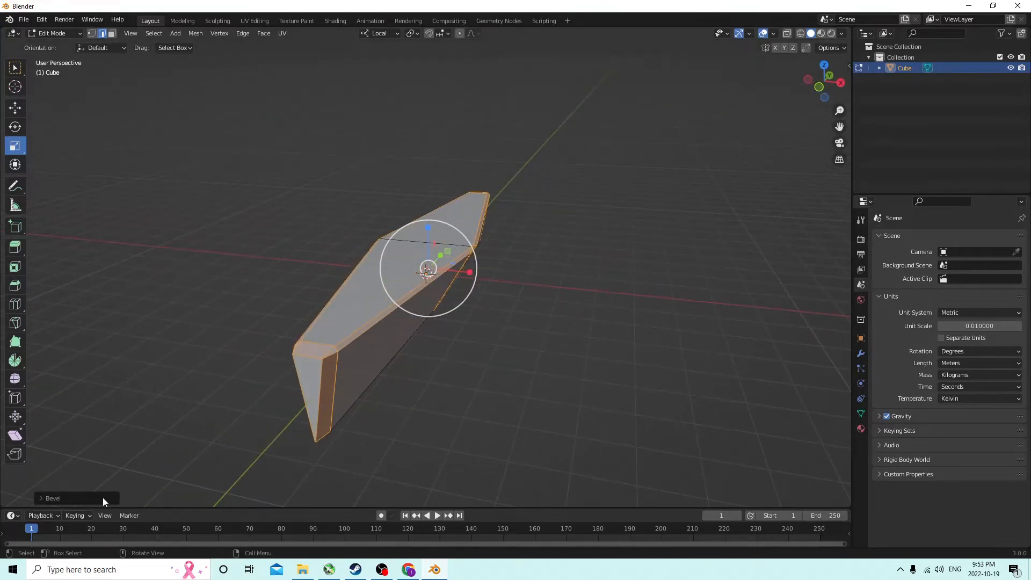
{"action": "left_click", "coordinate": [103, 499]}
{"action": "left_click", "coordinate": [175, 344]}
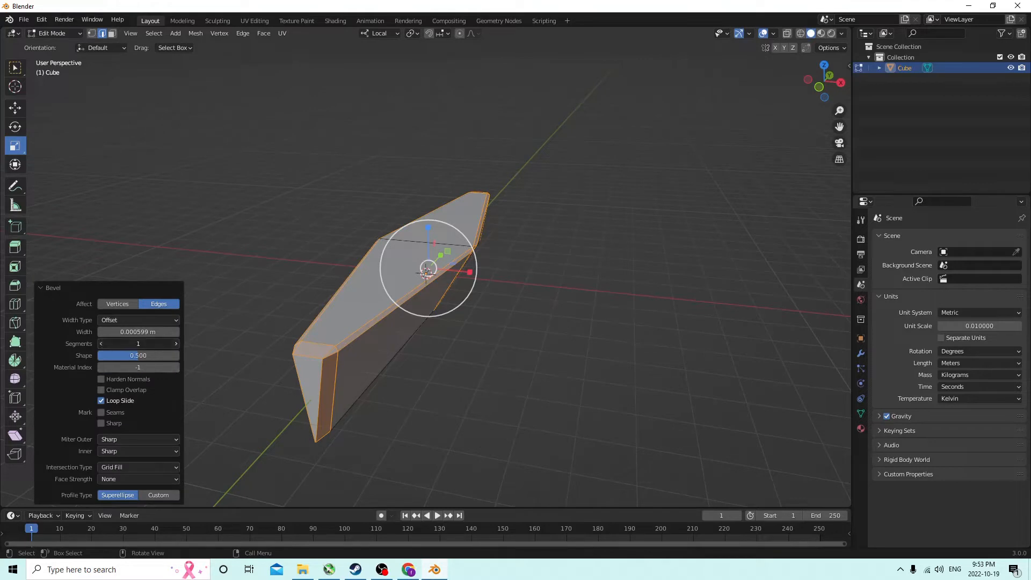
{"action": "left_click", "coordinate": [176, 344]}
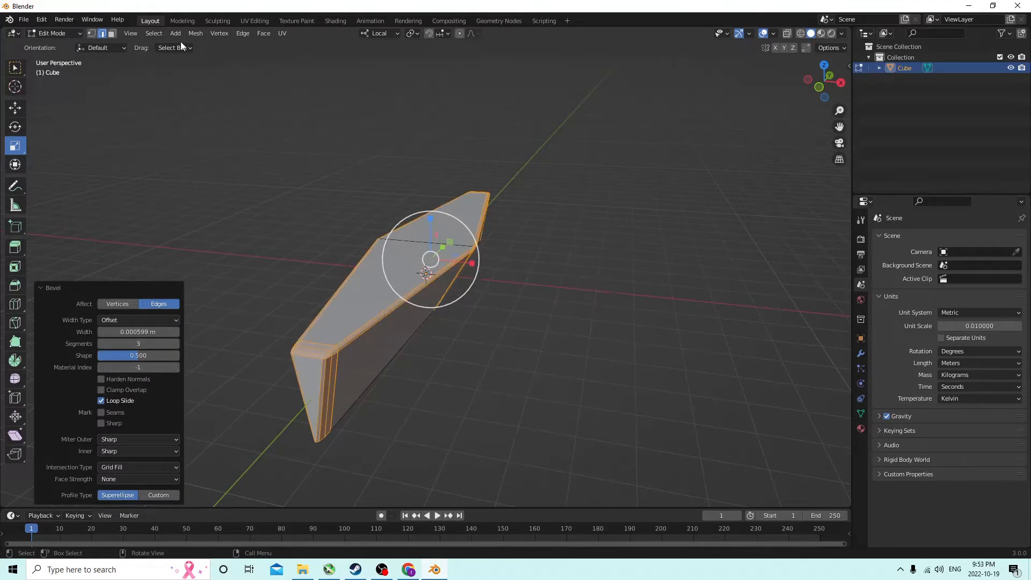
Step: Undo the bevel, bevel the same edges by about 0.0005 m with 3 segments, and check the rounded bar in Object Mode
{"action": "left_click", "coordinate": [41, 20]}
{"action": "left_click", "coordinate": [64, 31]}
{"action": "middle_click_drag", "start_coordinate": [269, 188], "coordinate": [412, 258]}
{"action": "key", "text": "ctrl+b"}
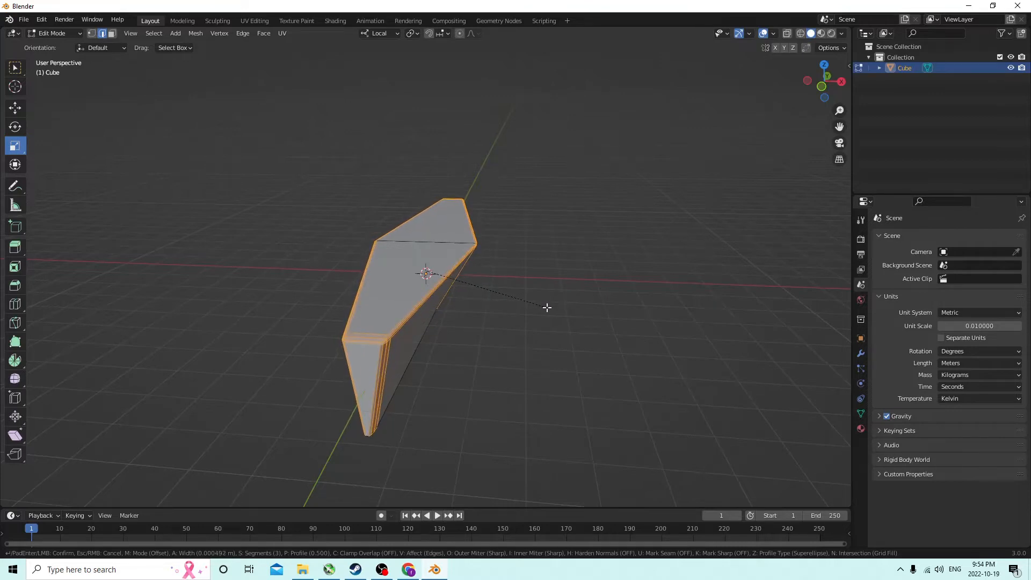
{"action": "left_click", "coordinate": [548, 308]}
{"action": "middle_click_drag", "start_coordinate": [548, 308], "coordinate": [472, 247]}
{"action": "left_click", "coordinate": [543, 228]}
{"action": "key", "text": "Tab"}
{"action": "key", "text": "Tab"}
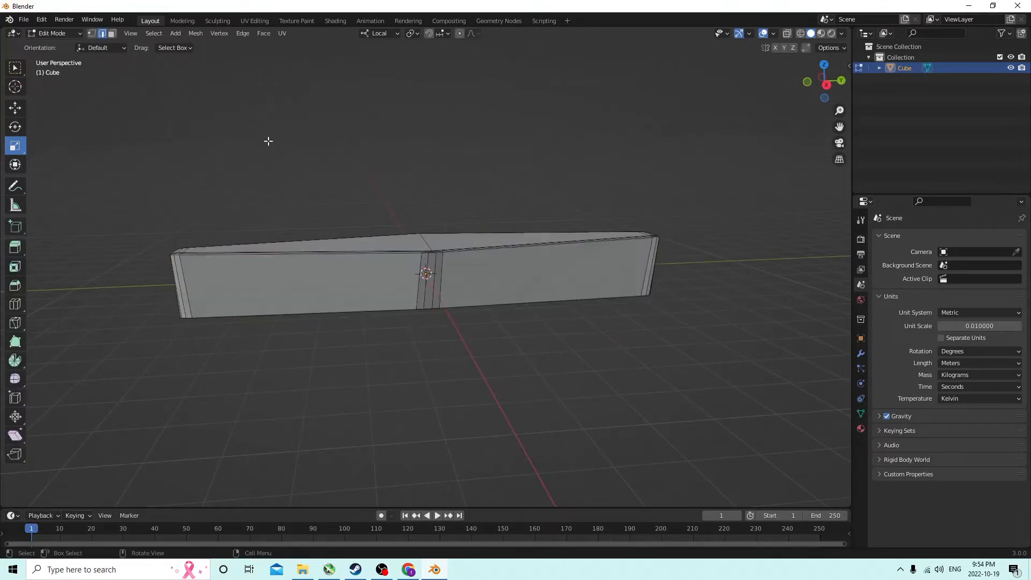
{"action": "scroll", "coordinate": [373, 191], "scroll_direction": "up", "scroll_amount": 2}
{"action": "scroll", "coordinate": [373, 191], "scroll_direction": "up", "scroll_amount": 1}
{"action": "middle_click_drag", "start_coordinate": [354, 185], "coordinate": [329, 206]}
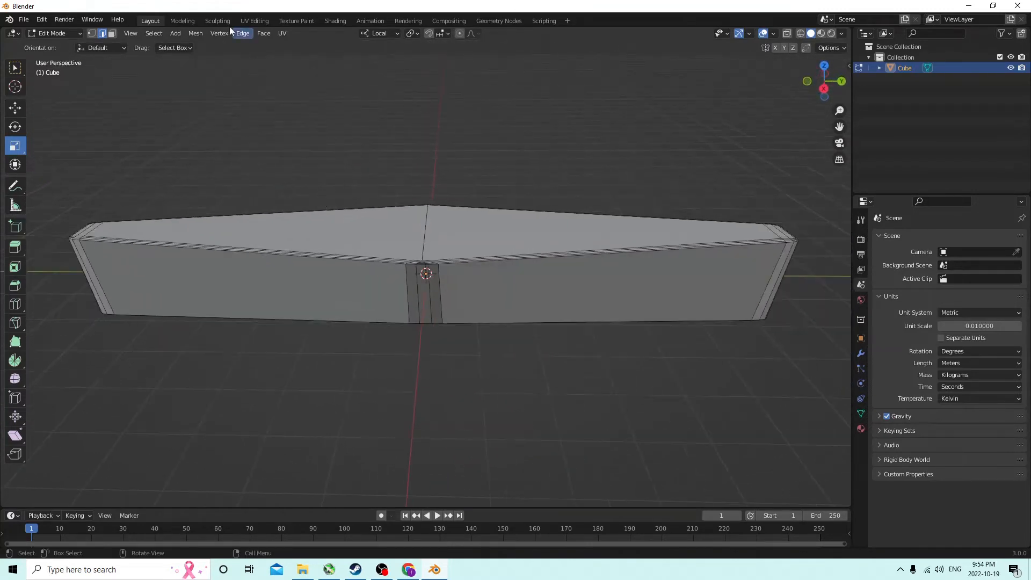
Step: Undo back to the unbeveled bar with its outline and vertical edges selected in Edit Mode
{"action": "left_click", "coordinate": [43, 20]}
{"action": "left_click", "coordinate": [56, 32]}
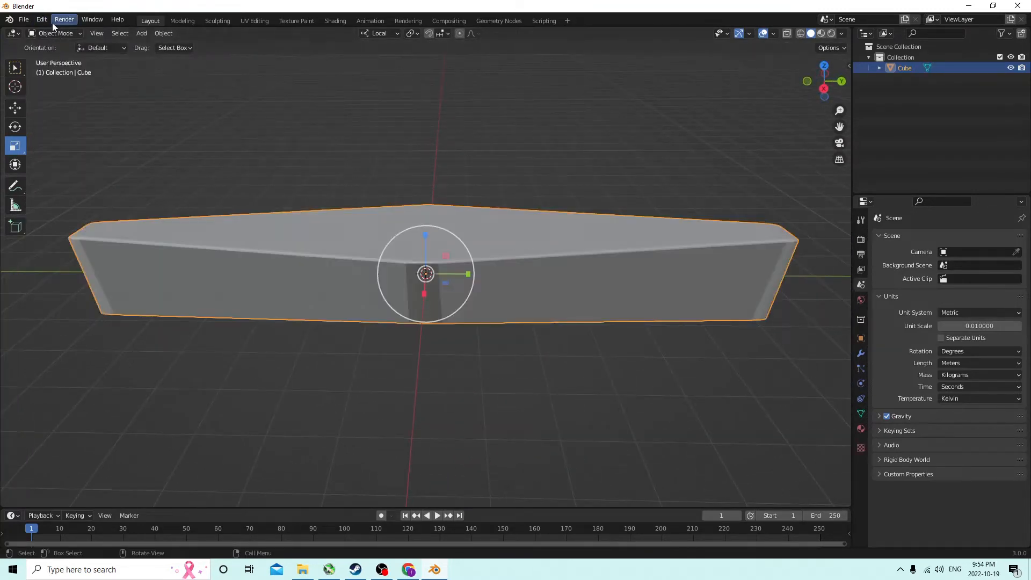
{"action": "left_click", "coordinate": [44, 21]}
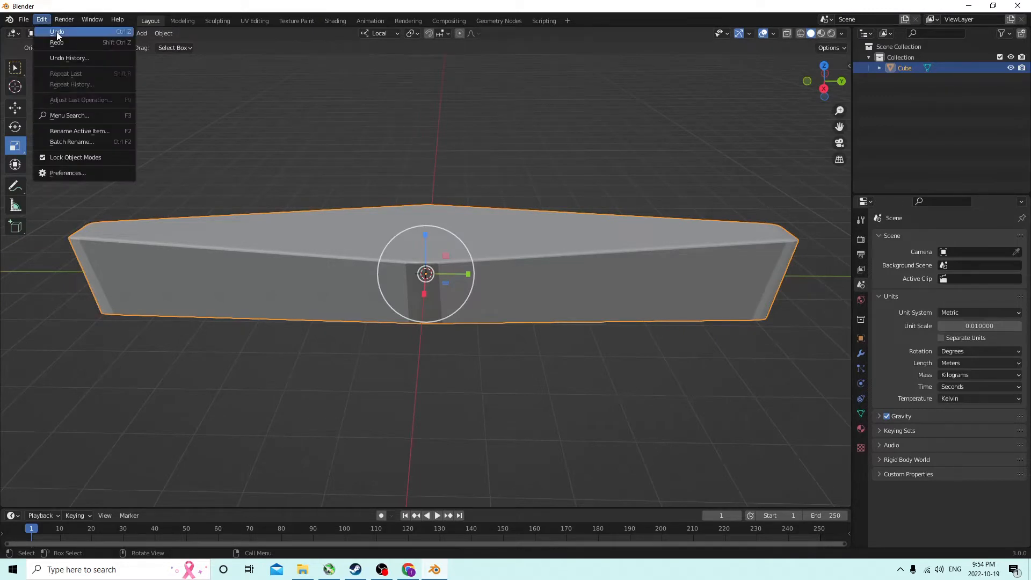
{"action": "left_click", "coordinate": [57, 34]}
{"action": "left_click", "coordinate": [43, 21]}
{"action": "left_click", "coordinate": [53, 33]}
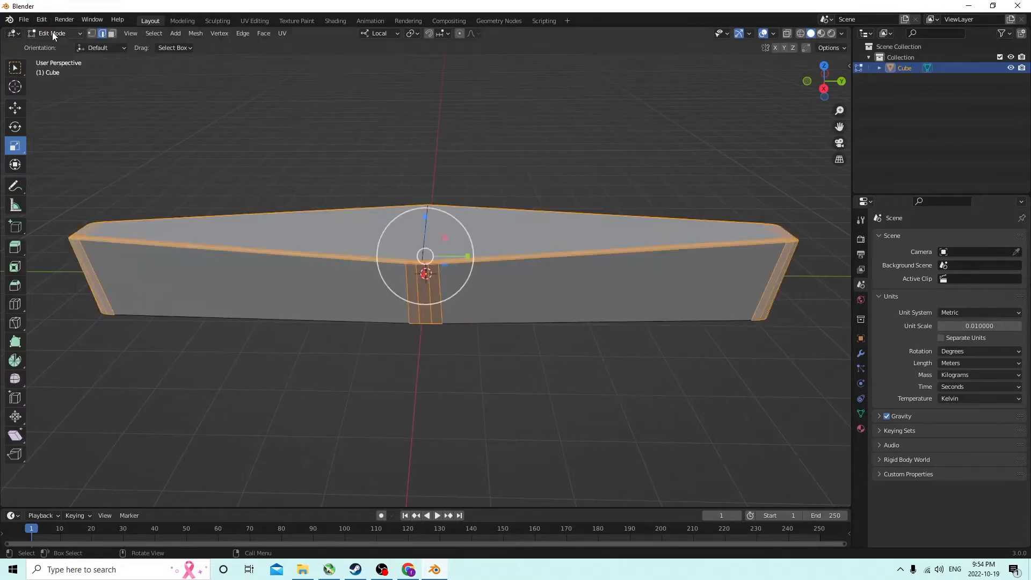
{"action": "left_click", "coordinate": [43, 21]}
{"action": "left_click", "coordinate": [53, 33]}
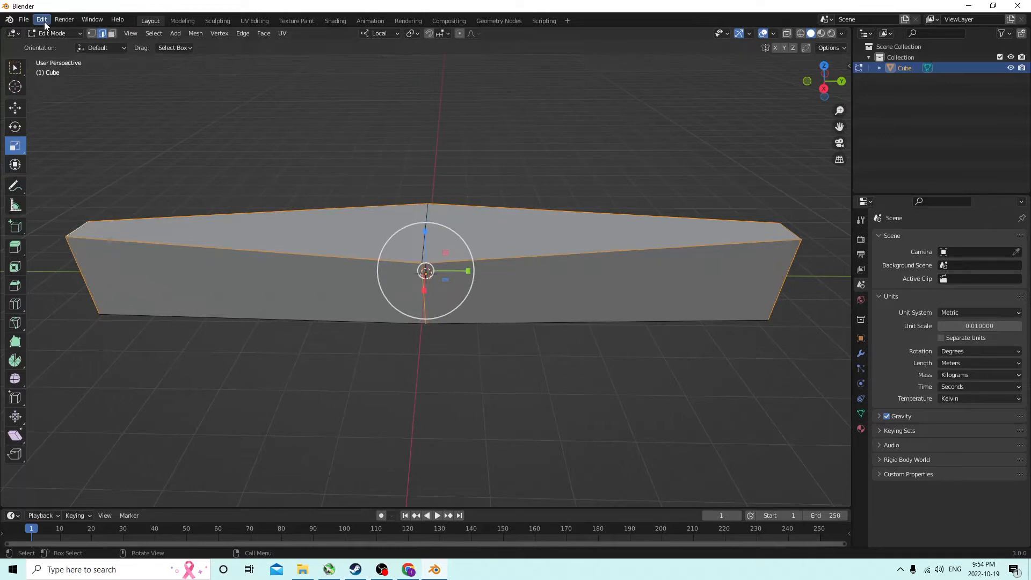
Step: Remove the bar's middle vertical edges from the edge selection
{"action": "middle_click_drag", "start_coordinate": [258, 147], "coordinate": [44, 132]}
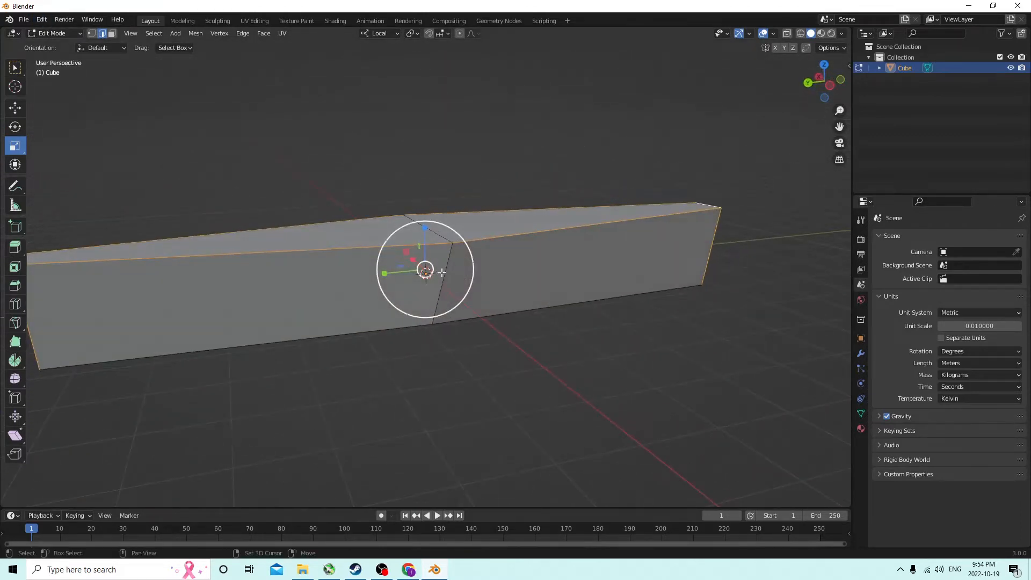
{"action": "middle_click_drag", "start_coordinate": [432, 271], "coordinate": [231, 231]}
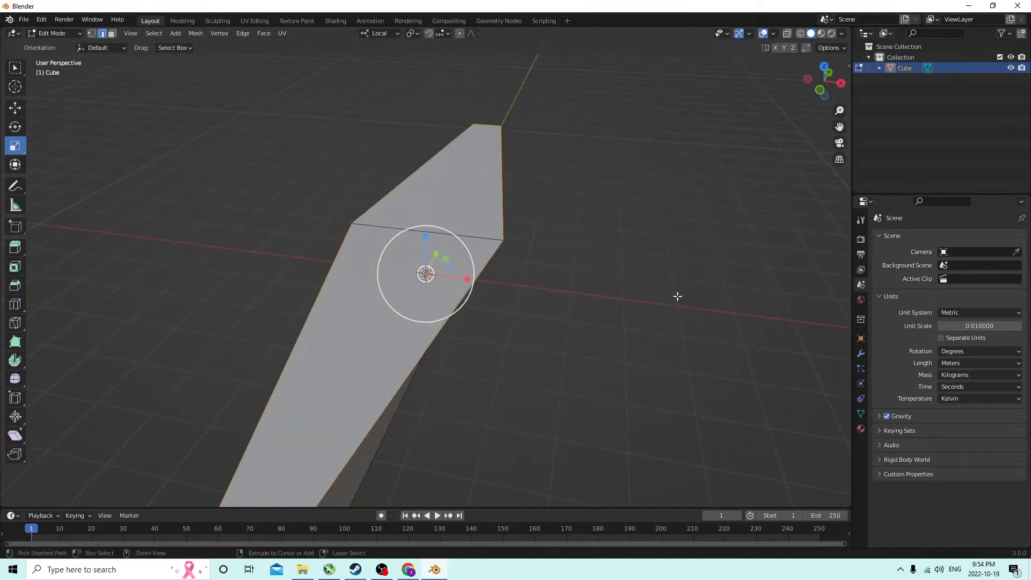
Step: Try a 0.00125 m bevel with 3 segments on the selected edges, and undo it
{"action": "key", "text": "ctrl+b"}
{"action": "left_click", "coordinate": [698, 283]}
{"action": "middle_click_drag", "start_coordinate": [698, 283], "coordinate": [412, 149]}
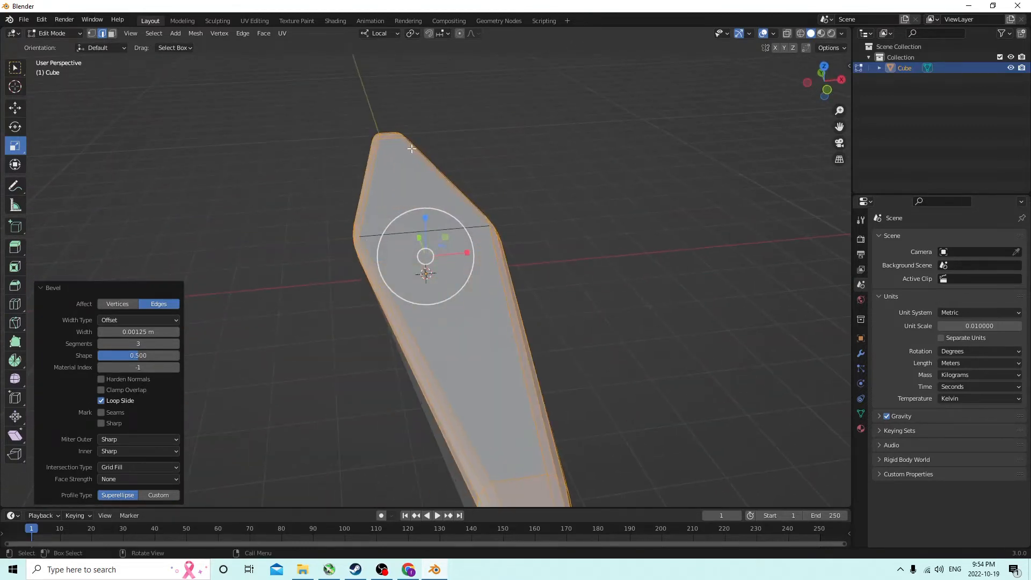
{"action": "left_click", "coordinate": [42, 20]}
{"action": "left_click", "coordinate": [53, 32]}
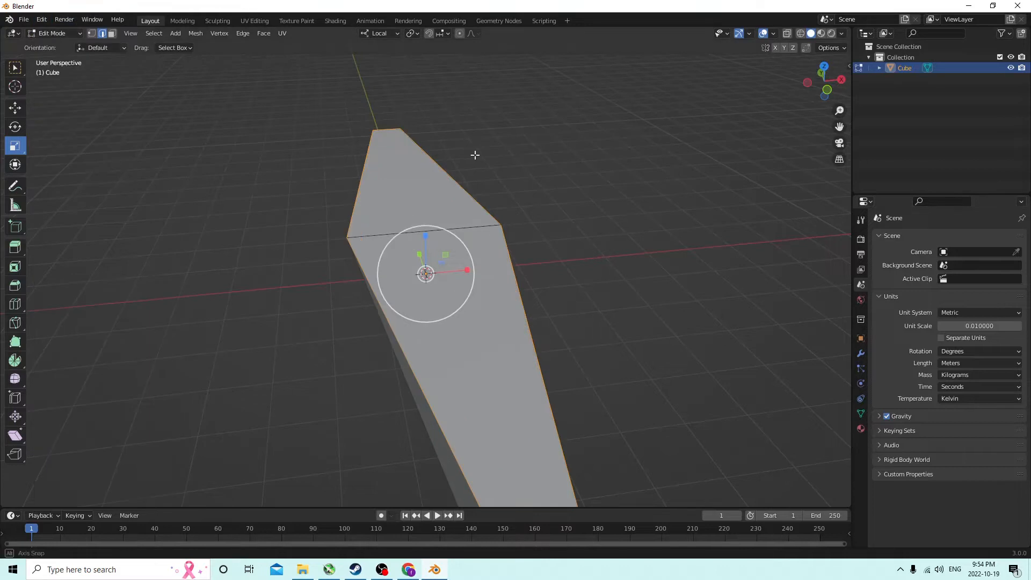
Step: Bevel the upper outline and end vertical edges by about 0.0006 m with 3 segments, and return to Object Mode
{"action": "middle_click_drag", "start_coordinate": [474, 154], "coordinate": [448, 247]}
{"action": "middle_click_drag", "start_coordinate": [366, 245], "coordinate": [459, 291]}
{"action": "middle_click_drag", "start_coordinate": [410, 260], "coordinate": [449, 229]}
{"action": "key", "text": "ctrl+b"}
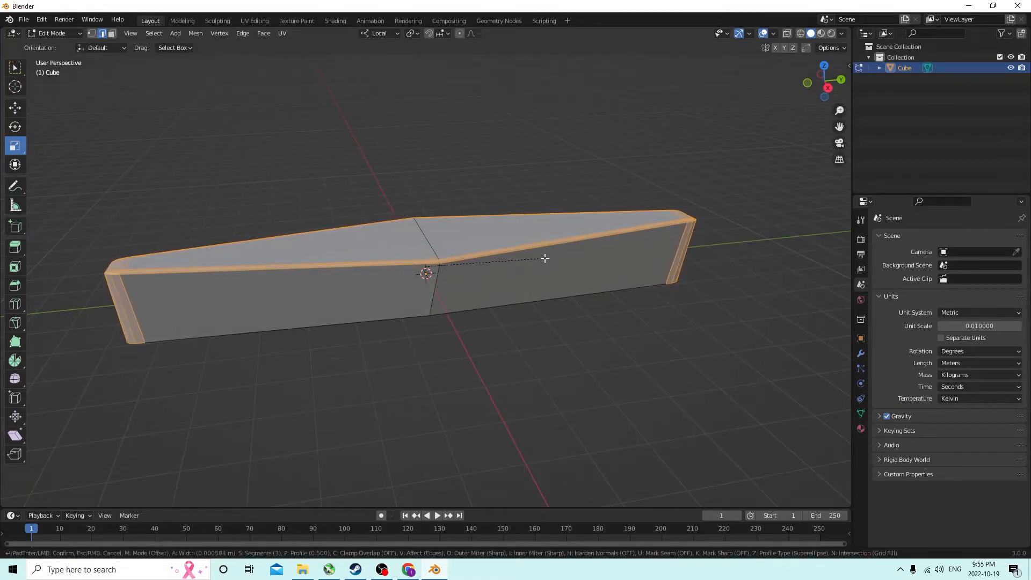
{"action": "left_click", "coordinate": [544, 258]}
{"action": "mouse_move", "coordinate": [529, 237]}
{"action": "middle_mouse_down"}
{"action": "mouse_move", "coordinate": [594, 224]}
{"action": "mouse_move", "coordinate": [594, 239]}
{"action": "mouse_move", "coordinate": [592, 221]}
{"action": "mouse_move", "coordinate": [582, 228]}
{"action": "mouse_move", "coordinate": [595, 214]}
{"action": "mouse_move", "coordinate": [578, 260]}
{"action": "mouse_move", "coordinate": [540, 275]}
{"action": "mouse_move", "coordinate": [476, 255]}
{"action": "mouse_move", "coordinate": [465, 206]}
{"action": "mouse_move", "coordinate": [459, 233]}
{"action": "mouse_move", "coordinate": [508, 233]}
{"action": "mouse_move", "coordinate": [511, 261]}
{"action": "mouse_move", "coordinate": [539, 236]}
{"action": "middle_mouse_up"}
{"action": "key", "text": "Tab"}
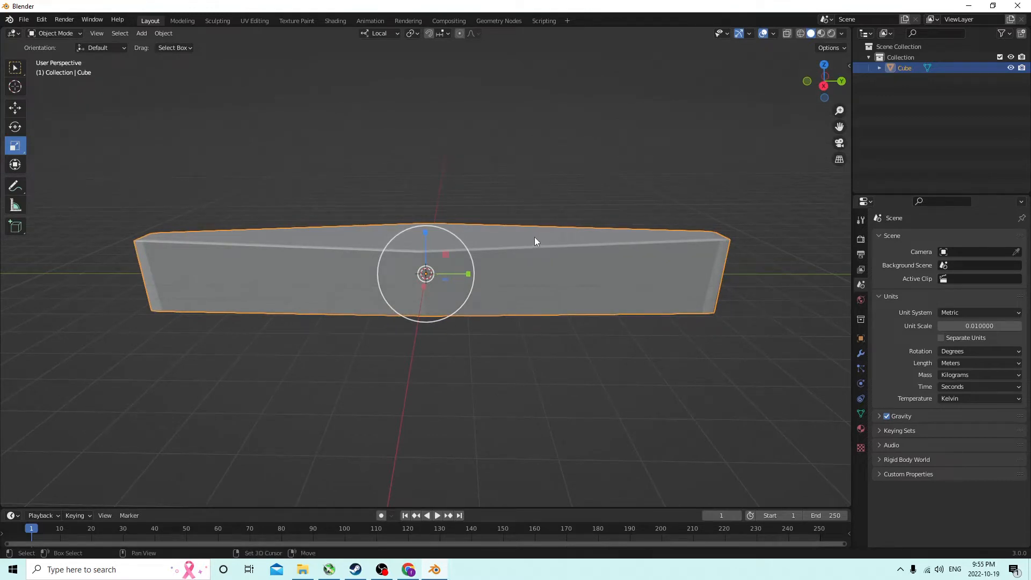
Step: Duplicate the beveled bar in place and raise the copy about 0.005 m along its local Z axis
{"action": "key", "text": "shift+d"}
{"action": "right_click", "coordinate": [556, 196]}
{"action": "middle_click_drag", "start_coordinate": [543, 212], "coordinate": [442, 125]}
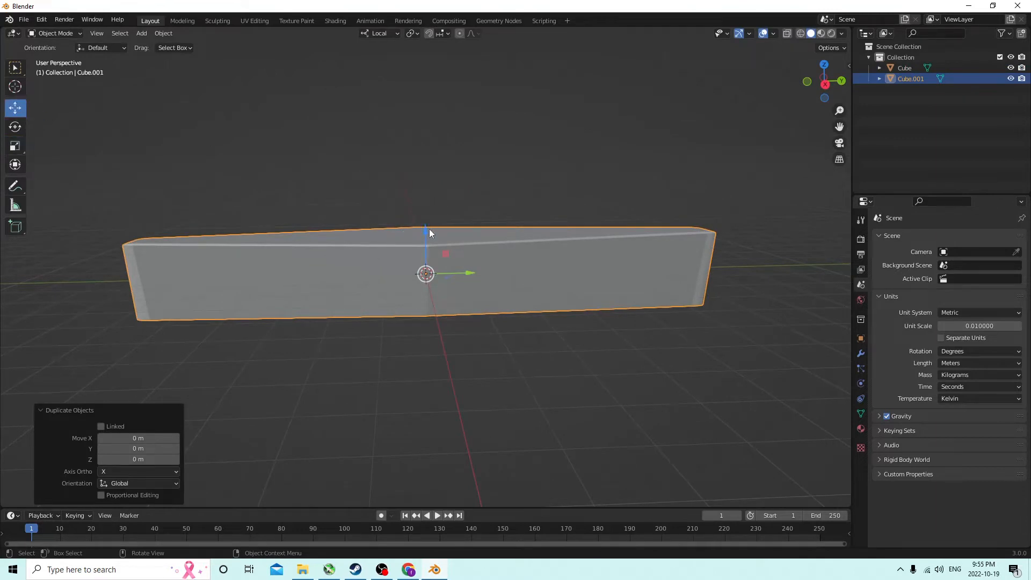
{"action": "left_click_drag", "start_coordinate": [429, 232], "coordinate": [417, 210]}
Step: Shorten the raised copy to 0.933 along local Y and lower it about 0.002 m along local Z
{"action": "middle_click_drag", "start_coordinate": [418, 209], "coordinate": [307, 235]}
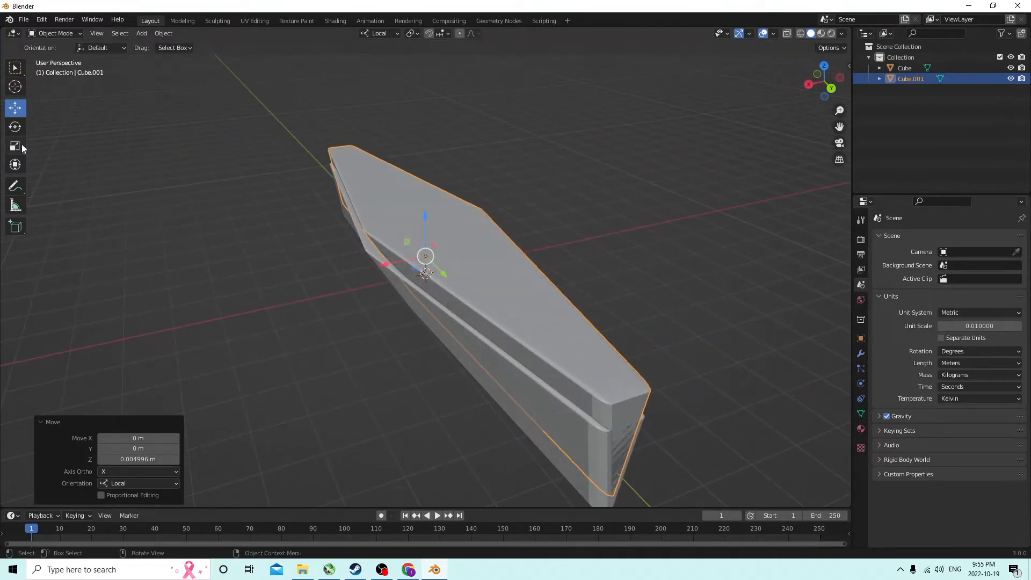
{"action": "middle_click_drag", "start_coordinate": [178, 183], "coordinate": [509, 294]}
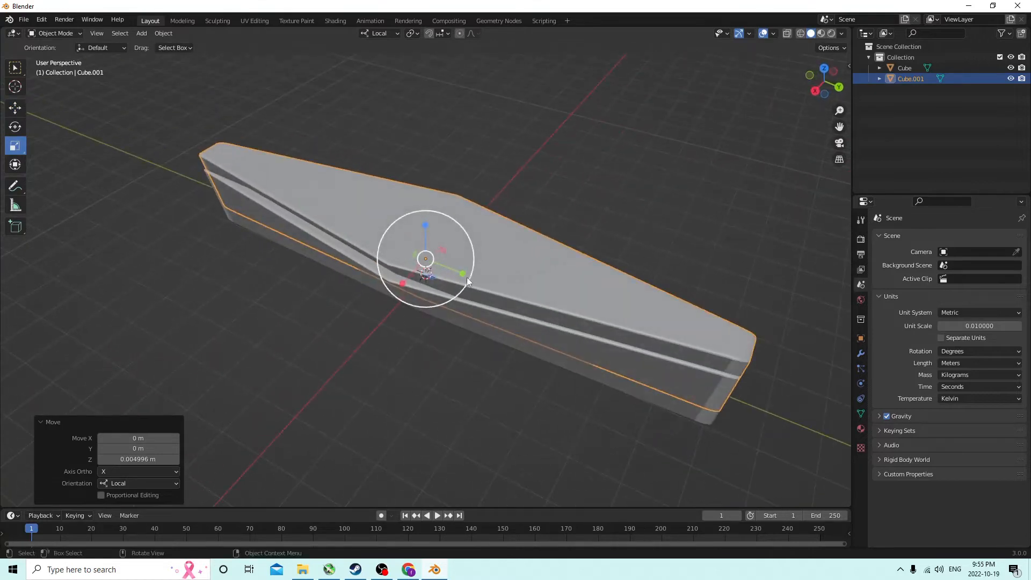
{"action": "left_click_drag", "start_coordinate": [459, 275], "coordinate": [456, 275]}
{"action": "middle_click_drag", "start_coordinate": [456, 275], "coordinate": [351, 207]}
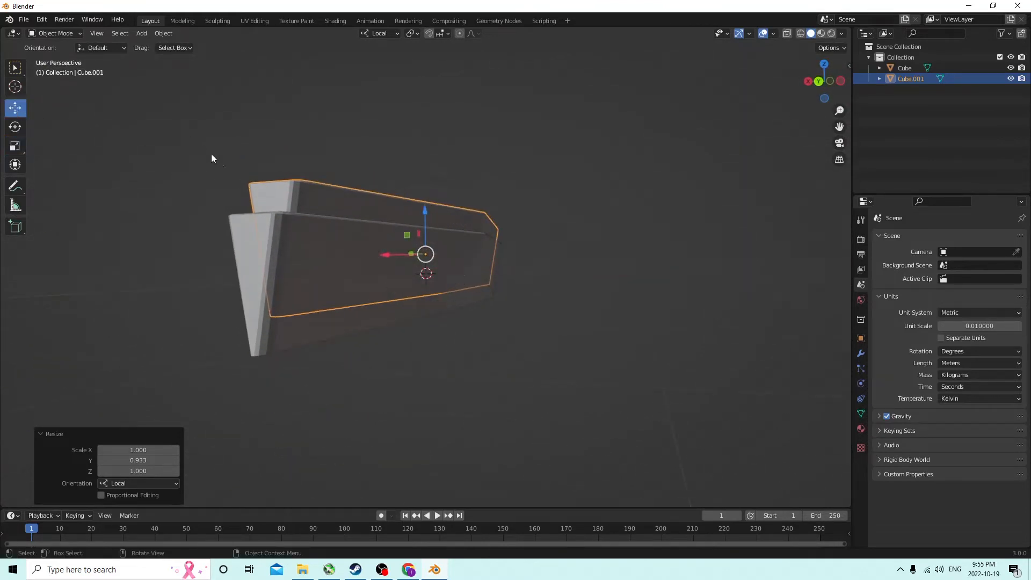
{"action": "middle_click_drag", "start_coordinate": [212, 158], "coordinate": [454, 211]}
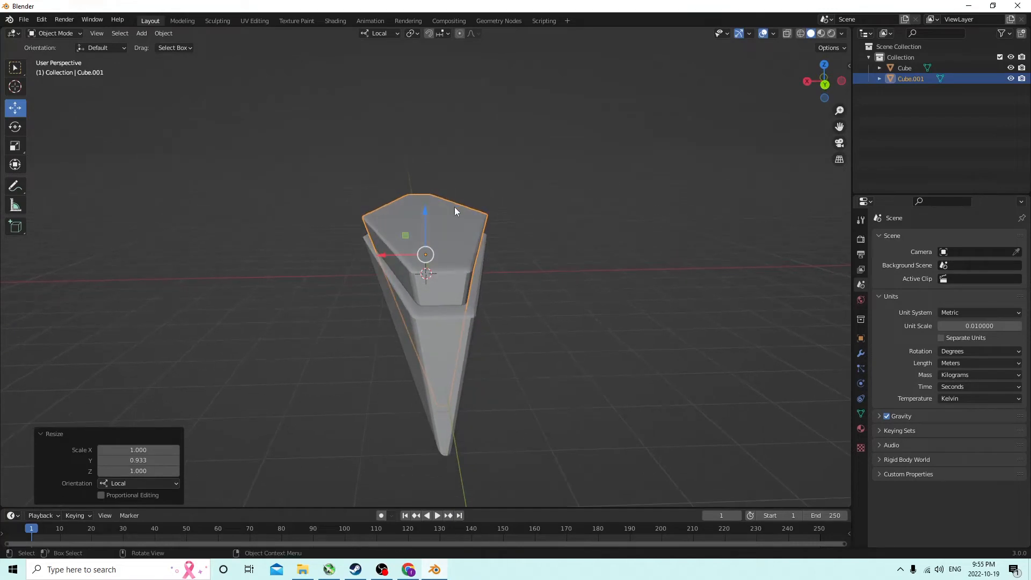
{"action": "left_click_drag", "start_coordinate": [425, 209], "coordinate": [430, 220]}
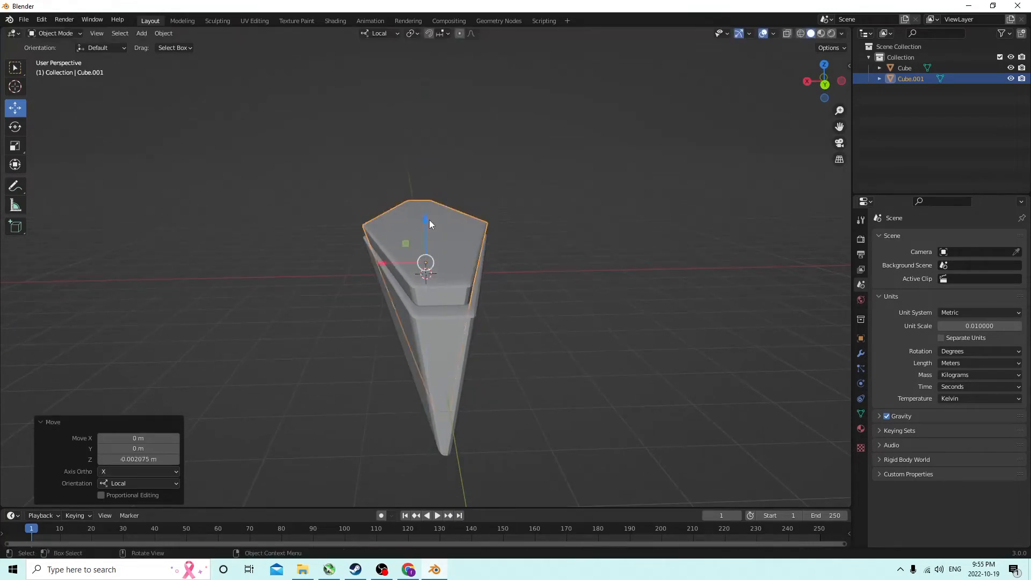
Step: Add the lower bar to the selection as active object and subtract the upper copy from it with Bool Tool's difference
{"action": "middle_click_drag", "start_coordinate": [429, 220], "coordinate": [321, 223]}
{"action": "left_click", "coordinate": [338, 286], "text": "shift"}
{"action": "middle_click_drag", "start_coordinate": [447, 224], "coordinate": [465, 218]}
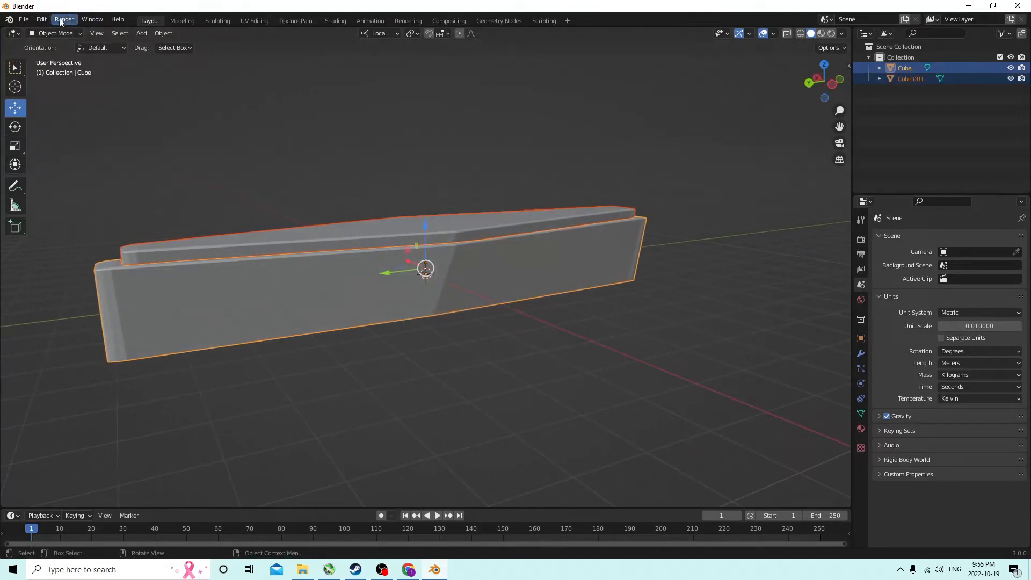
{"action": "left_click", "coordinate": [42, 20]}
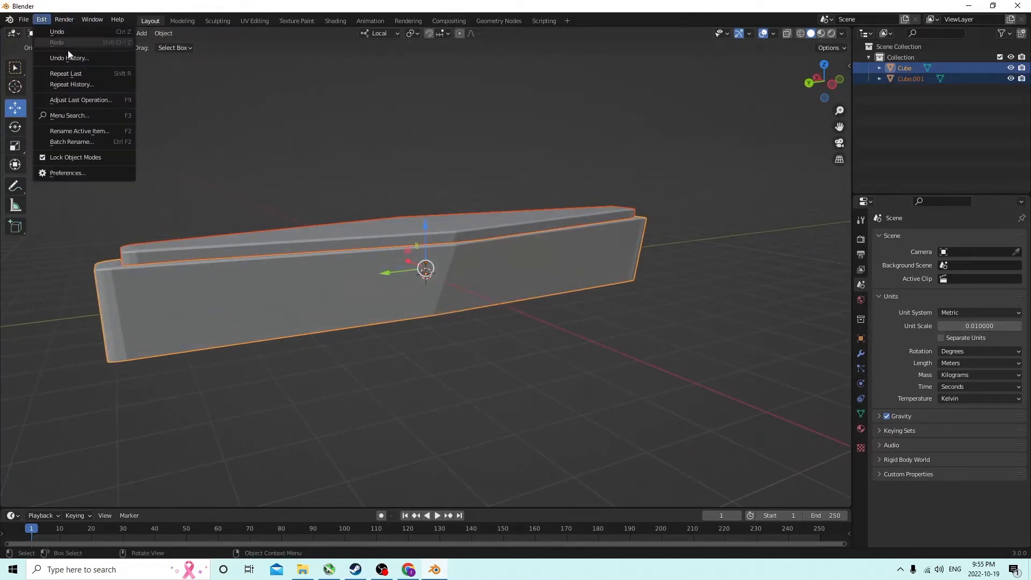
{"action": "middle_click_drag", "start_coordinate": [474, 161], "coordinate": [440, 156]}
{"action": "left_click", "coordinate": [160, 34]}
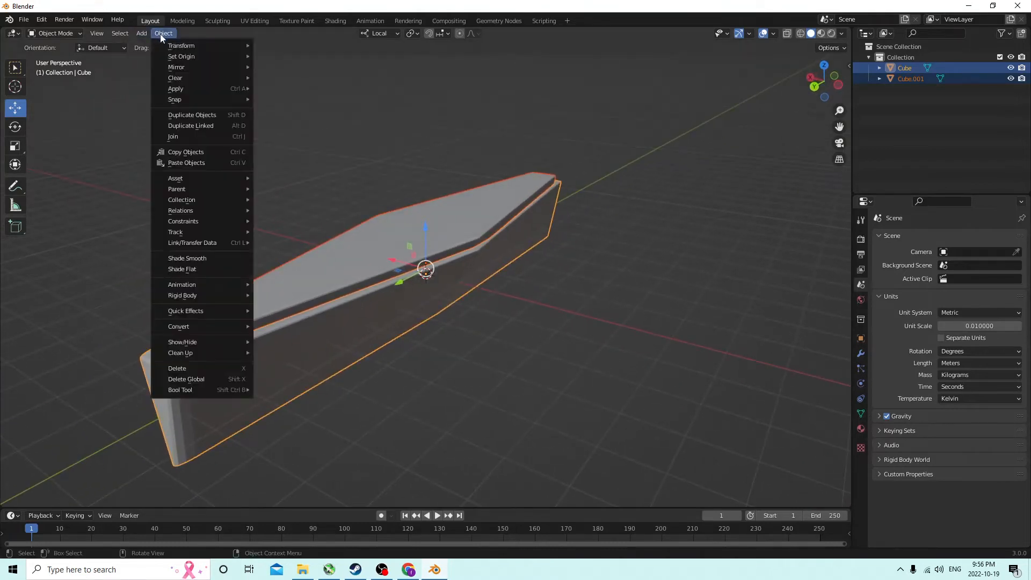
{"action": "mouse_move", "coordinate": [181, 396]}
{"action": "left_click", "coordinate": [269, 405]}
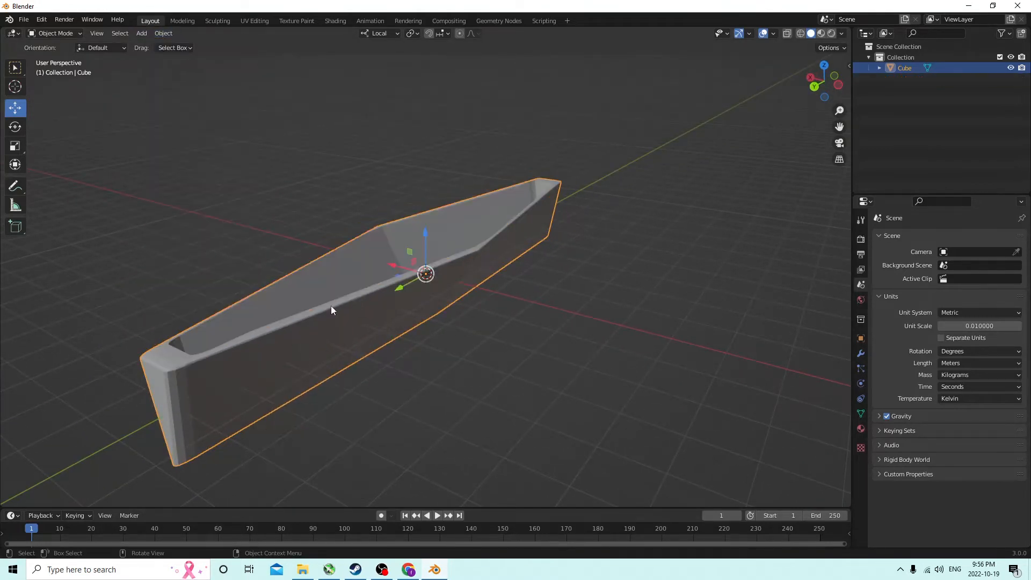
Step: Try narrowing the hollowed bar to 0.992 along local X and inspect its cavity from the side and above
{"action": "middle_click_drag", "start_coordinate": [331, 305], "coordinate": [338, 244]}
{"action": "key", "text": "Tab"}
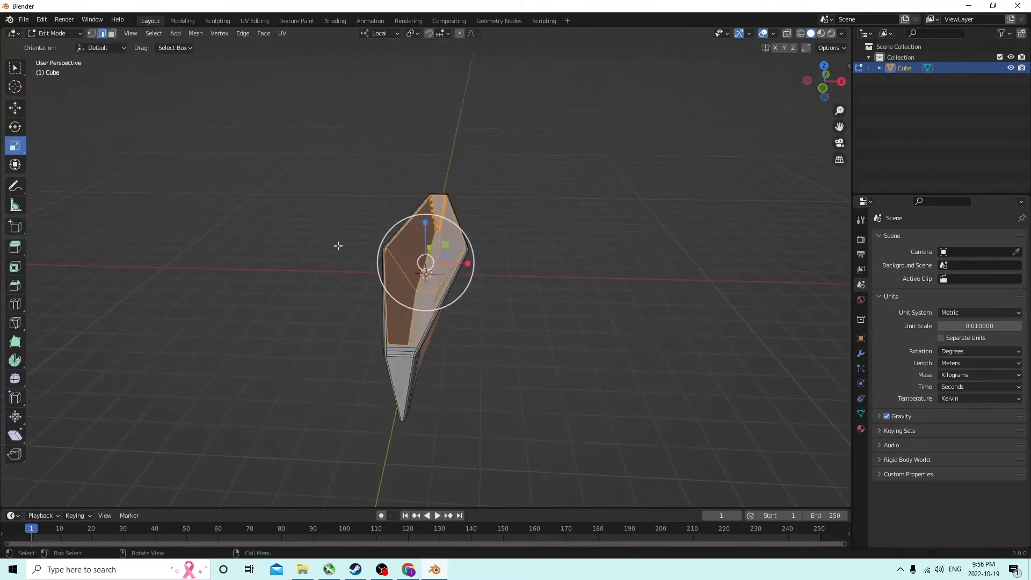
{"action": "key", "text": "Tab"}
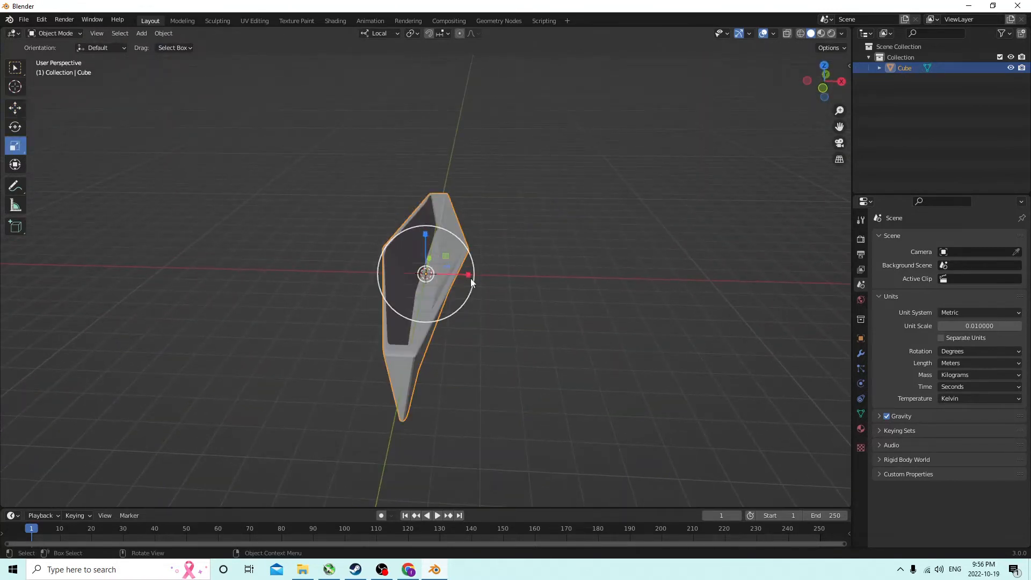
{"action": "left_click_drag", "start_coordinate": [467, 275], "coordinate": [463, 275]}
{"action": "middle_click_drag", "start_coordinate": [463, 275], "coordinate": [371, 266]}
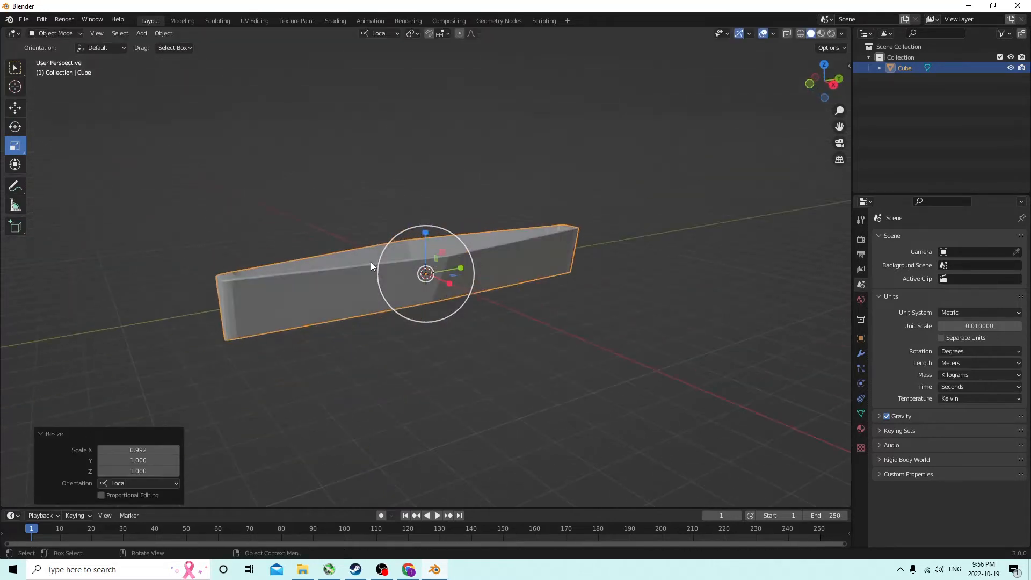
{"action": "left_click", "coordinate": [639, 214]}
{"action": "middle_click_drag", "start_coordinate": [640, 215], "coordinate": [511, 234]}
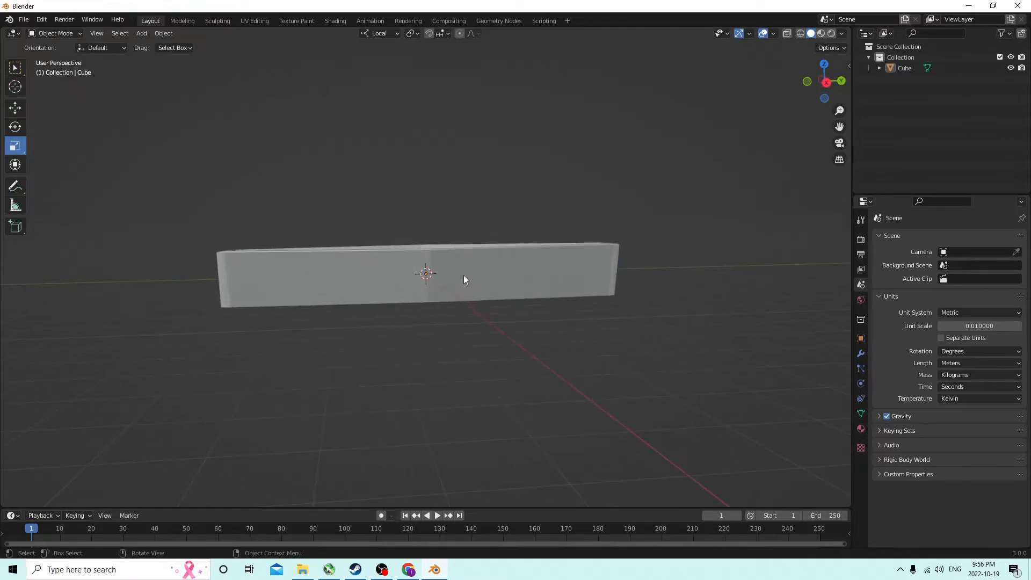
{"action": "middle_click_drag", "start_coordinate": [564, 272], "coordinate": [479, 294]}
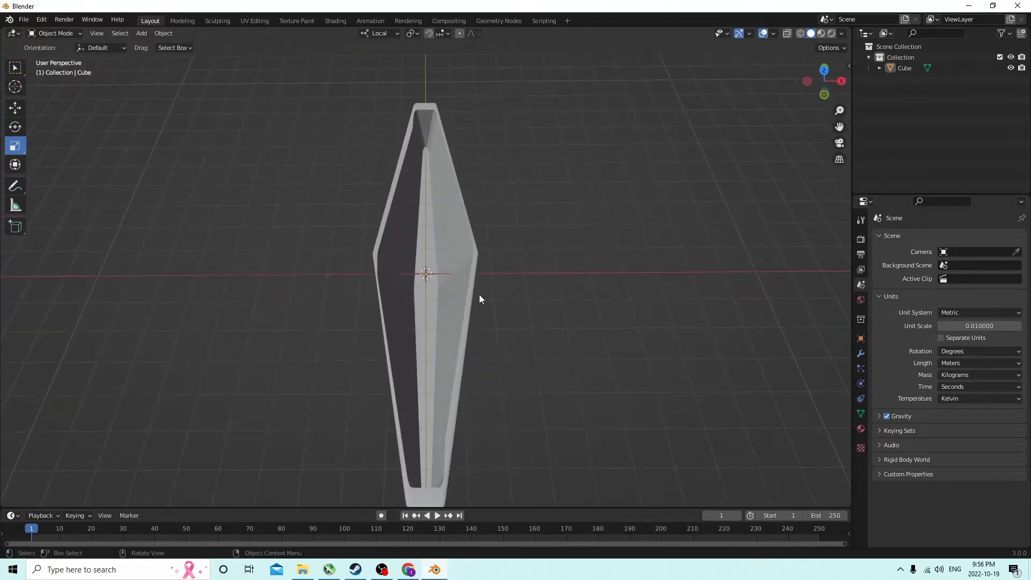
{"action": "middle_click_drag", "start_coordinate": [411, 253], "coordinate": [387, 242]}
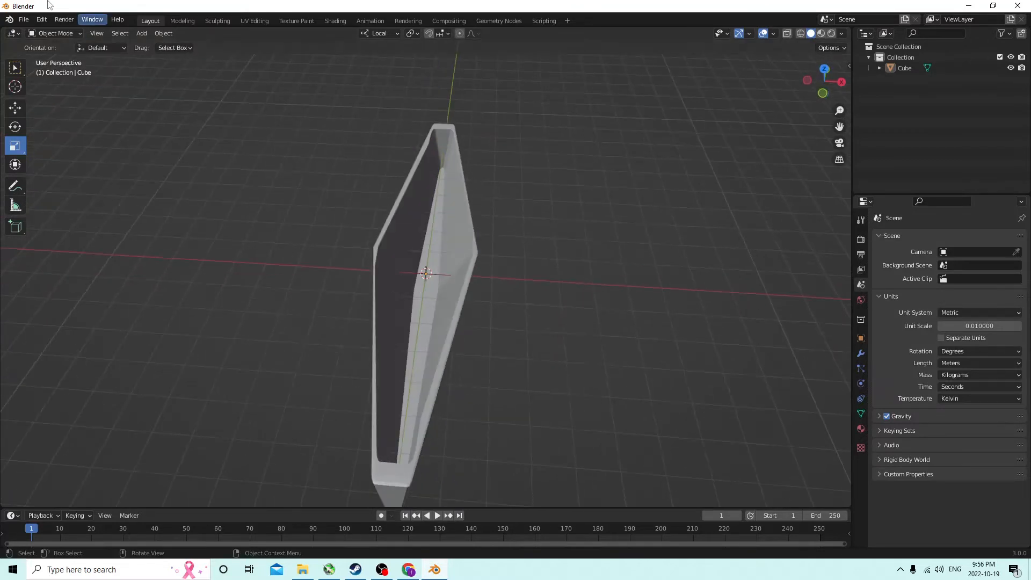
Step: Undo the bar's narrowing and the Bool Tool difference, back to the separate bar and upper copy
{"action": "left_click", "coordinate": [38, 20]}
{"action": "left_click", "coordinate": [52, 31]}
{"action": "left_click", "coordinate": [41, 20]}
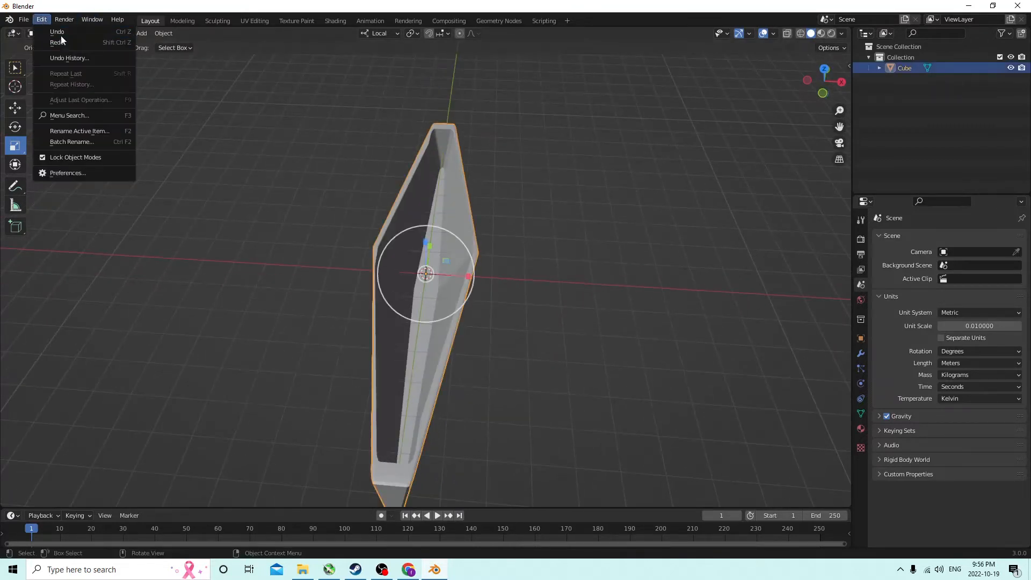
{"action": "left_click", "coordinate": [58, 33]}
{"action": "left_click", "coordinate": [41, 20]}
{"action": "left_click", "coordinate": [48, 32]}
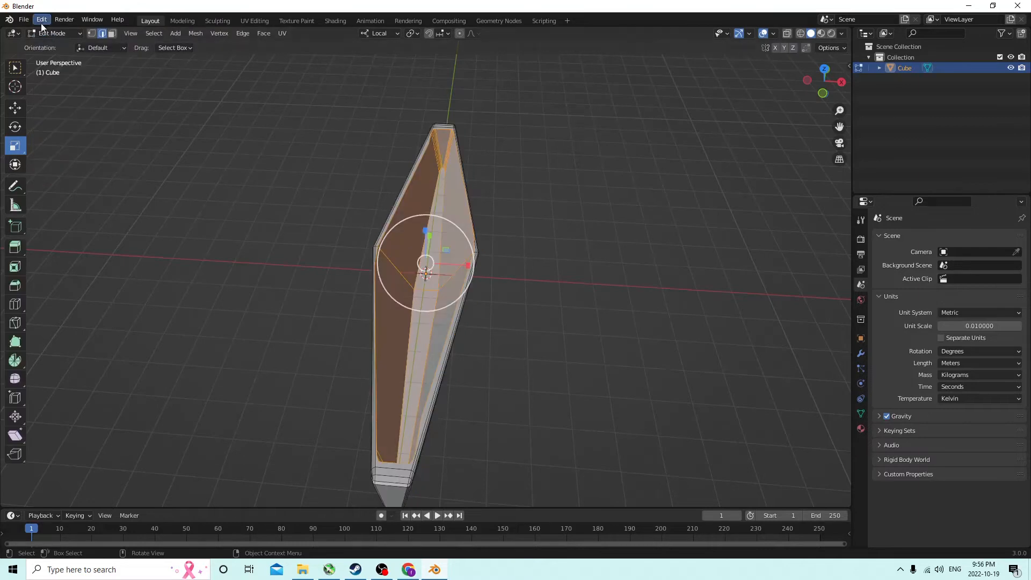
{"action": "left_click", "coordinate": [41, 21]}
{"action": "left_click", "coordinate": [47, 31]}
{"action": "left_click", "coordinate": [42, 20]}
{"action": "left_click", "coordinate": [47, 31]}
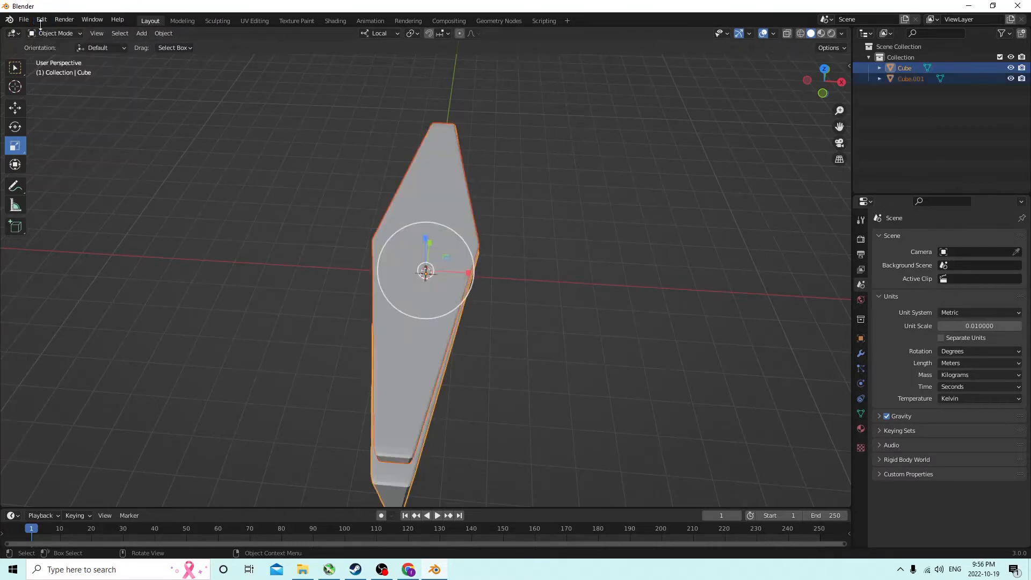
Step: Undo the copy's lowering, shortening and raising, back to the in-place duplicate of the bar
{"action": "left_click", "coordinate": [42, 20]}
{"action": "left_click", "coordinate": [47, 31]}
{"action": "left_click", "coordinate": [39, 20]}
{"action": "left_click", "coordinate": [46, 29]}
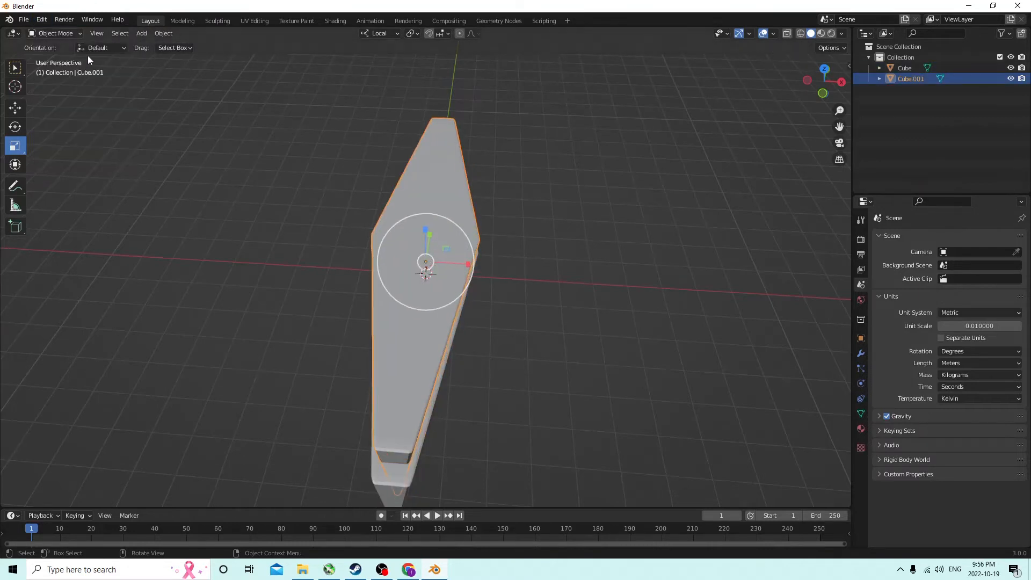
{"action": "middle_click_drag", "start_coordinate": [285, 165], "coordinate": [234, 124]}
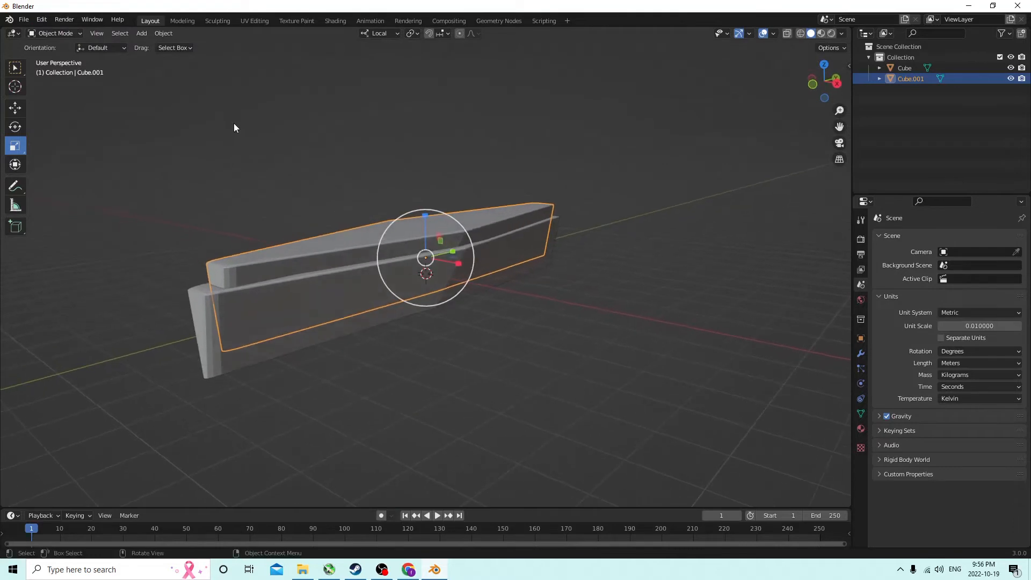
{"action": "left_click", "coordinate": [39, 21]}
{"action": "left_click", "coordinate": [48, 30]}
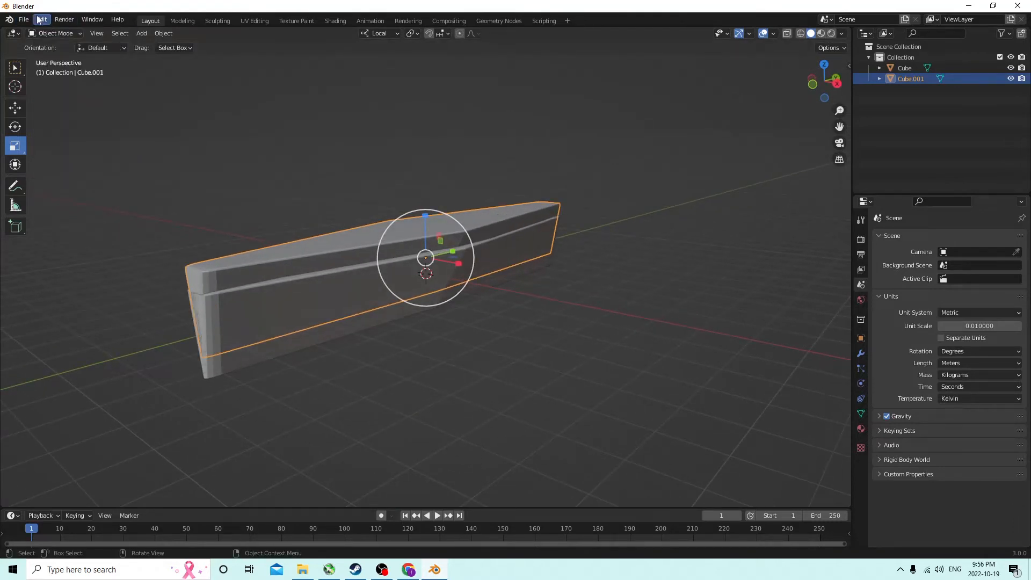
{"action": "left_click", "coordinate": [39, 20]}
{"action": "left_click", "coordinate": [47, 30]}
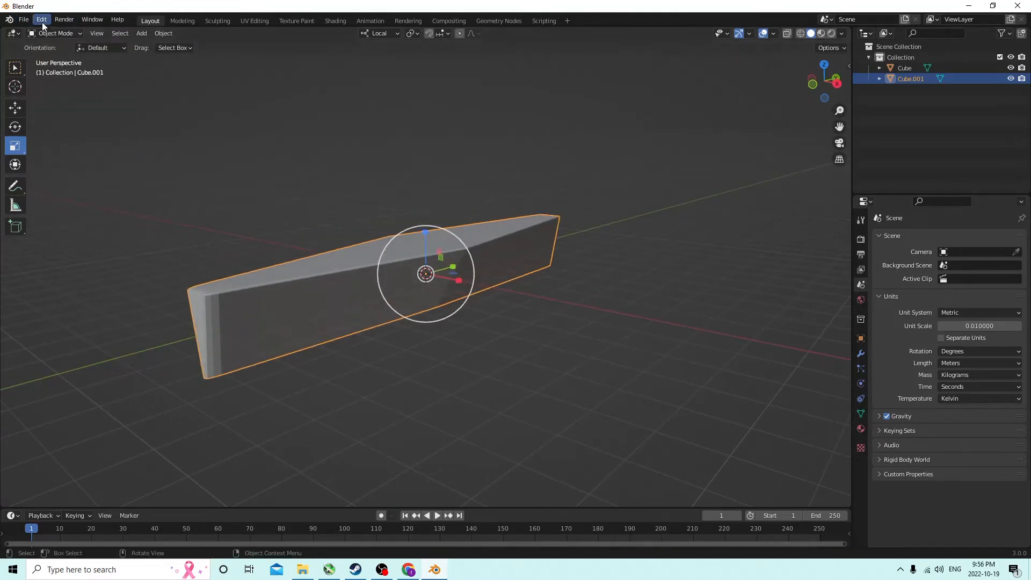
Step: Raise the copy about 0.0017 m along local Z and scale it uniformly to about 0.899, with slight extra length along local Y
{"action": "middle_click_drag", "start_coordinate": [185, 121], "coordinate": [231, 125]}
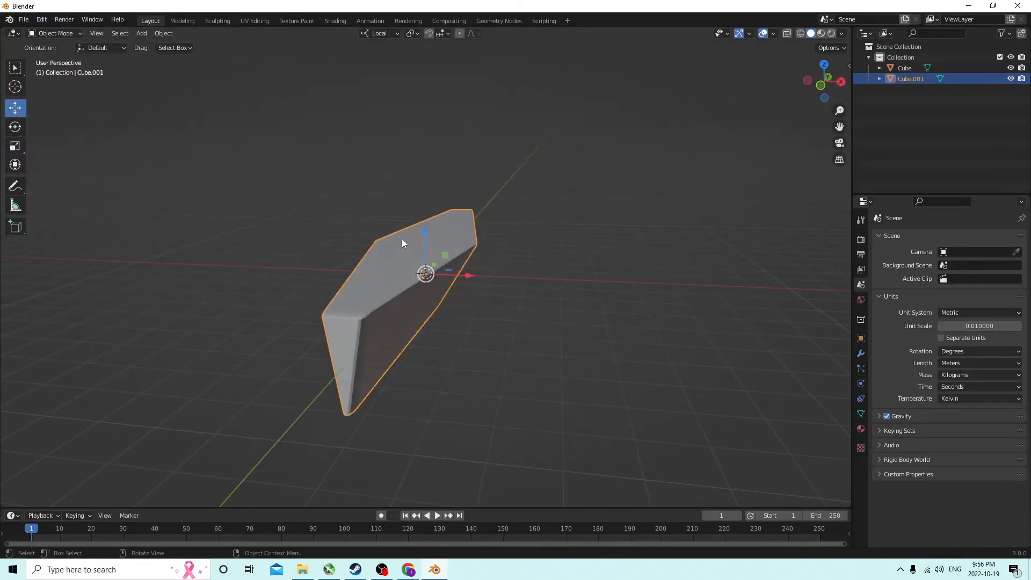
{"action": "left_click_drag", "start_coordinate": [424, 230], "coordinate": [423, 222]}
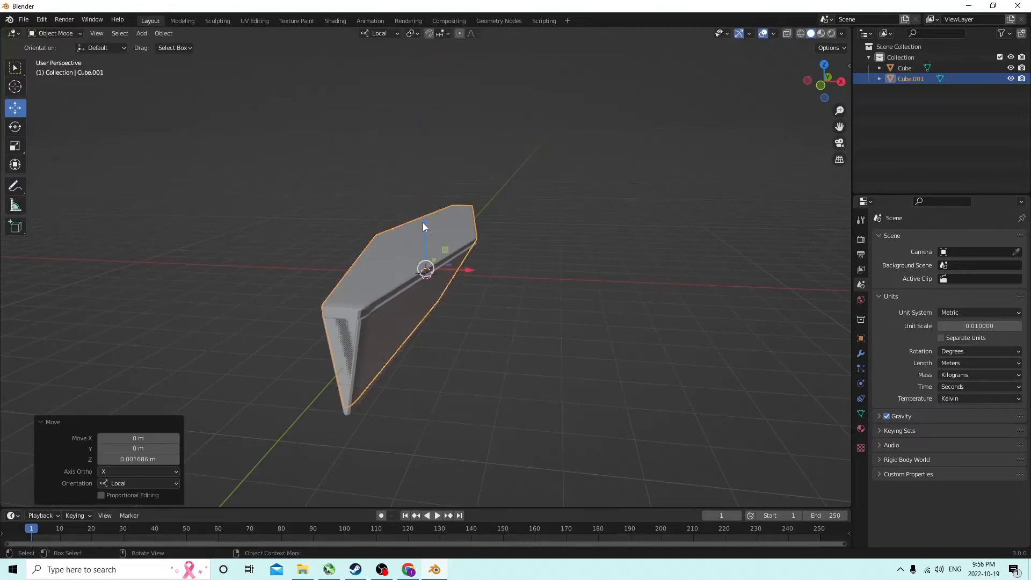
{"action": "key", "text": "s"}
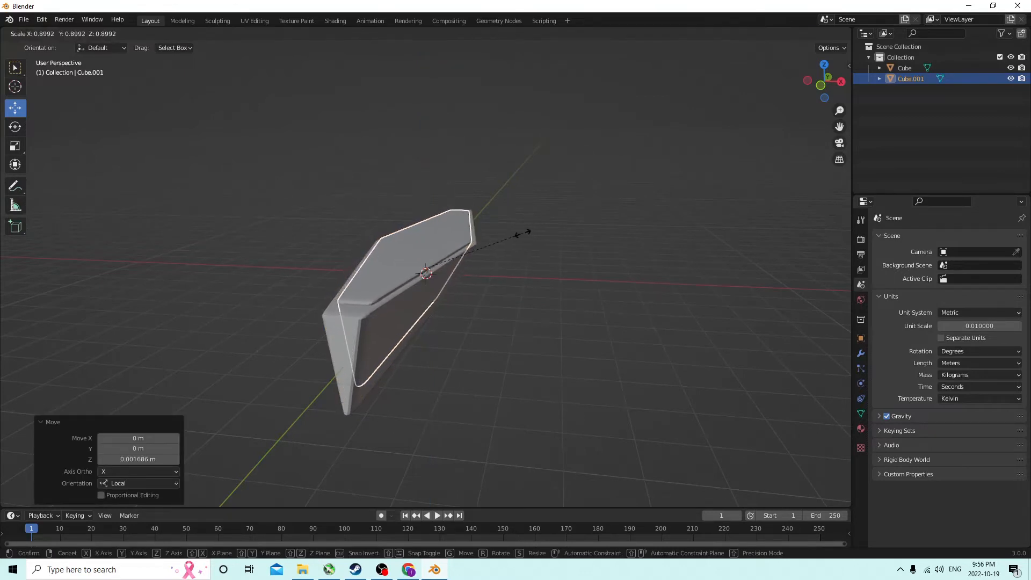
{"action": "left_click", "coordinate": [523, 233]}
{"action": "middle_click_drag", "start_coordinate": [523, 233], "coordinate": [68, 117]}
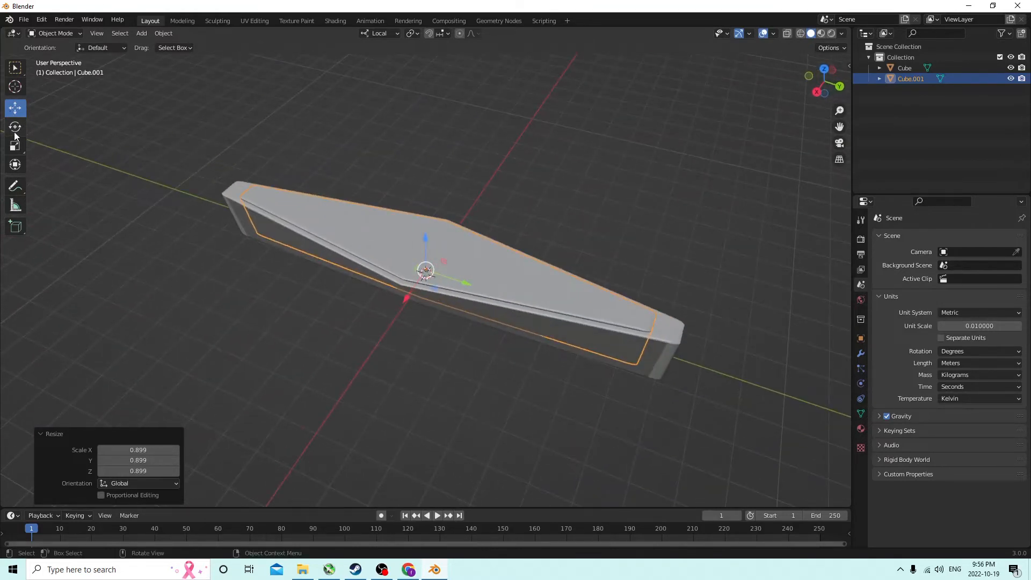
{"action": "left_click_drag", "start_coordinate": [464, 285], "coordinate": [468, 286]}
{"action": "middle_click_drag", "start_coordinate": [468, 285], "coordinate": [389, 233]}
Step: Add the original bar to the selection as active object and subtract the smaller copy with Bool Tool's difference
{"action": "left_click", "coordinate": [483, 301], "text": "shift"}
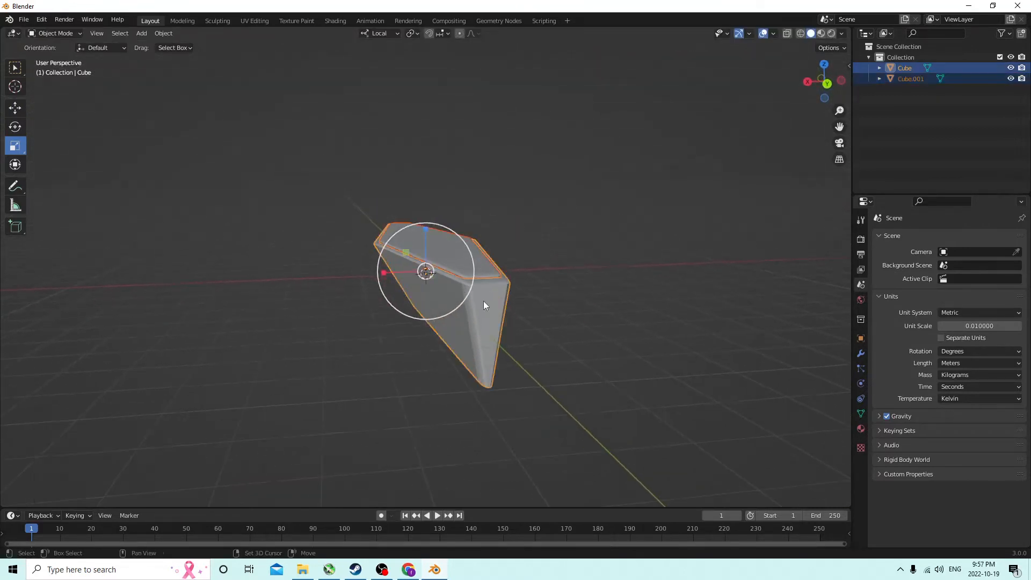
{"action": "left_click", "coordinate": [163, 33]}
{"action": "mouse_move", "coordinate": [198, 391]}
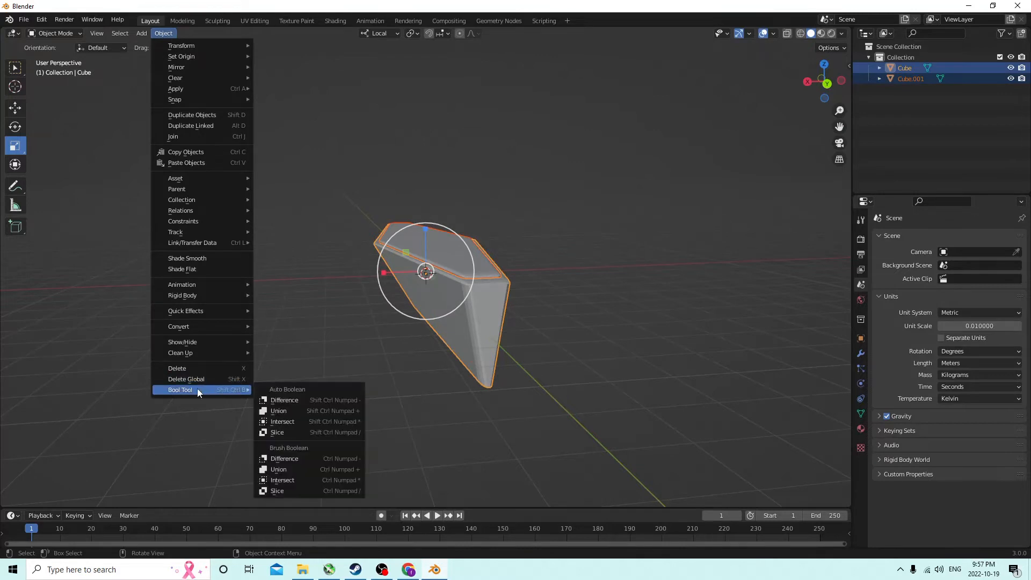
{"action": "left_click", "coordinate": [284, 401]}
{"action": "middle_click_drag", "start_coordinate": [320, 246], "coordinate": [589, 279]}
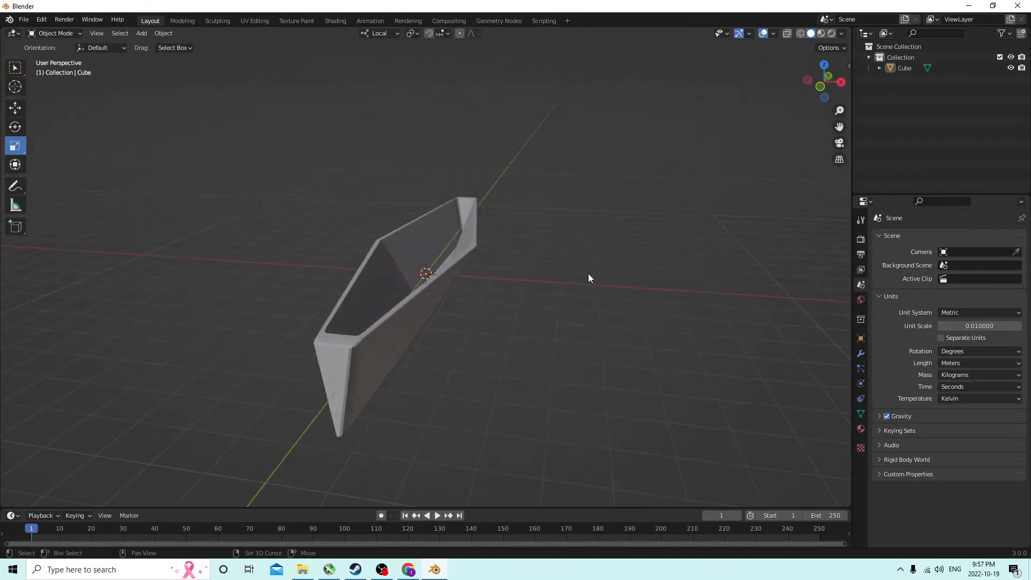
Step: Add a 0.02 m cube at the centre of the hollowed bar and flatten it to about 0.123 along local Z
{"action": "key", "text": "shift+a"}
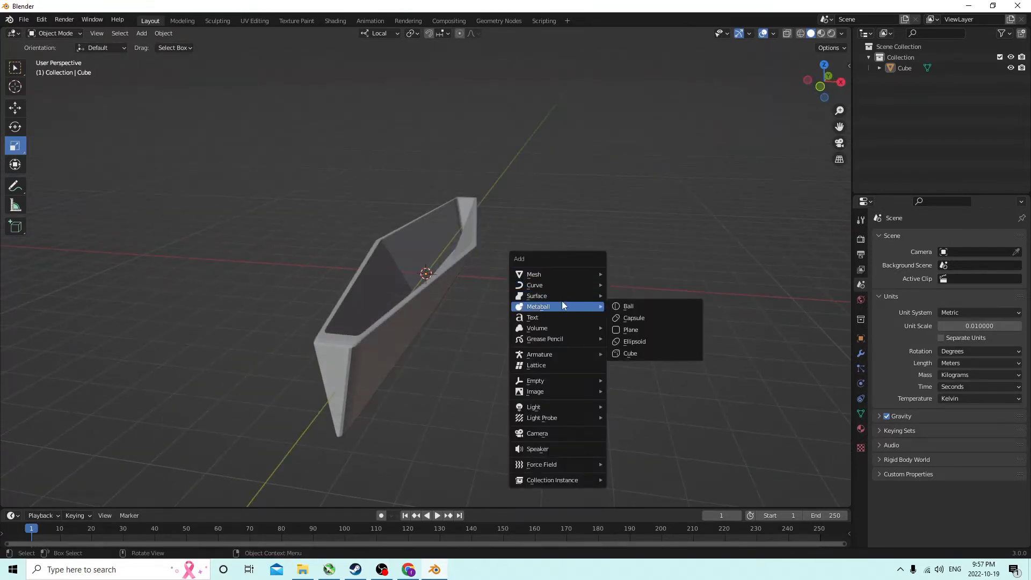
{"action": "mouse_move", "coordinate": [556, 277]}
{"action": "left_click", "coordinate": [629, 284]}
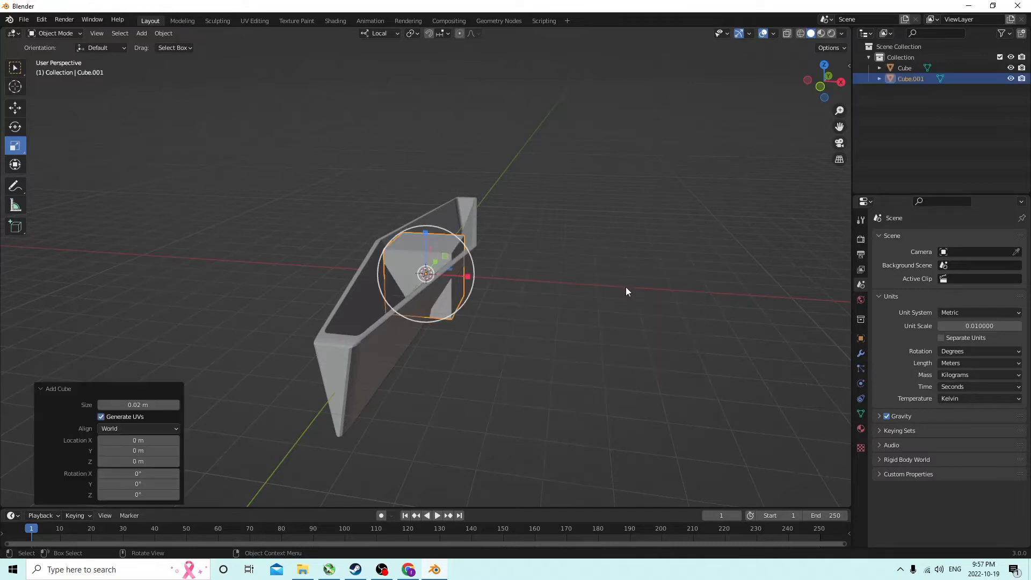
{"action": "middle_click_drag", "start_coordinate": [626, 287], "coordinate": [505, 256]}
{"action": "scroll", "coordinate": [505, 256], "scroll_direction": "up", "scroll_amount": 5}
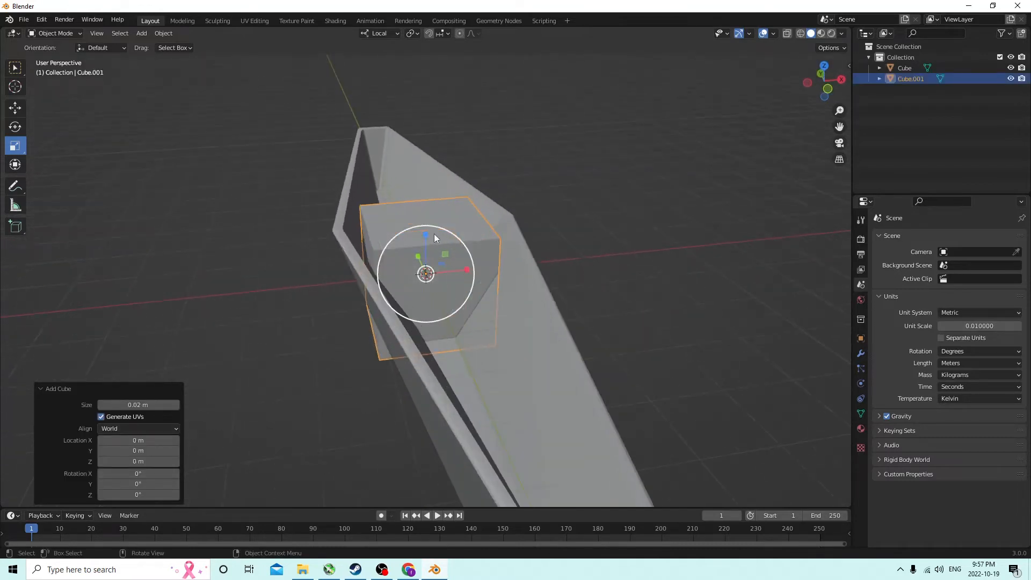
{"action": "middle_click_drag", "start_coordinate": [385, 217], "coordinate": [344, 196]}
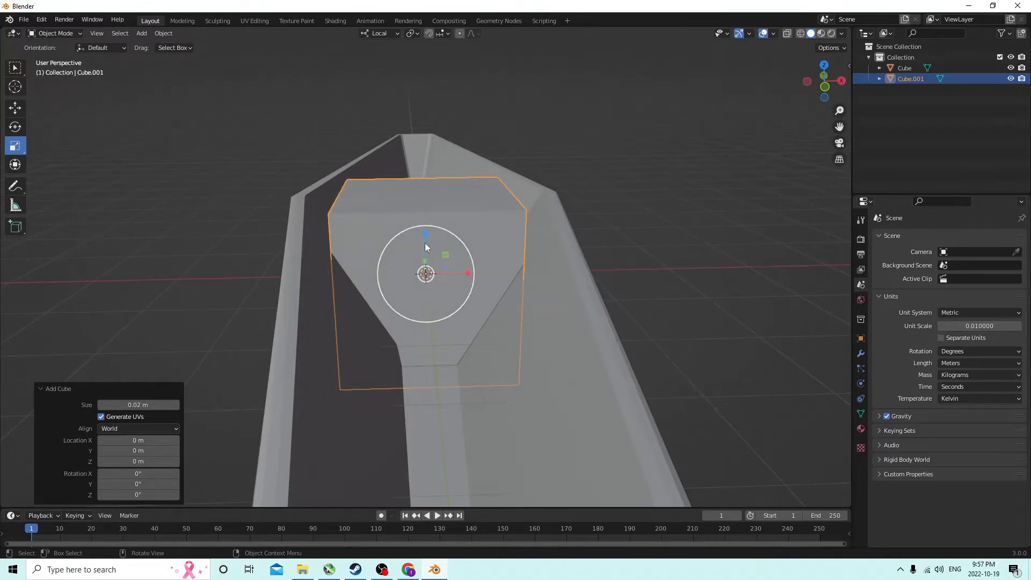
{"action": "left_click_drag", "start_coordinate": [423, 232], "coordinate": [424, 270]}
{"action": "middle_click_drag", "start_coordinate": [424, 270], "coordinate": [347, 300]}
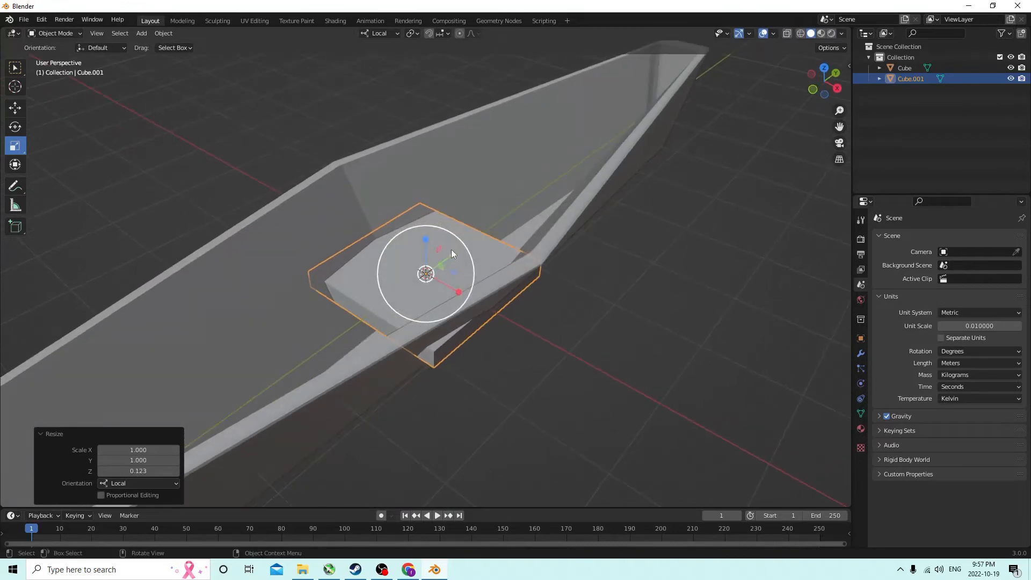
Step: Shorten the flattened block to about 0.476 along local Y
{"action": "key", "text": "s"}
{"action": "right_click", "coordinate": [438, 258]}
{"action": "left_click_drag", "start_coordinate": [454, 253], "coordinate": [436, 263]}
{"action": "middle_click_drag", "start_coordinate": [437, 263], "coordinate": [272, 141]}
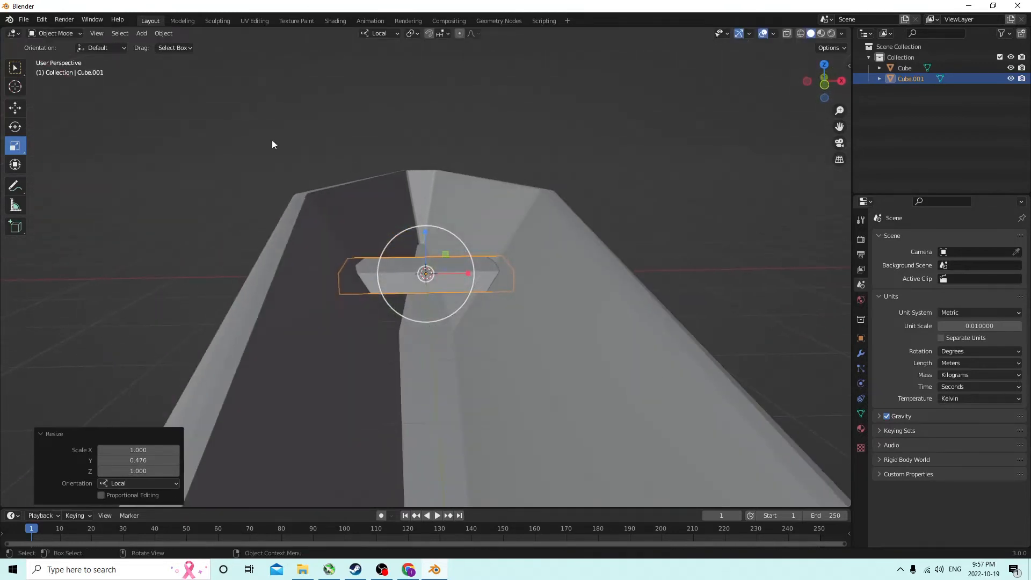
Step: Raise the block along local Z, finishing with a move of about 0.0034 m, and widen it to about 1.268 along local X
{"action": "left_click", "coordinate": [15, 109]}
{"action": "left_click_drag", "start_coordinate": [431, 234], "coordinate": [430, 217]}
{"action": "mouse_move", "coordinate": [407, 222]}
{"action": "middle_mouse_down"}
{"action": "mouse_move", "coordinate": [360, 254]}
{"action": "mouse_move", "coordinate": [401, 271]}
{"action": "mouse_move", "coordinate": [423, 265]}
{"action": "mouse_move", "coordinate": [403, 214]}
{"action": "mouse_move", "coordinate": [416, 235]}
{"action": "middle_mouse_up"}
{"action": "left_click_drag", "start_coordinate": [420, 220], "coordinate": [413, 189]}
{"action": "middle_click_drag", "start_coordinate": [409, 191], "coordinate": [376, 191]}
{"action": "left_click", "coordinate": [15, 147]}
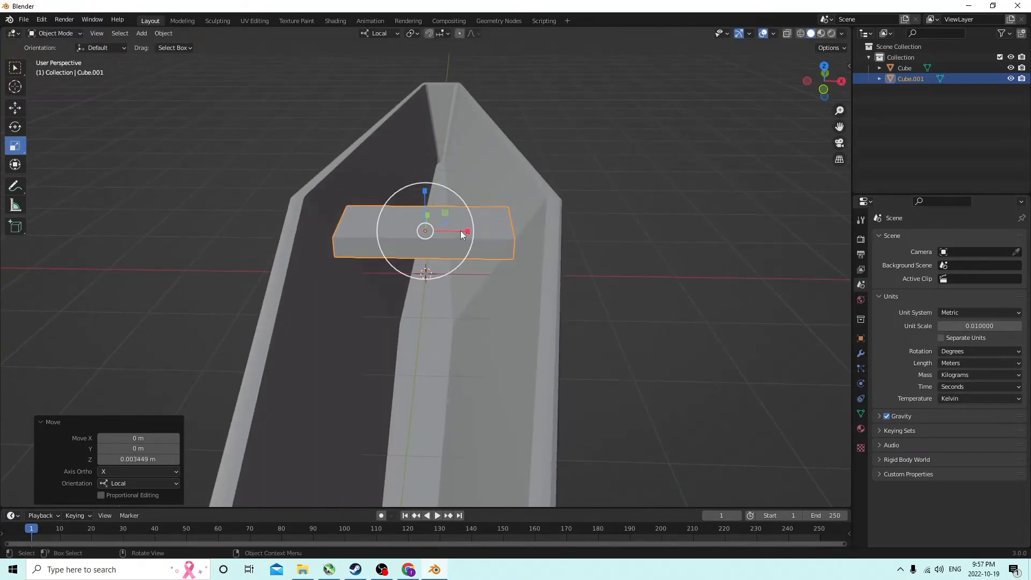
{"action": "left_click_drag", "start_coordinate": [460, 235], "coordinate": [481, 231]}
{"action": "middle_click_drag", "start_coordinate": [480, 231], "coordinate": [350, 145]}
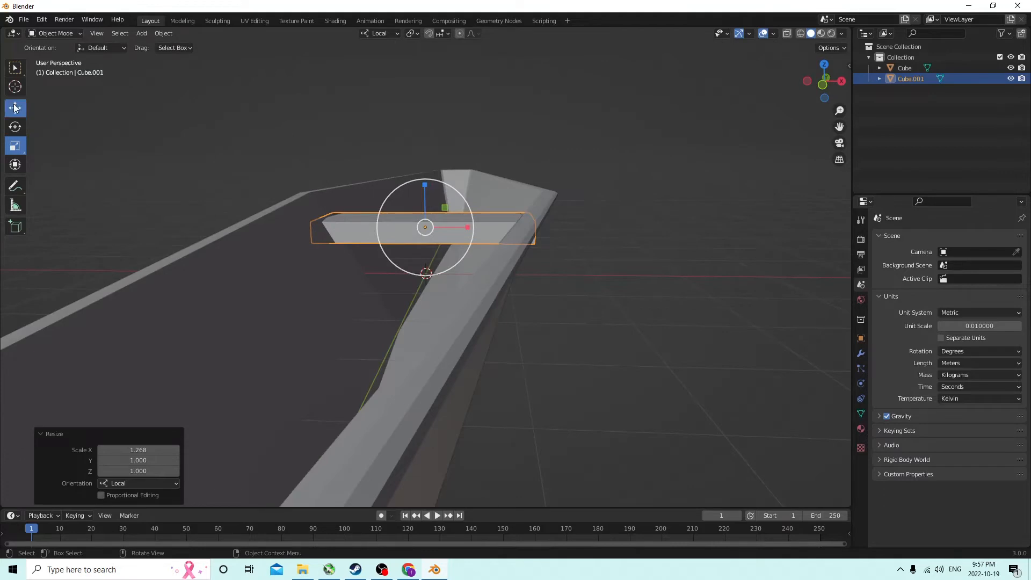
Step: Raise the widened block about 0.0064 m further along local Z toward the hollow bar's rim
{"action": "left_click", "coordinate": [14, 108]}
{"action": "middle_click_drag", "start_coordinate": [178, 112], "coordinate": [392, 168]}
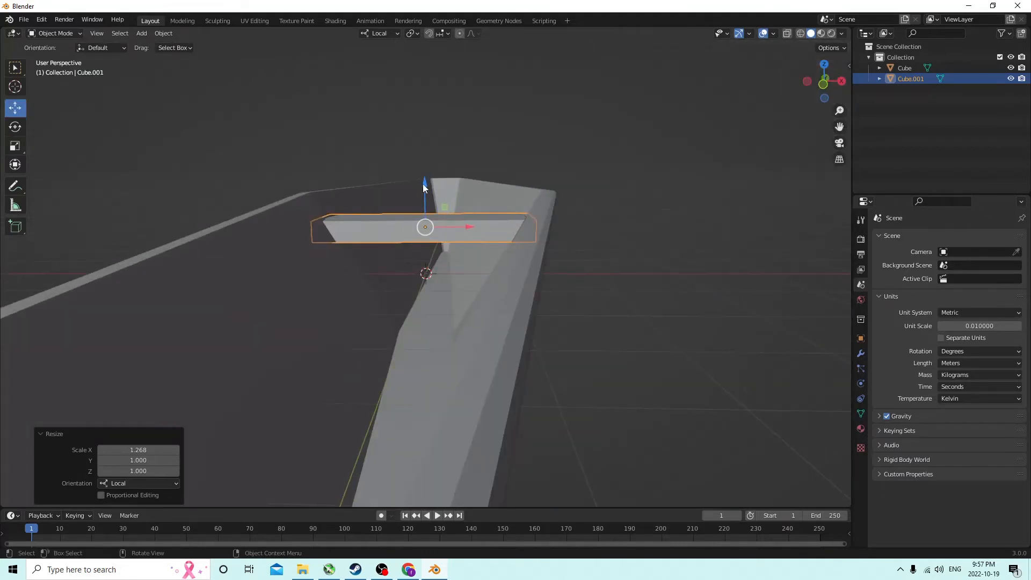
{"action": "left_click_drag", "start_coordinate": [423, 183], "coordinate": [418, 136]}
{"action": "scroll", "coordinate": [430, 129], "scroll_direction": "up", "scroll_amount": 5}
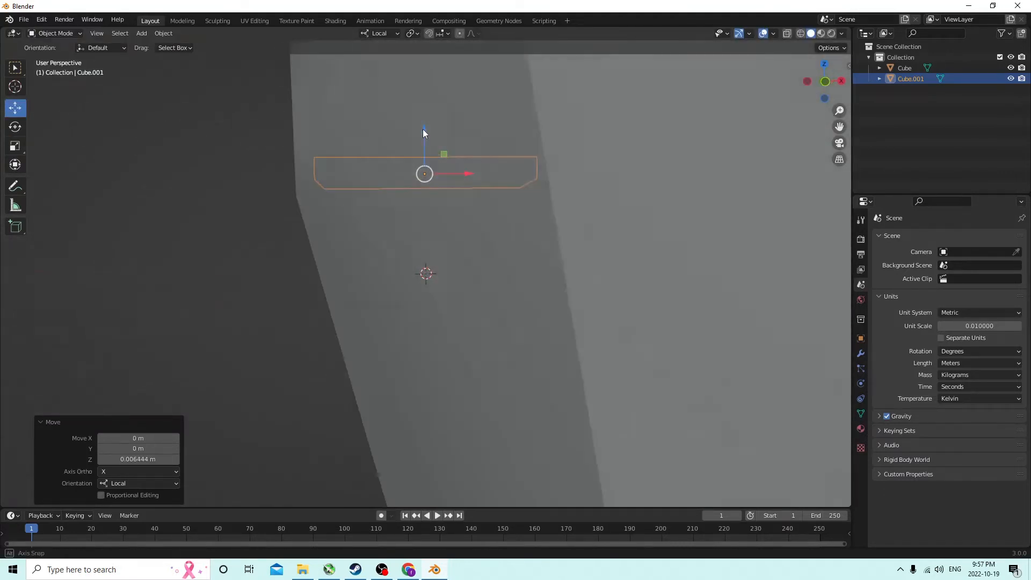
{"action": "scroll", "coordinate": [425, 131], "scroll_direction": "up", "scroll_amount": 3}
Step: Enter Edit Mode on the block with face selection and select its long side face nearest the view
{"action": "key", "text": "Tab"}
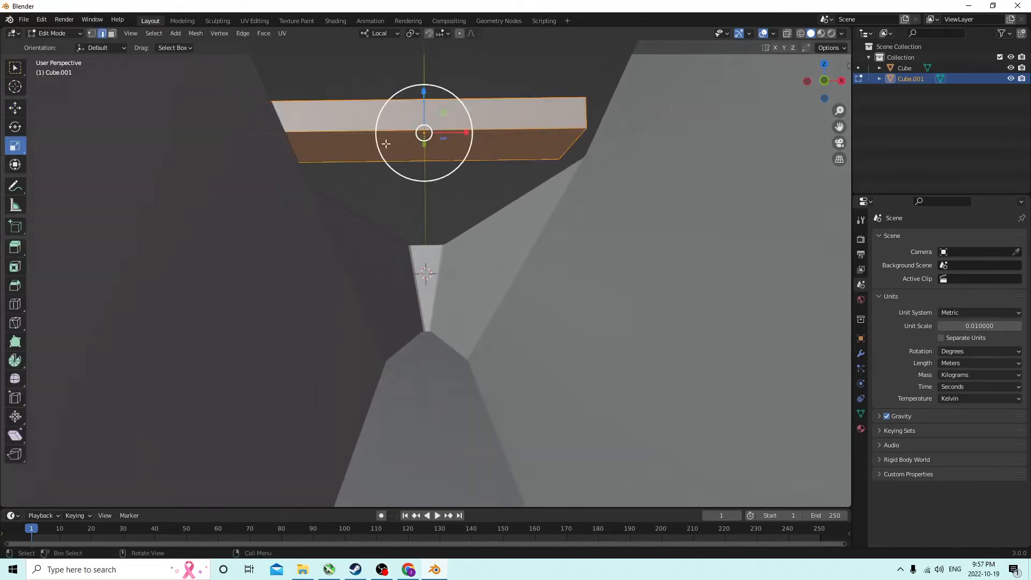
{"action": "left_click", "coordinate": [376, 144]}
{"action": "left_click", "coordinate": [112, 34]}
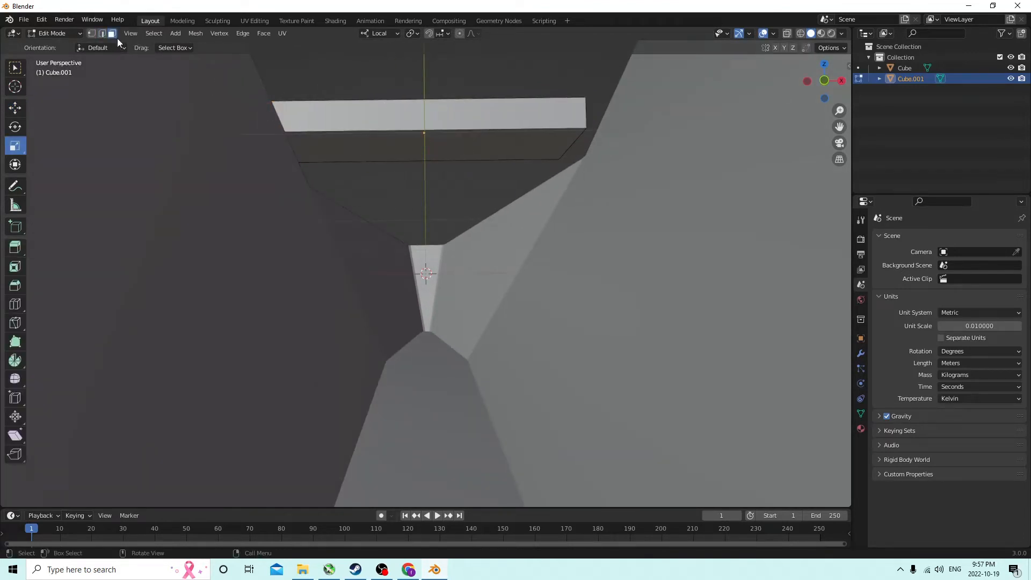
{"action": "left_click", "coordinate": [405, 116]}
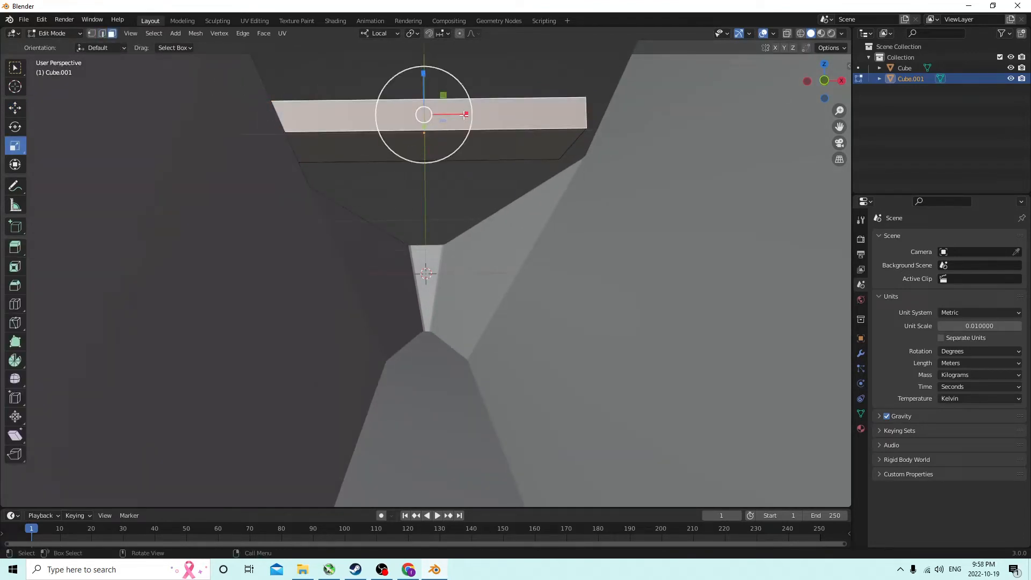
Step: Try narrowing the selected side face to about 0.914 along local X and undo the resize
{"action": "left_click_drag", "start_coordinate": [466, 115], "coordinate": [458, 115]}
{"action": "mouse_move", "coordinate": [458, 115]}
{"action": "middle_mouse_down"}
{"action": "mouse_move", "coordinate": [458, 159]}
{"action": "mouse_move", "coordinate": [449, 115]}
{"action": "mouse_move", "coordinate": [408, 129]}
{"action": "mouse_move", "coordinate": [447, 115]}
{"action": "middle_mouse_up"}
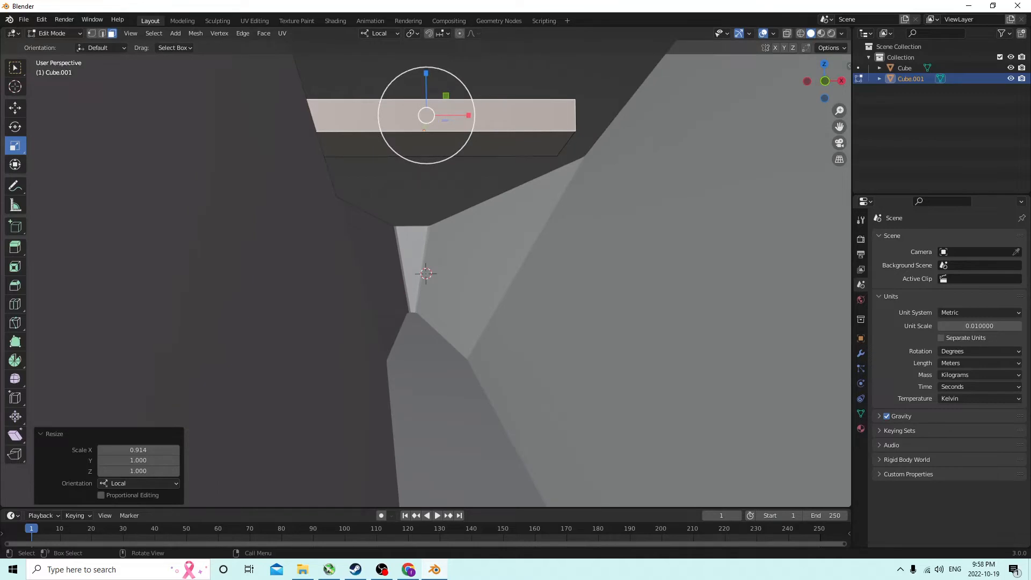
{"action": "left_click", "coordinate": [44, 21]}
{"action": "left_click", "coordinate": [69, 33]}
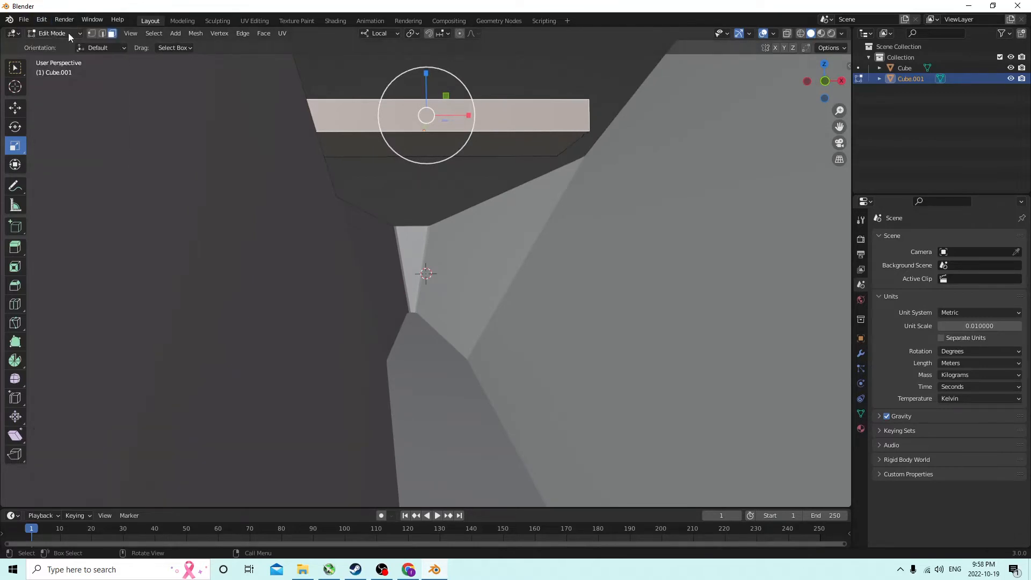
Step: Return to Object Mode and lower the crosswise block about 0.0057 m along local Z into the hollow bar
{"action": "middle_click_drag", "start_coordinate": [350, 114], "coordinate": [363, 152]}
{"action": "left_click_drag", "start_coordinate": [466, 146], "coordinate": [462, 148]}
{"action": "middle_click_drag", "start_coordinate": [462, 147], "coordinate": [443, 172]}
{"action": "key", "text": "Tab"}
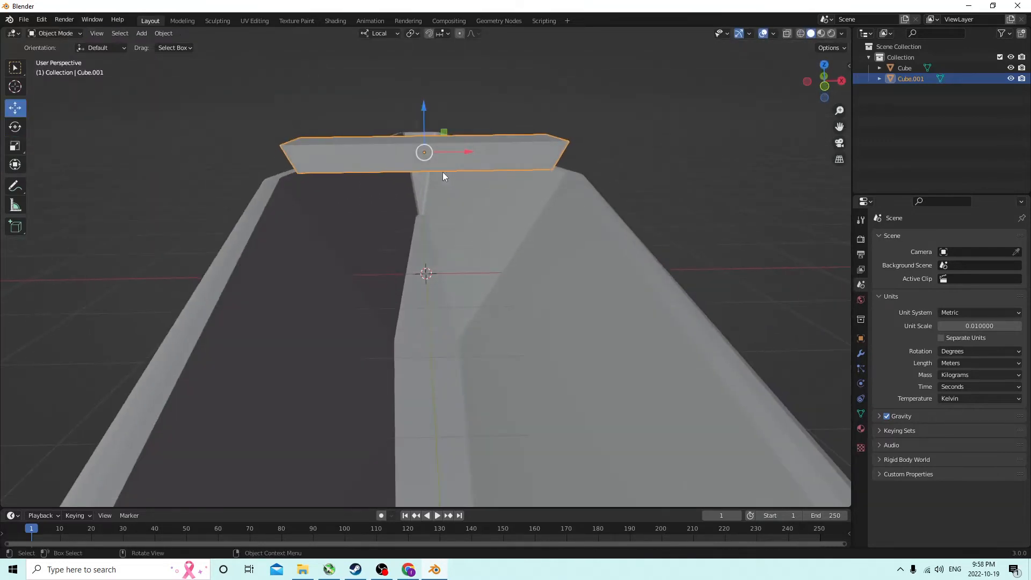
{"action": "left_click_drag", "start_coordinate": [421, 105], "coordinate": [424, 169]}
{"action": "middle_click_drag", "start_coordinate": [423, 170], "coordinate": [446, 240]}
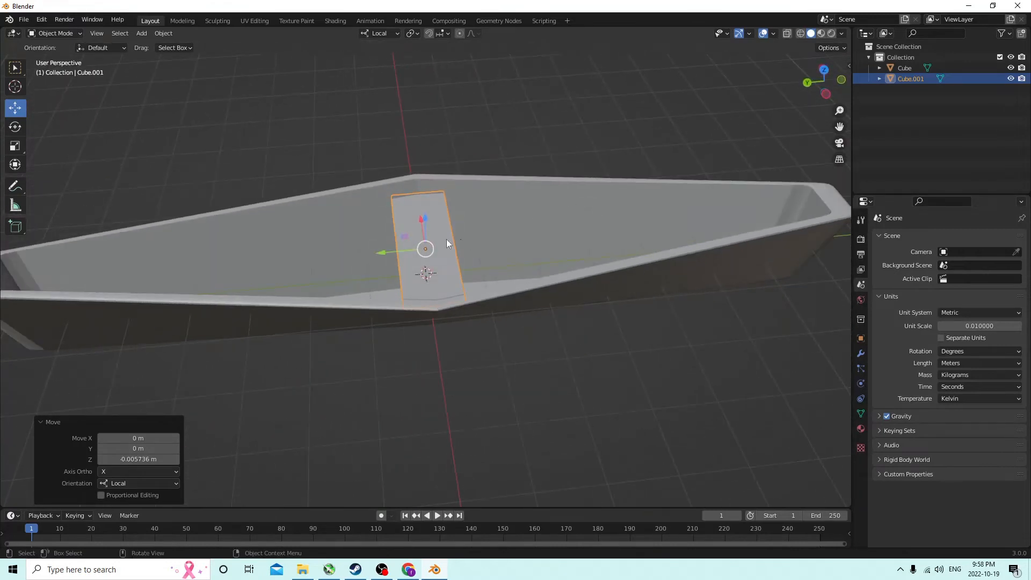
{"action": "mouse_move", "coordinate": [386, 252]}
{"action": "left_mouse_down"}
{"action": "mouse_move", "coordinate": [432, 247]}
{"action": "mouse_move", "coordinate": [390, 245]}
{"action": "left_mouse_up"}
{"action": "right_click", "coordinate": [390, 245]}
{"action": "middle_click_drag", "start_coordinate": [390, 245], "coordinate": [150, 204]}
{"action": "middle_click_drag", "start_coordinate": [293, 213], "coordinate": [345, 245]}
{"action": "key", "text": "Tab"}
{"action": "key", "text": "ctrl+r"}
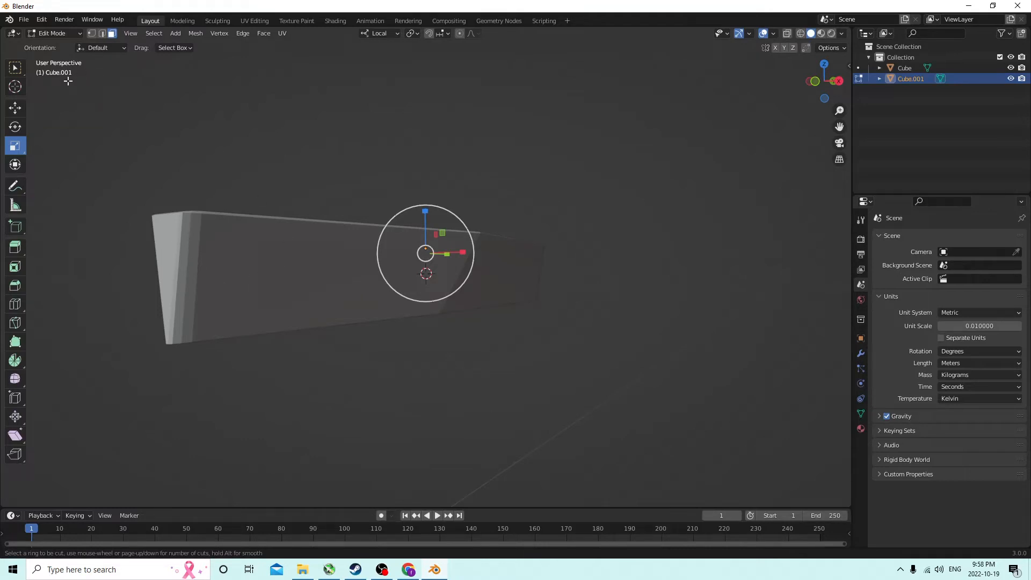
{"action": "key", "text": "Escape"}
{"action": "middle_click_drag", "start_coordinate": [382, 188], "coordinate": [340, 293]}
{"action": "key", "text": "Tab"}
Step: Select the hollow hull-like bar and enter Edit Mode on it
{"action": "left_click", "coordinate": [340, 293]}
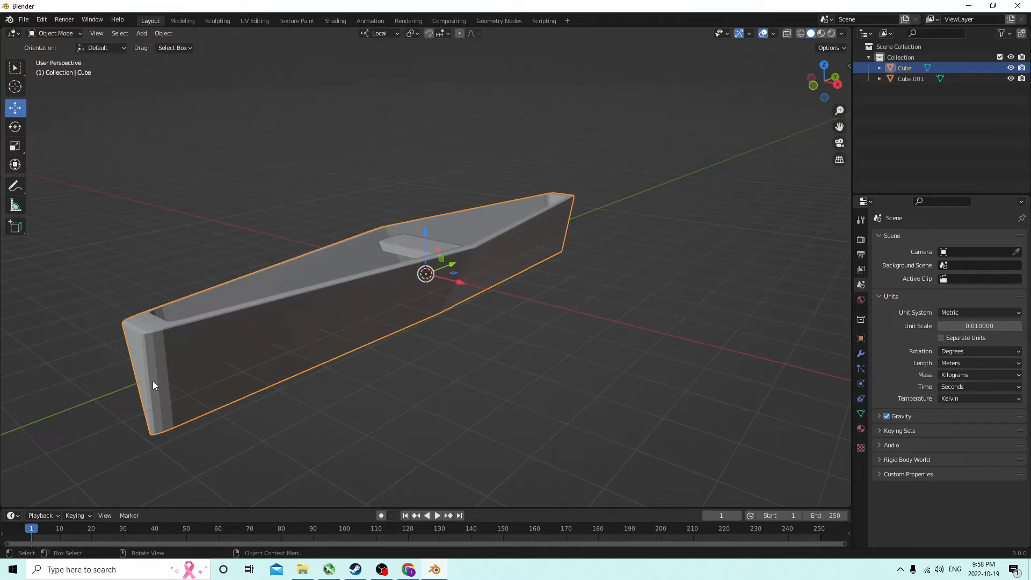
{"action": "middle_click_drag", "start_coordinate": [291, 359], "coordinate": [318, 322]}
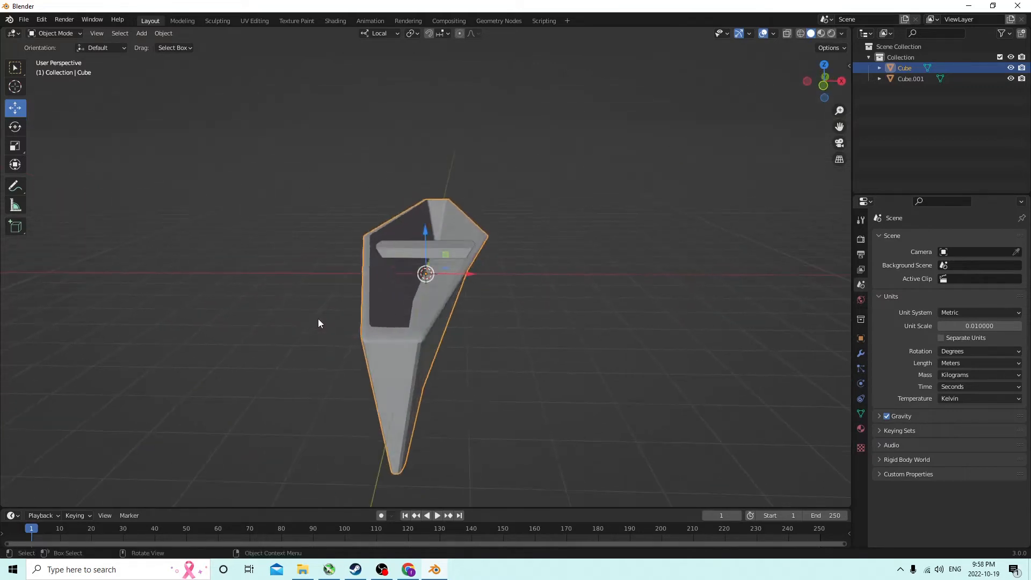
{"action": "key", "text": "Tab"}
Step: Try a single centred lengthwise loop cut around the bar's outer sides and undo it
{"action": "key", "text": "ctrl+r"}
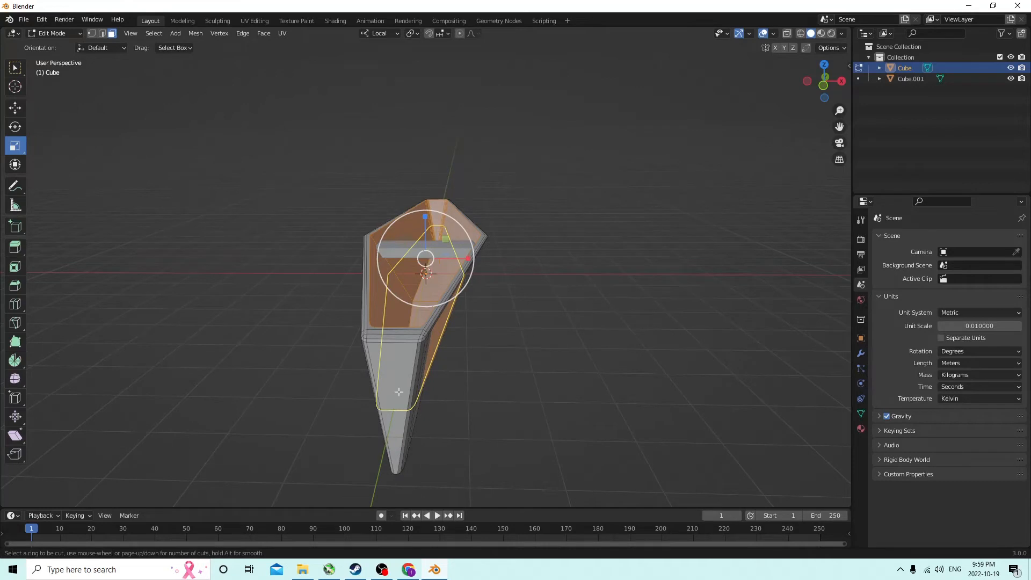
{"action": "left_click", "coordinate": [399, 392]}
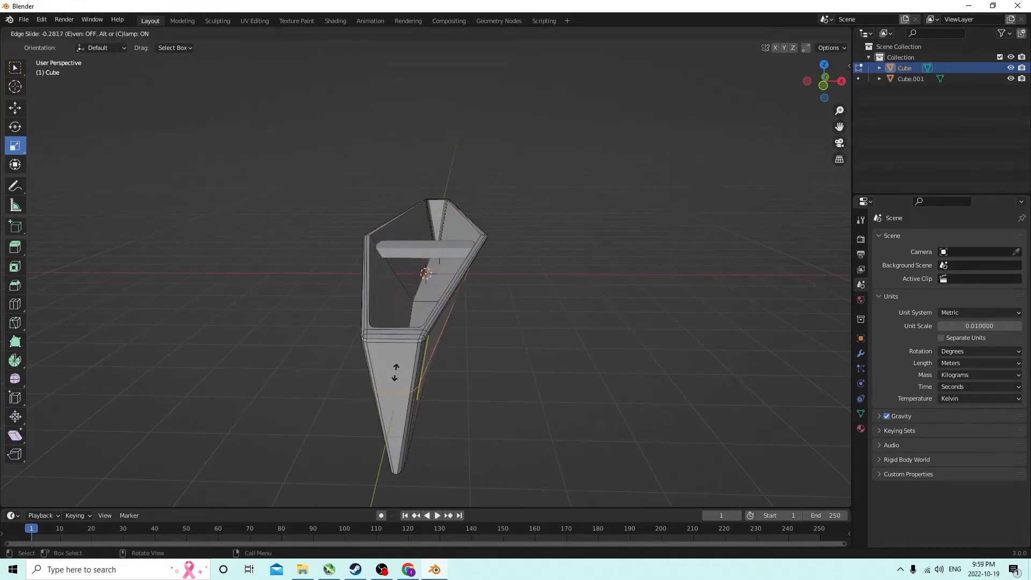
{"action": "right_click", "coordinate": [395, 372]}
{"action": "middle_click_drag", "start_coordinate": [400, 342], "coordinate": [369, 310]}
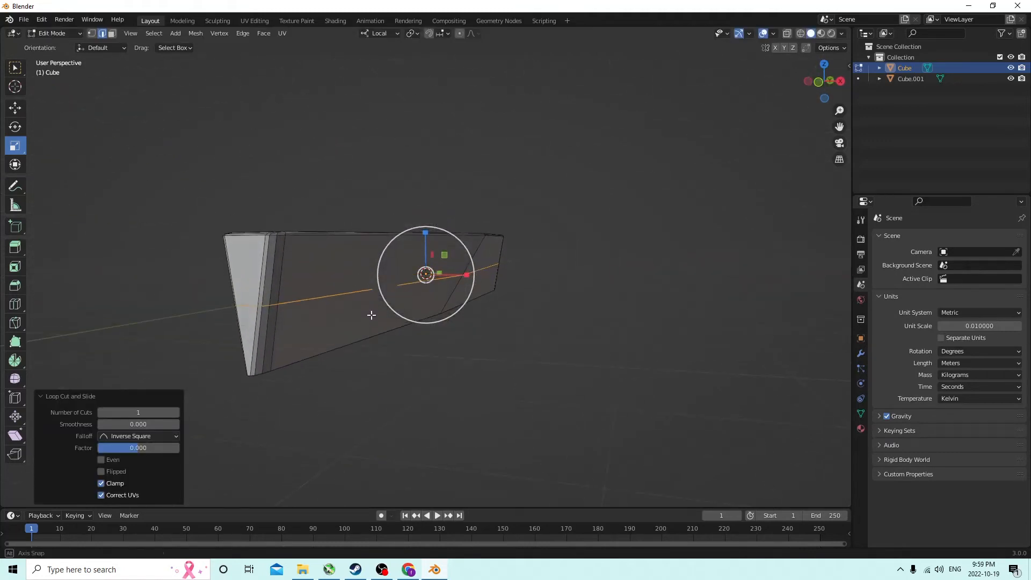
{"action": "left_click", "coordinate": [43, 20]}
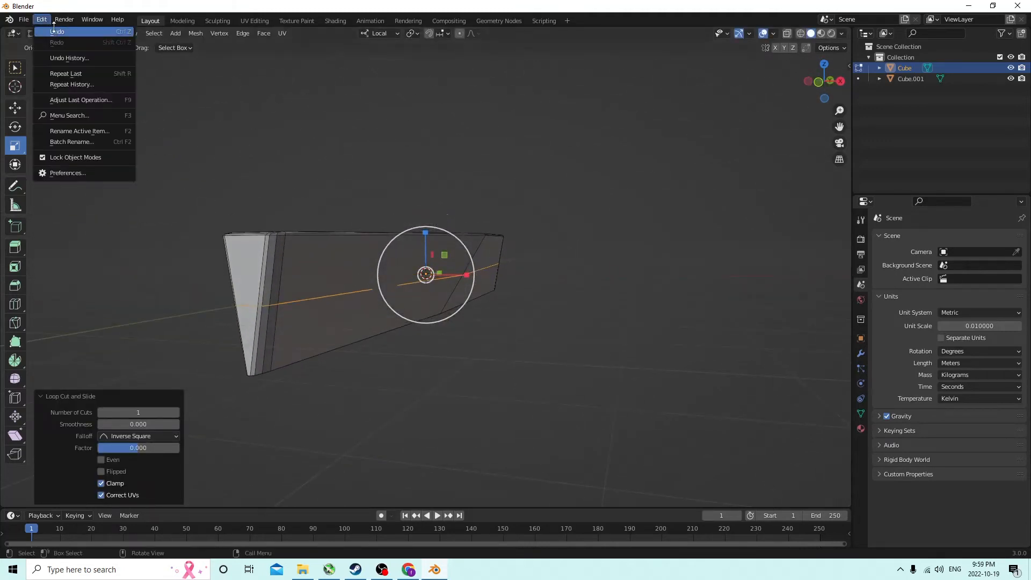
{"action": "left_click", "coordinate": [55, 30]}
{"action": "left_click", "coordinate": [489, 326]}
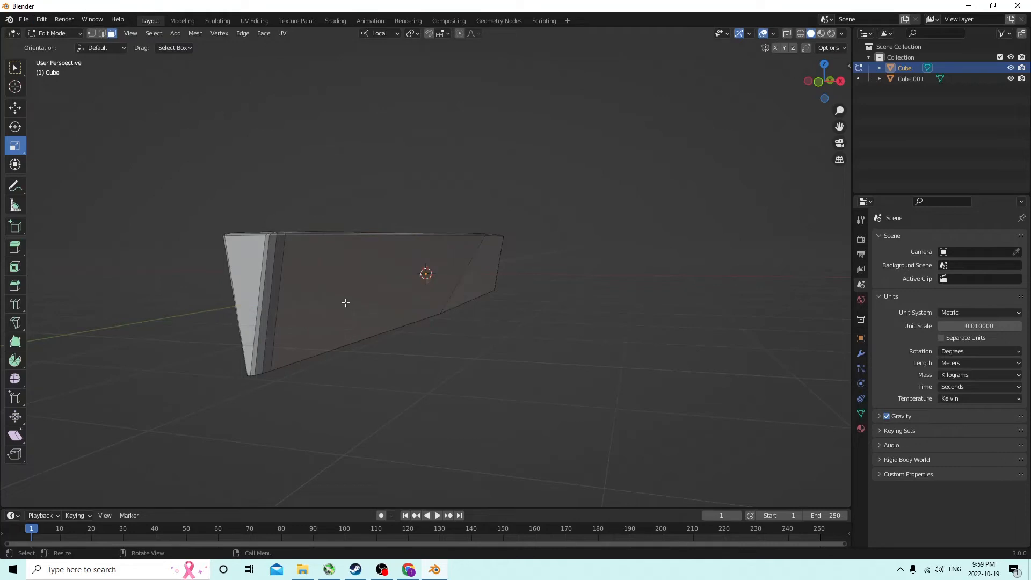
Step: Add three lengthwise loop cuts around the bar's outer sides, slid by a factor of about 0.115, and deselect them
{"action": "key", "text": "ctrl+r"}
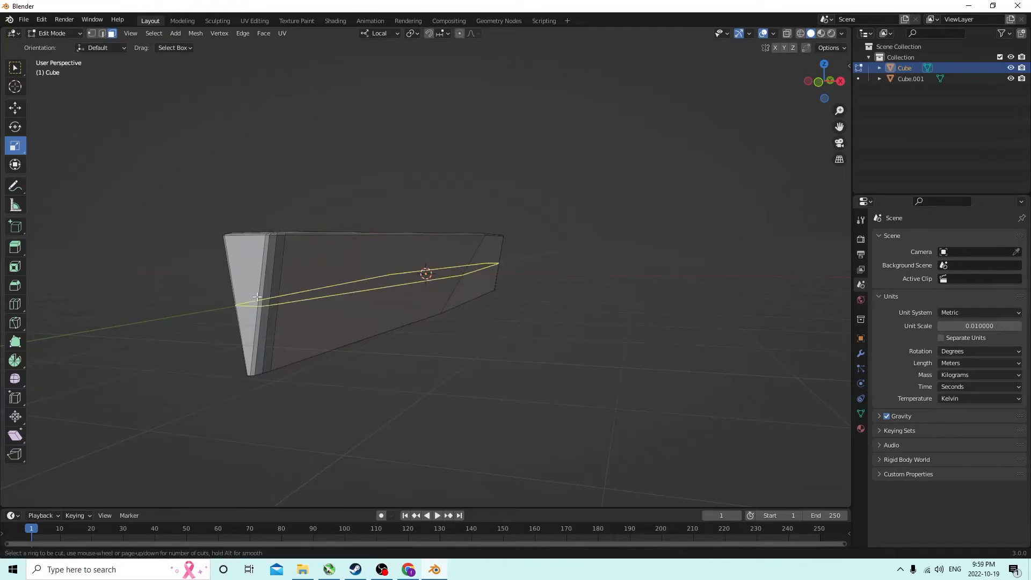
{"action": "scroll", "coordinate": [257, 298], "scroll_direction": "up", "scroll_amount": 1}
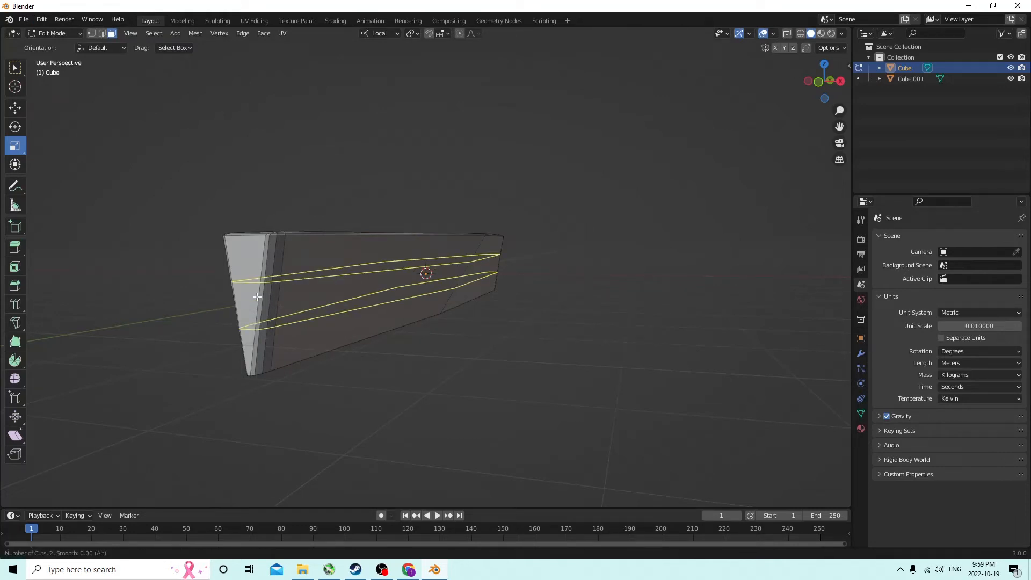
{"action": "scroll", "coordinate": [258, 297], "scroll_direction": "up", "scroll_amount": 1}
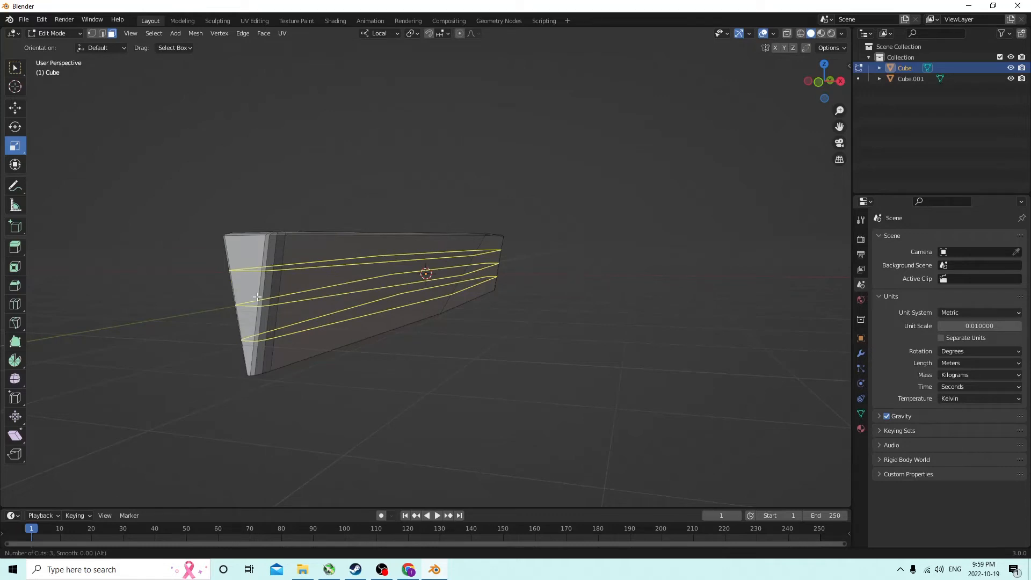
{"action": "left_click", "coordinate": [257, 297]}
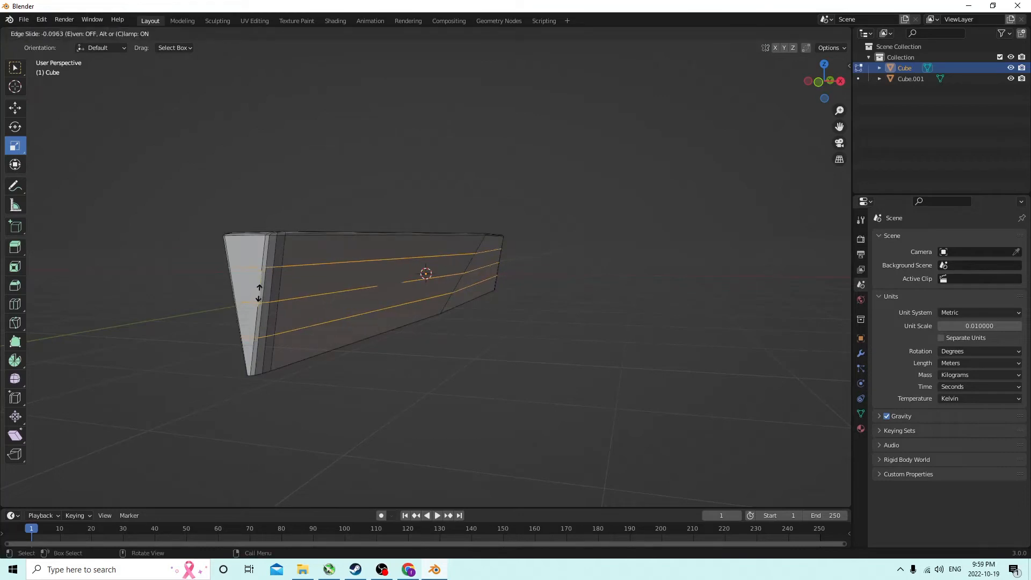
{"action": "left_click", "coordinate": [258, 302]}
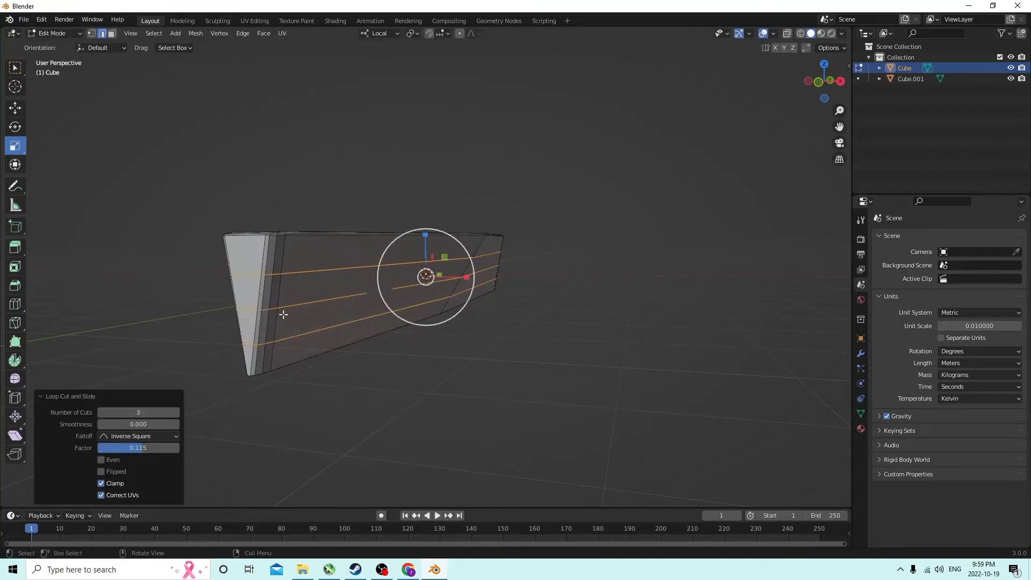
{"action": "left_click", "coordinate": [673, 330]}
{"action": "mouse_move", "coordinate": [559, 320]}
{"action": "middle_mouse_down"}
{"action": "mouse_move", "coordinate": [490, 313]}
{"action": "mouse_move", "coordinate": [619, 338]}
{"action": "mouse_move", "coordinate": [637, 363]}
{"action": "mouse_move", "coordinate": [553, 317]}
{"action": "middle_mouse_up"}
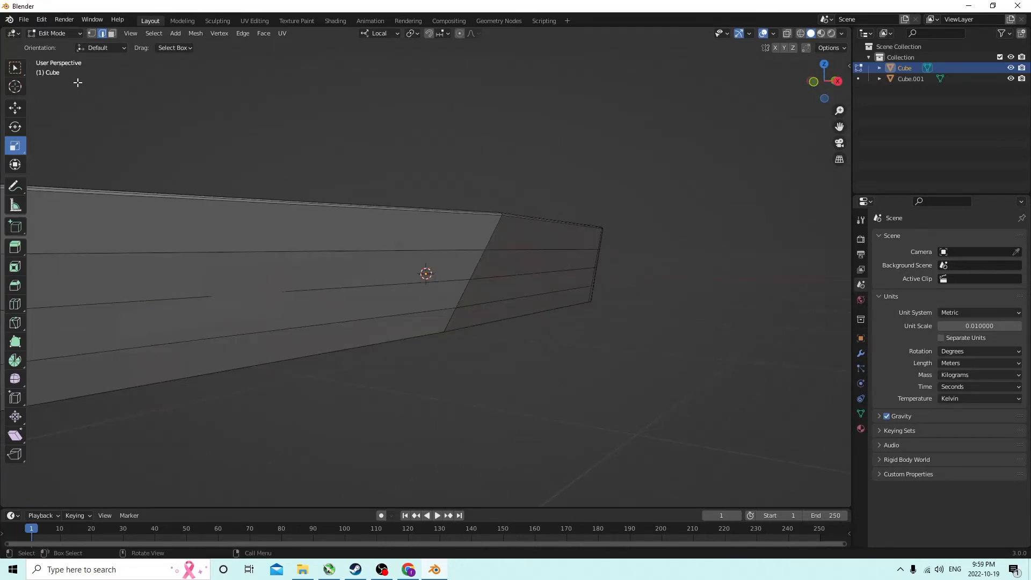
Step: Switch to vertex selection, try selecting vertices along the middle cut on the bar's side, and undo the selection
{"action": "left_click", "coordinate": [92, 33]}
{"action": "middle_click_drag", "start_coordinate": [217, 261], "coordinate": [251, 268]}
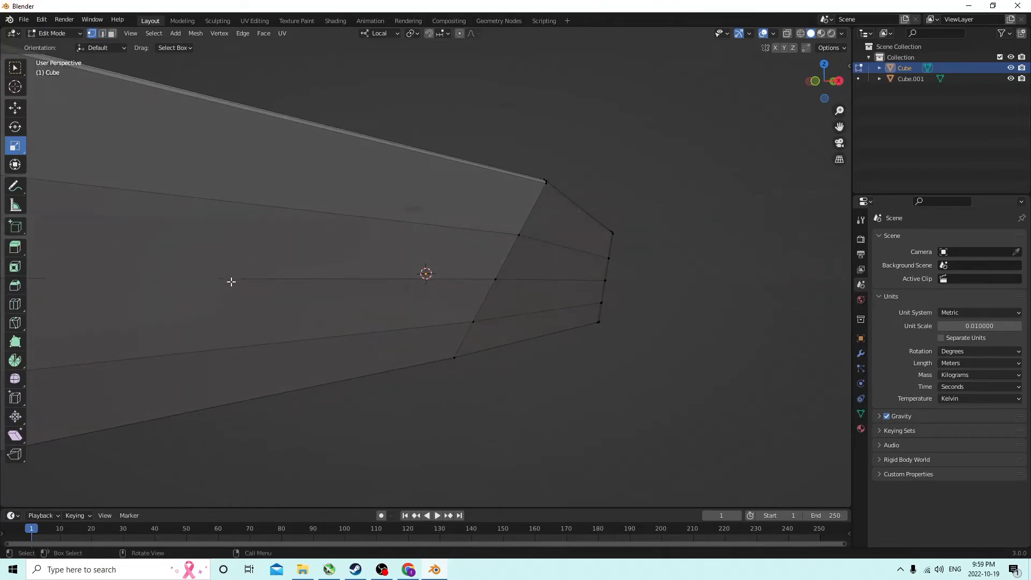
{"action": "mouse_move", "coordinate": [223, 280]}
{"action": "middle_mouse_down"}
{"action": "mouse_move", "coordinate": [188, 272]}
{"action": "mouse_move", "coordinate": [206, 285]}
{"action": "middle_mouse_up"}
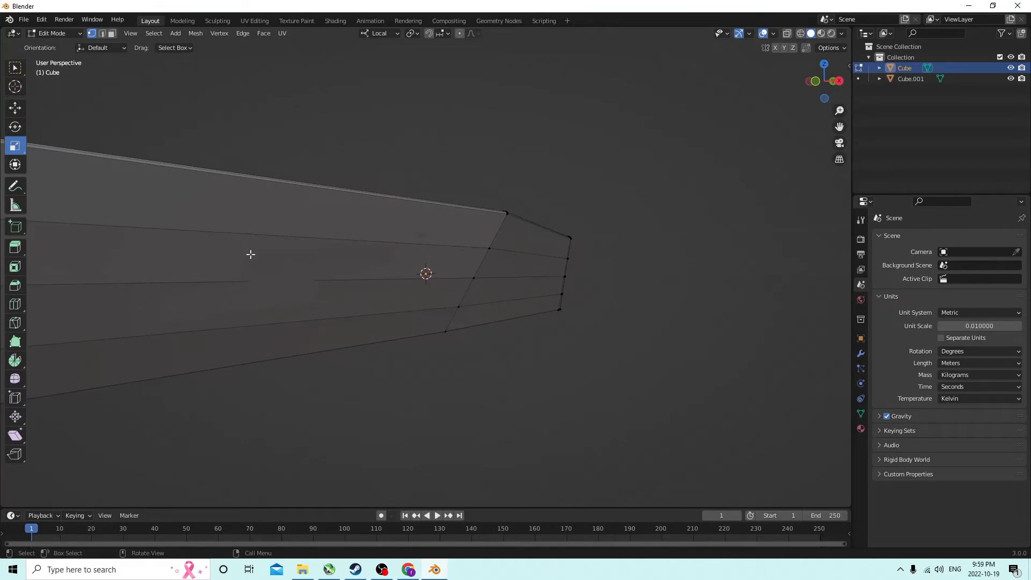
{"action": "key", "text": "Tab"}
{"action": "key", "text": "Tab"}
{"action": "middle_click_drag", "start_coordinate": [250, 254], "coordinate": [79, 274]}
{"action": "middle_click_drag", "start_coordinate": [163, 258], "coordinate": [36, 277]}
{"action": "left_click", "coordinate": [414, 290], "text": "shift"}
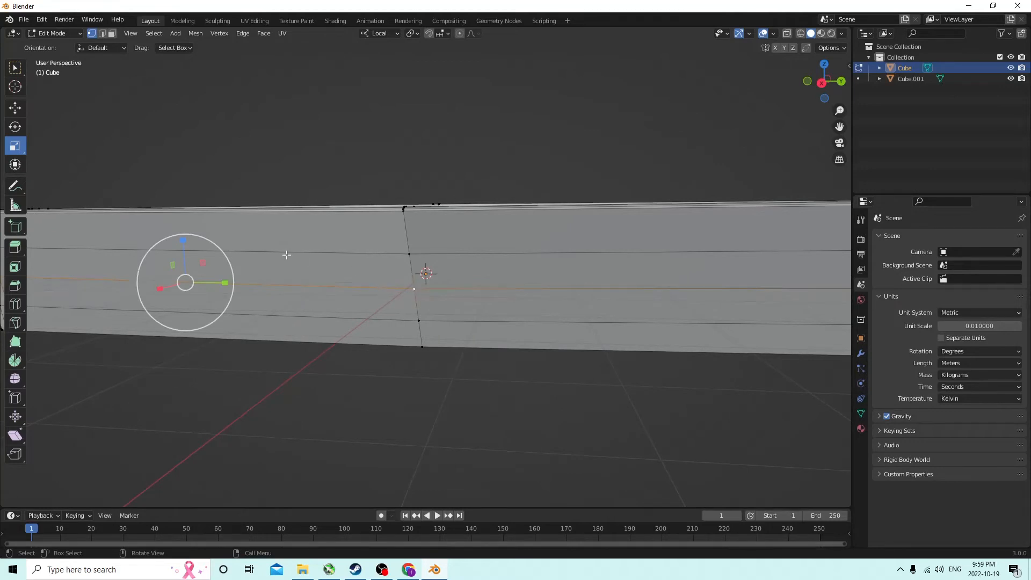
{"action": "middle_click_drag", "start_coordinate": [286, 254], "coordinate": [365, 243]}
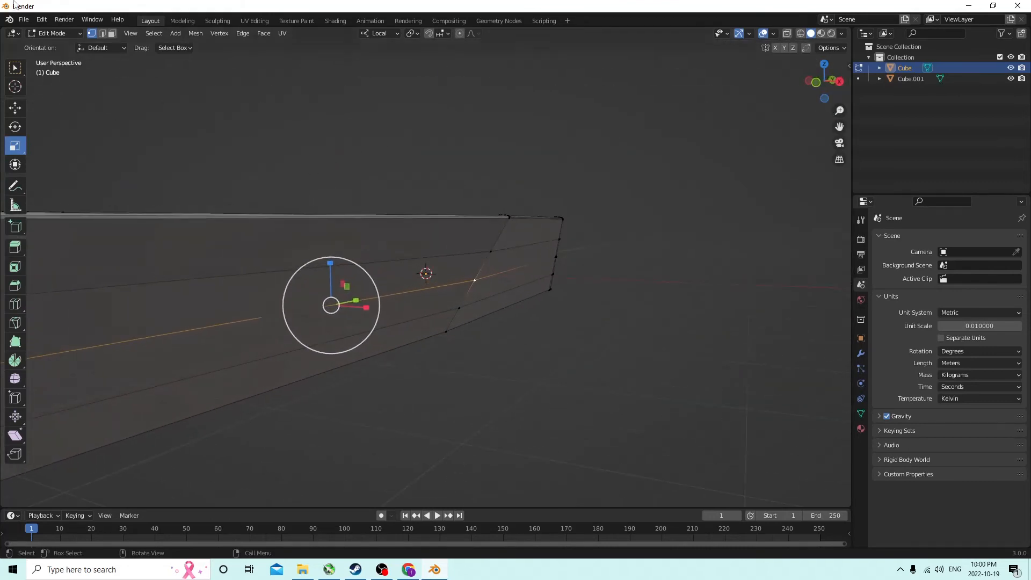
{"action": "left_click", "coordinate": [52, 19]}
{"action": "left_click", "coordinate": [51, 20]}
{"action": "left_click", "coordinate": [51, 19]}
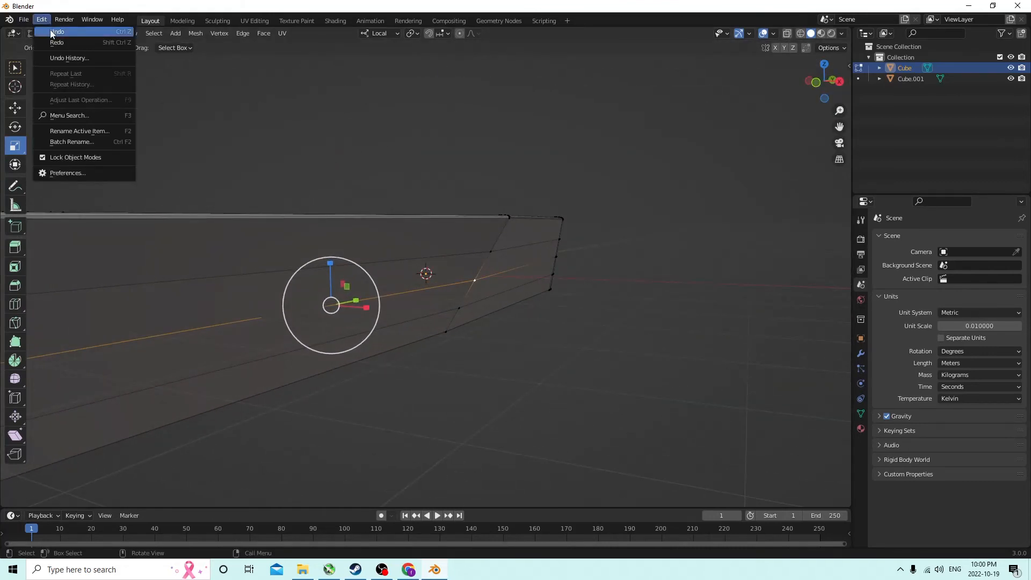
{"action": "left_click", "coordinate": [52, 32]}
{"action": "left_click", "coordinate": [319, 134]}
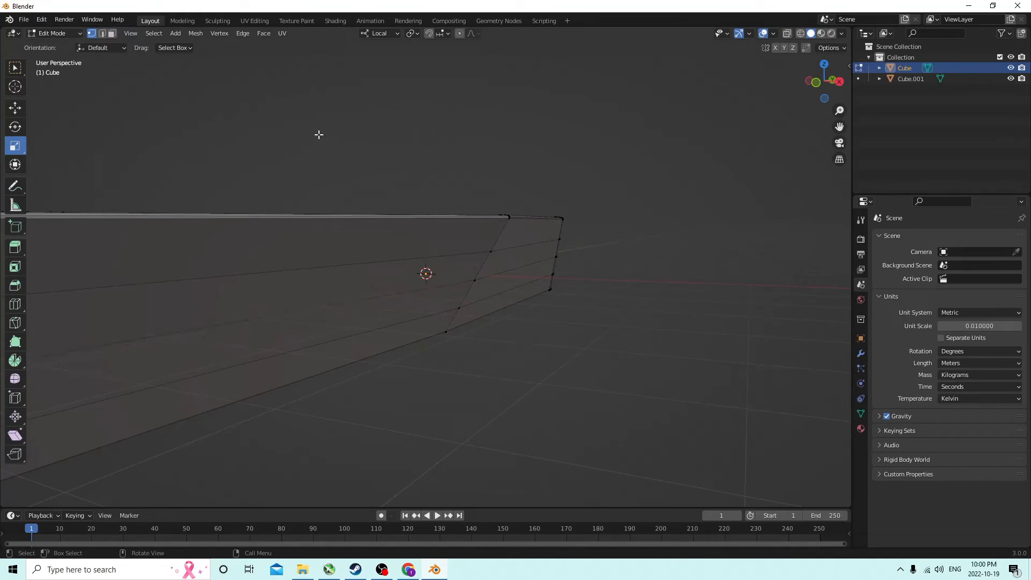
Step: Return to Object Mode and display the model in Material Preview shading
{"action": "mouse_move", "coordinate": [243, 125]}
{"action": "middle_mouse_down"}
{"action": "mouse_move", "coordinate": [221, 123]}
{"action": "mouse_move", "coordinate": [244, 123]}
{"action": "middle_mouse_up"}
{"action": "scroll", "coordinate": [221, 123], "scroll_direction": "down", "scroll_amount": 1}
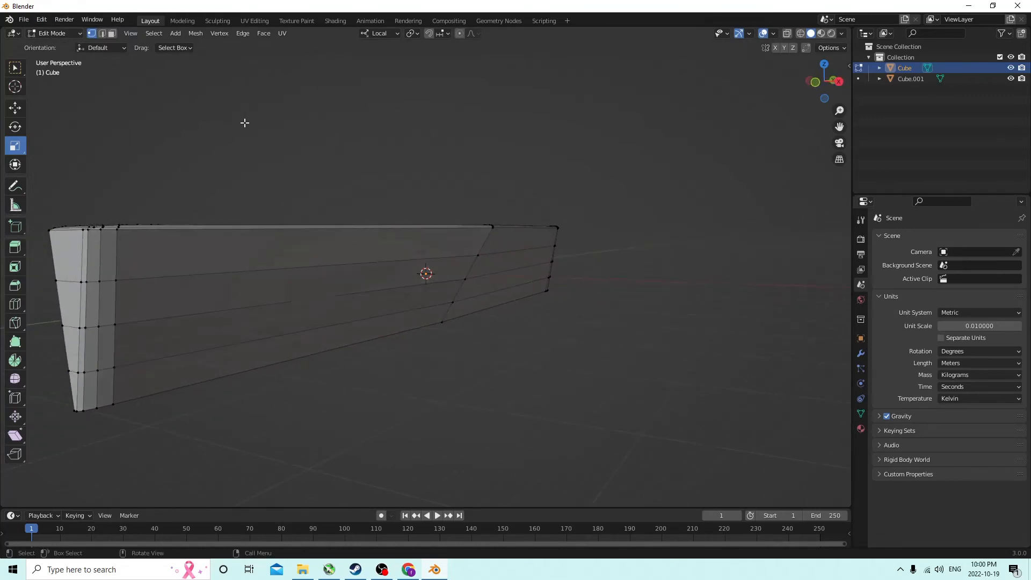
{"action": "middle_click_drag", "start_coordinate": [268, 305], "coordinate": [278, 293]}
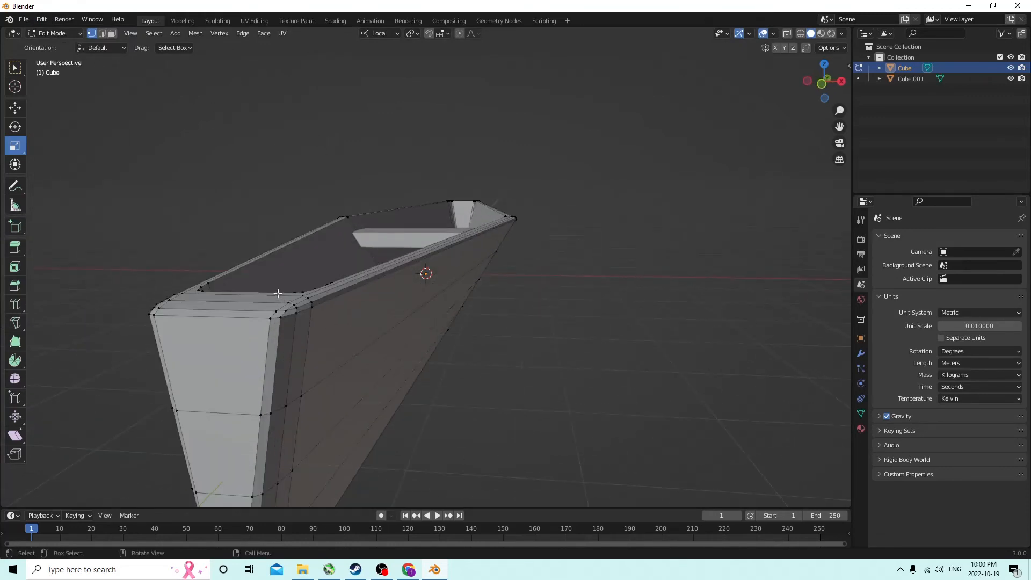
{"action": "middle_click_drag", "start_coordinate": [357, 346], "coordinate": [625, 85]}
{"action": "key", "text": "Tab"}
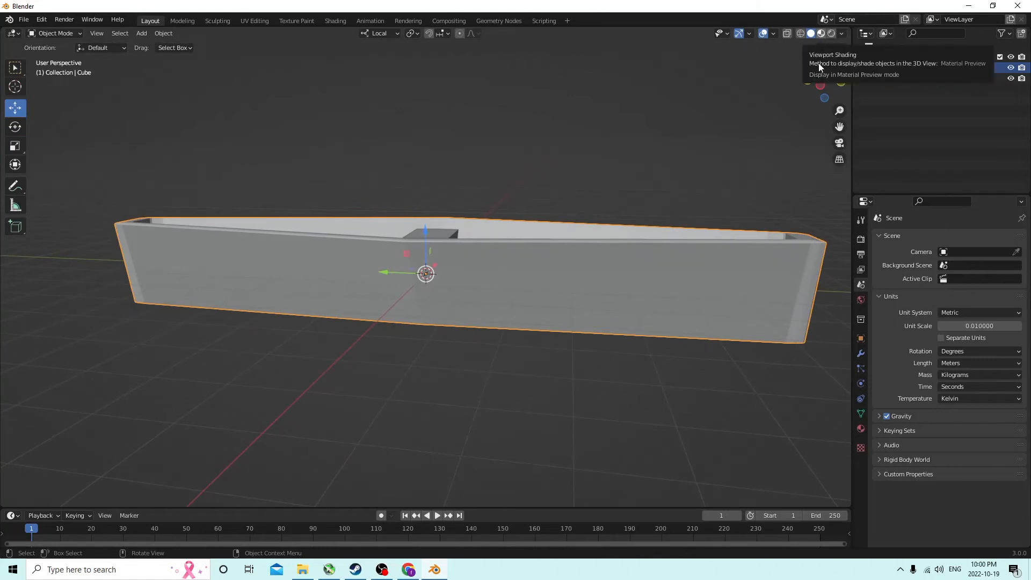
{"action": "left_click", "coordinate": [821, 34]}
{"action": "middle_click_drag", "start_coordinate": [731, 79], "coordinate": [557, 78]}
{"action": "middle_click_drag", "start_coordinate": [751, 216], "coordinate": [803, 257]}
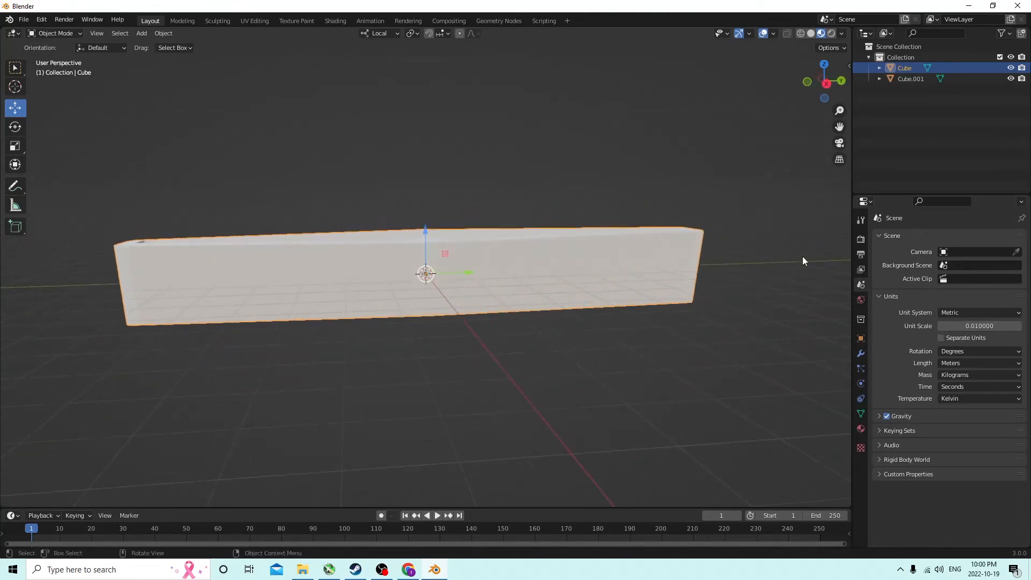
Step: Set the base color of the bar's material to orange
{"action": "left_click", "coordinate": [861, 429]}
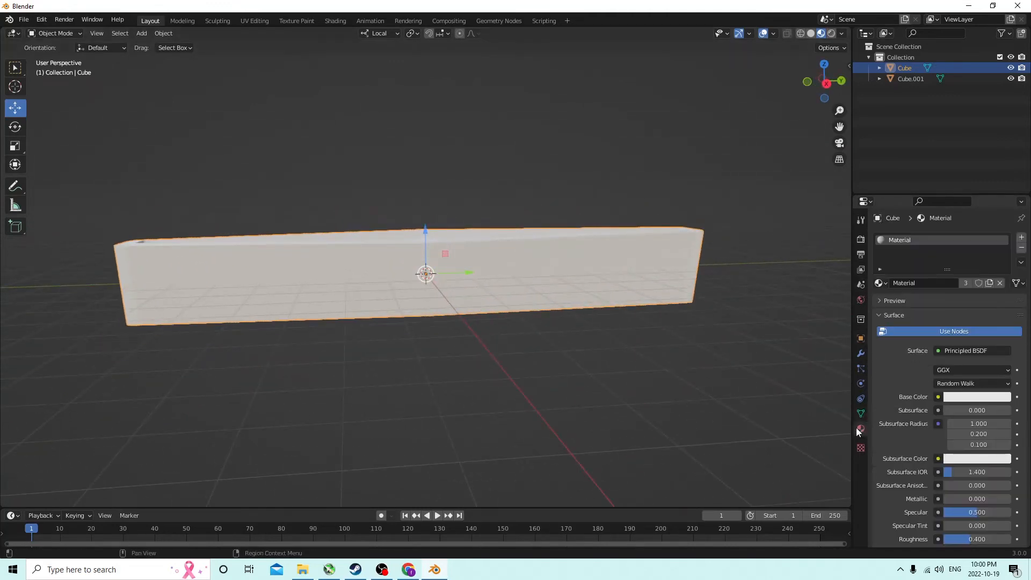
{"action": "left_click", "coordinate": [987, 399]}
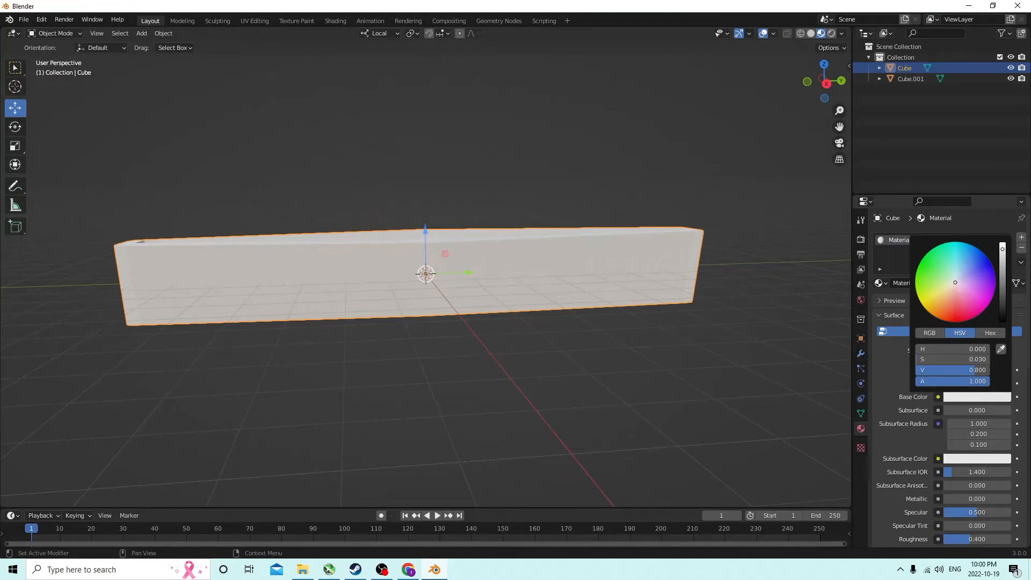
{"action": "mouse_move", "coordinate": [959, 283]}
{"action": "left_mouse_down"}
{"action": "mouse_move", "coordinate": [947, 317]}
{"action": "mouse_move", "coordinate": [934, 312]}
{"action": "left_mouse_up"}
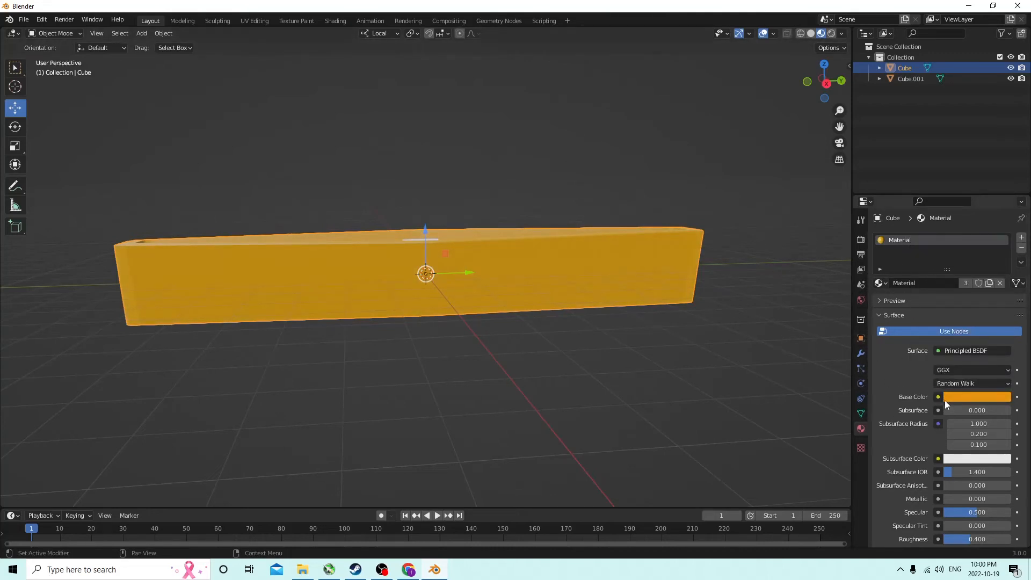
{"action": "key", "text": "Tab"}
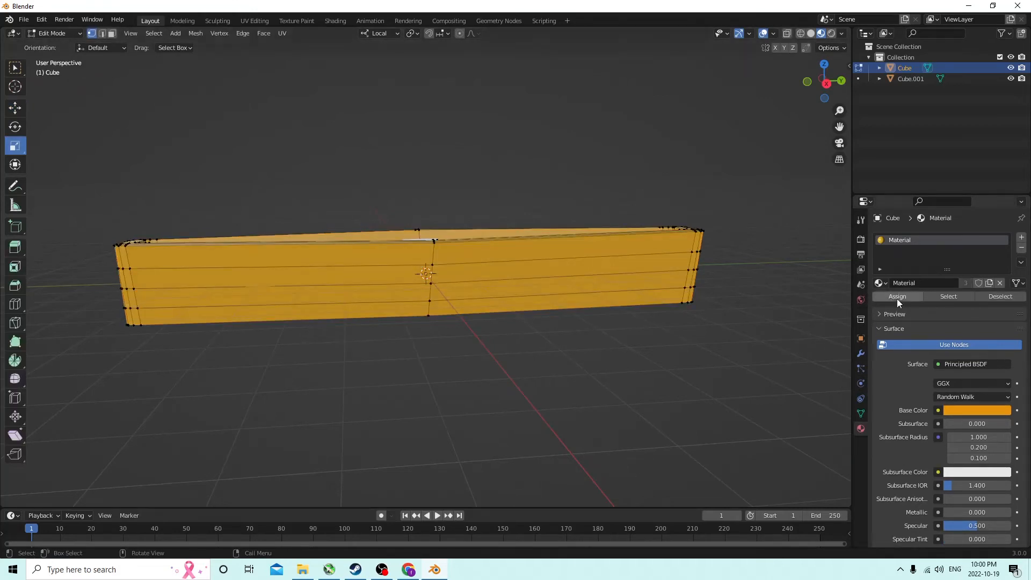
{"action": "middle_click_drag", "start_coordinate": [242, 134], "coordinate": [717, 272]}
{"action": "key", "text": "Tab"}
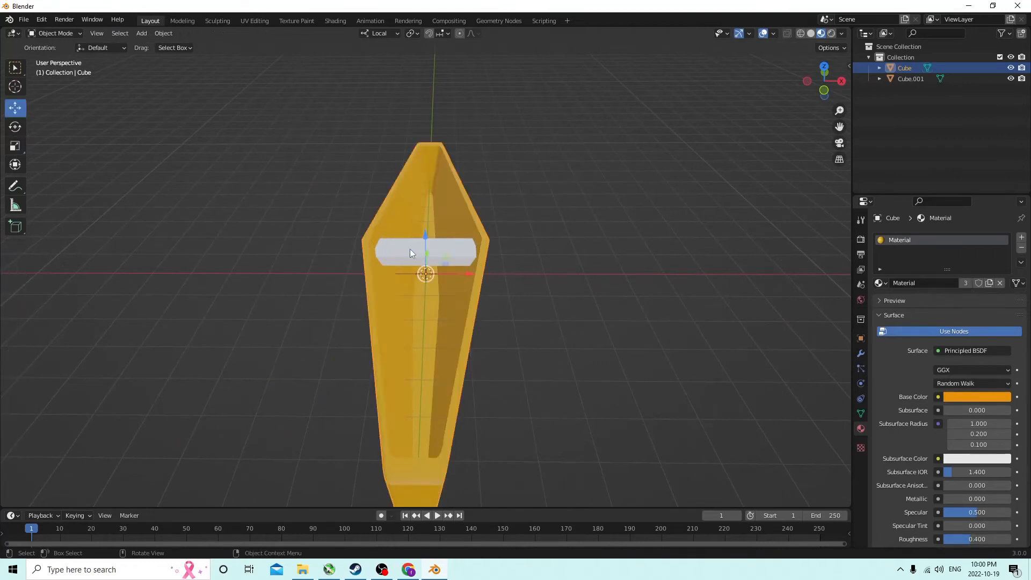
Step: Join the crosswise block into the orange hollow bar as a single object
{"action": "left_click", "coordinate": [413, 250]}
{"action": "left_click", "coordinate": [471, 285], "text": "shift"}
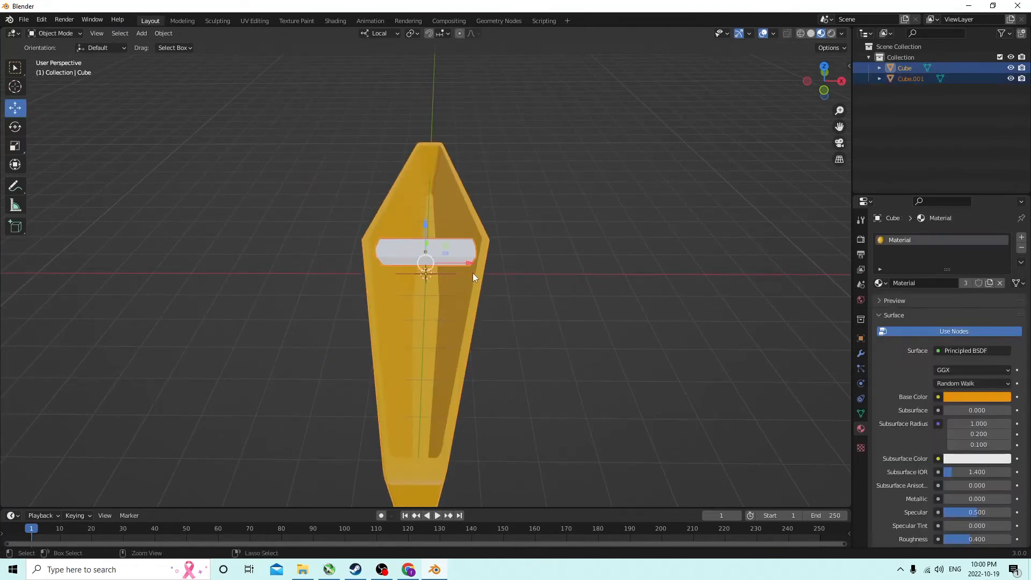
{"action": "key", "text": "ctrl+j"}
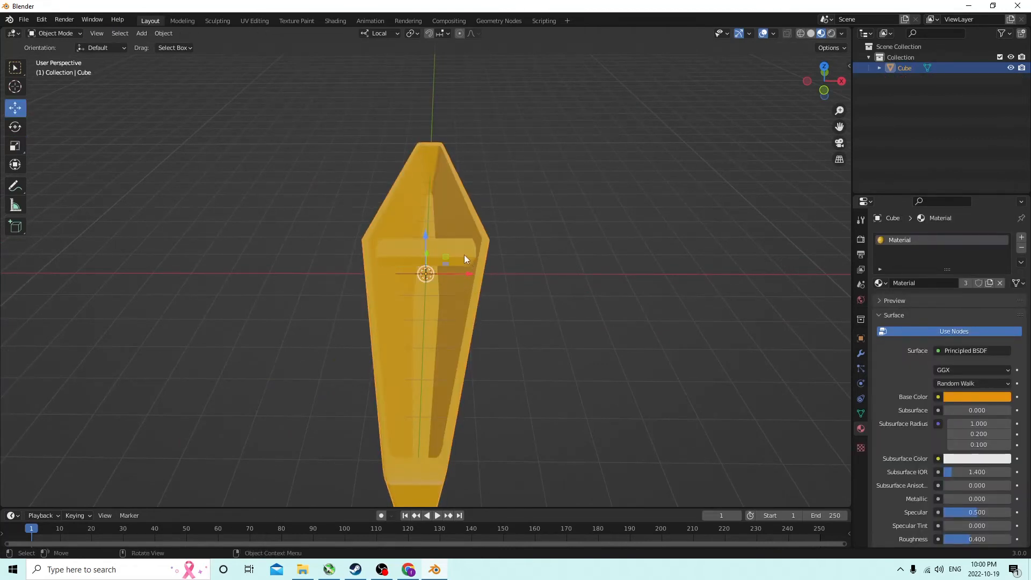
{"action": "middle_click_drag", "start_coordinate": [464, 254], "coordinate": [585, 247]}
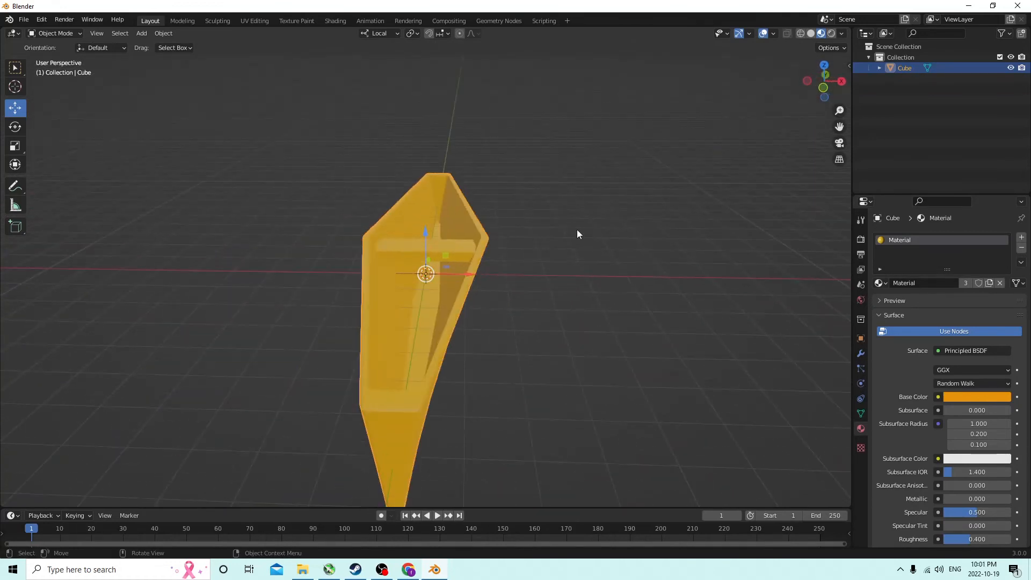
{"action": "middle_click_drag", "start_coordinate": [494, 234], "coordinate": [458, 234]}
Step: Enter Edit Mode on the joined object with face selection and select the long inner wall face on the positive X side
{"action": "scroll", "coordinate": [395, 215], "scroll_direction": "up", "scroll_amount": 2}
{"action": "scroll", "coordinate": [376, 236], "scroll_direction": "down", "scroll_amount": 4}
{"action": "middle_click_drag", "start_coordinate": [352, 241], "coordinate": [467, 293]}
{"action": "left_click", "coordinate": [479, 277]}
{"action": "key", "text": "Tab"}
{"action": "left_click", "coordinate": [469, 296]}
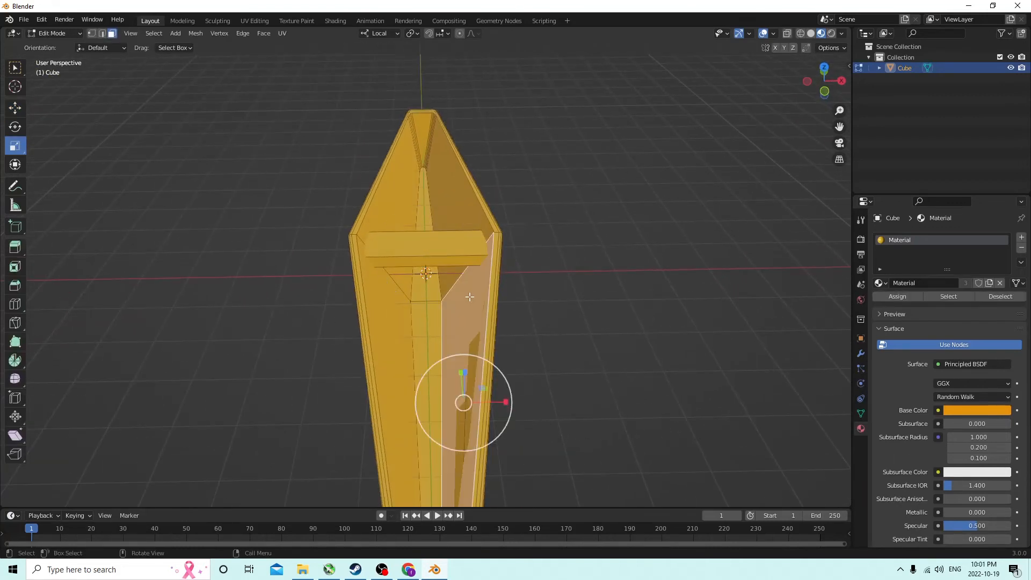
Step: Extend the face selection to the remaining inner faces of the hull, covering the floor, side walls and end faces
{"action": "left_click", "coordinate": [420, 331], "text": "shift"}
{"action": "left_click", "coordinate": [396, 329], "text": "shift"}
{"action": "left_click", "coordinate": [401, 208], "text": "shift"}
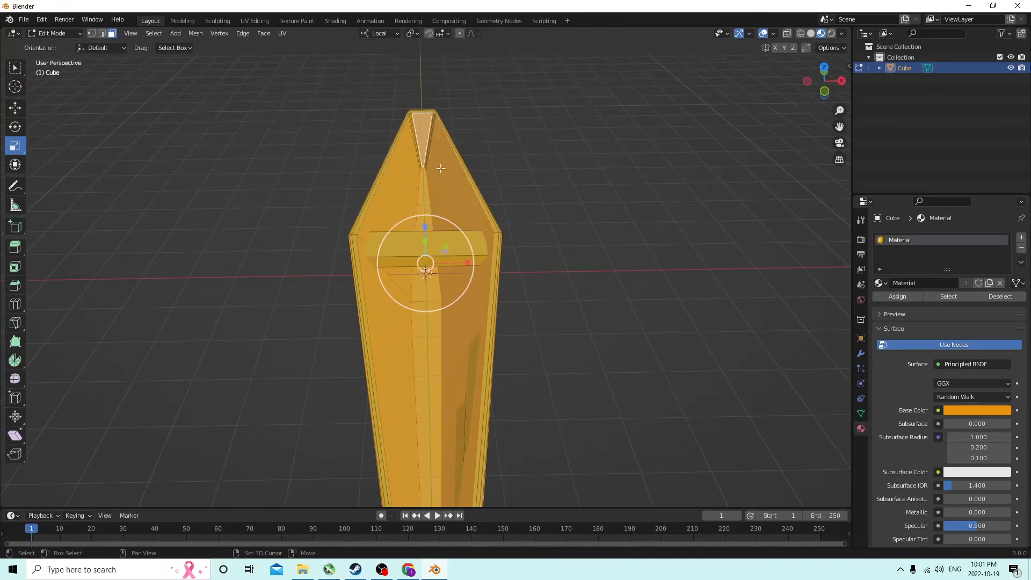
{"action": "middle_click_drag", "start_coordinate": [441, 168], "coordinate": [304, 164]}
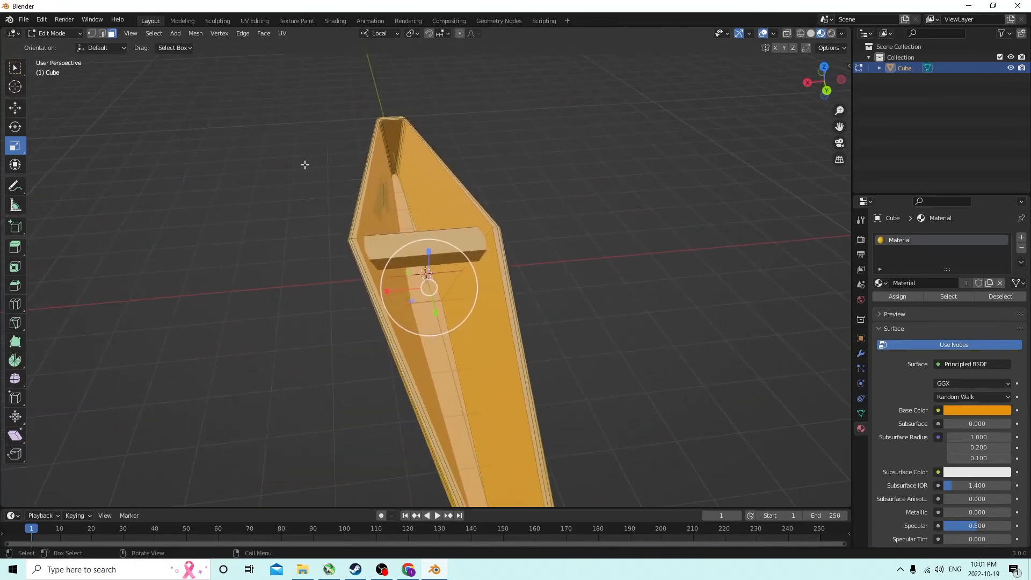
{"action": "left_click", "coordinate": [393, 139], "text": "ctrl"}
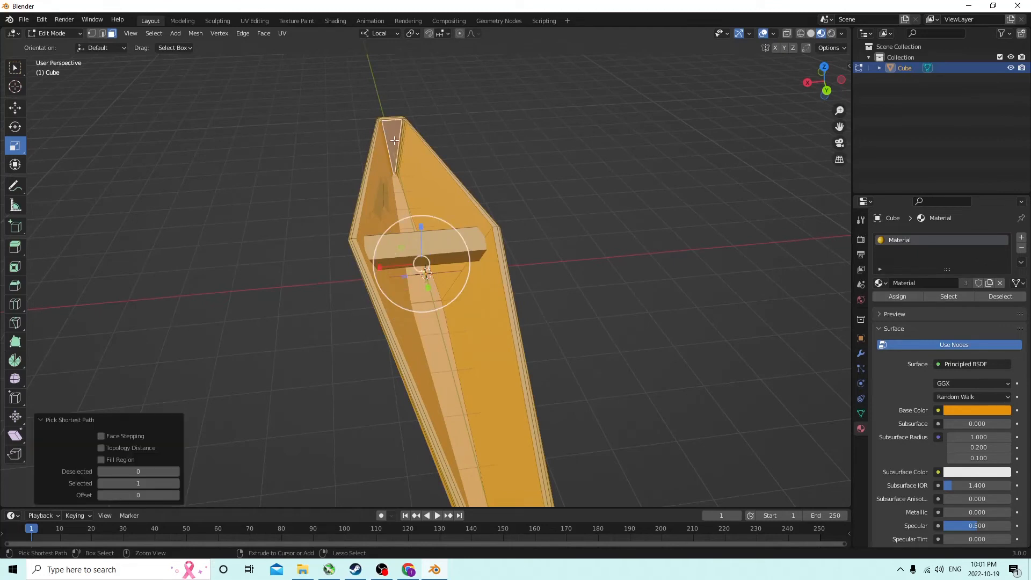
{"action": "left_click", "coordinate": [402, 159], "text": "ctrl"}
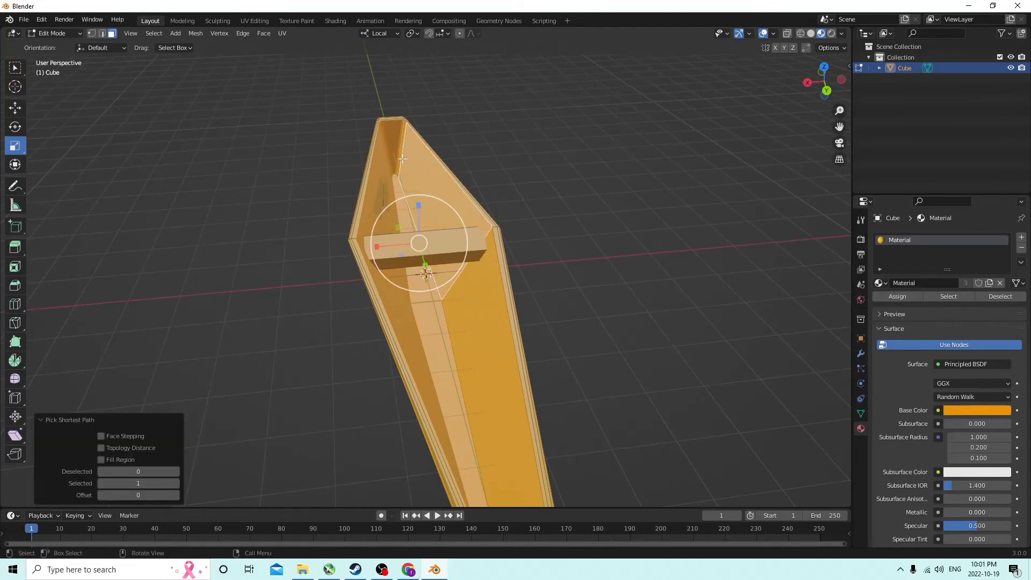
{"action": "middle_click_drag", "start_coordinate": [424, 178], "coordinate": [548, 200]}
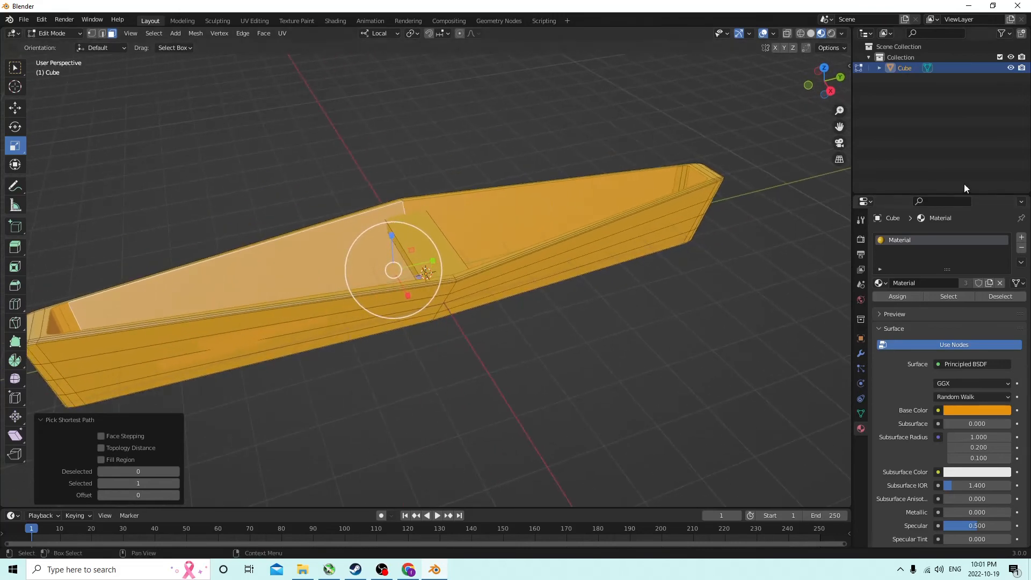
Step: Add a second material with a deep reddish-orange base color and assign it to the selected inner hull faces
{"action": "left_click", "coordinate": [1021, 238]}
{"action": "left_click", "coordinate": [939, 304]}
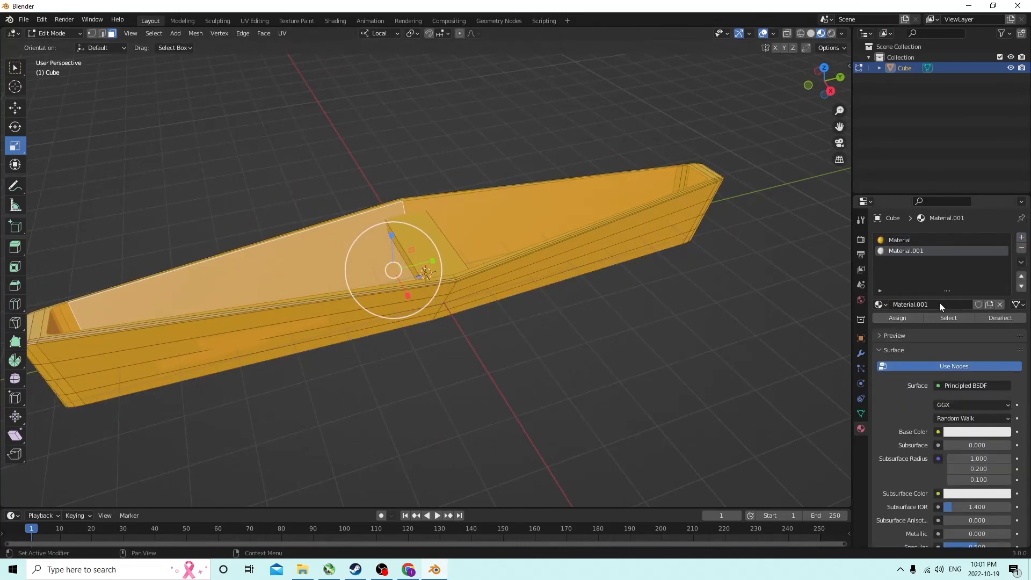
{"action": "left_click", "coordinate": [977, 433]}
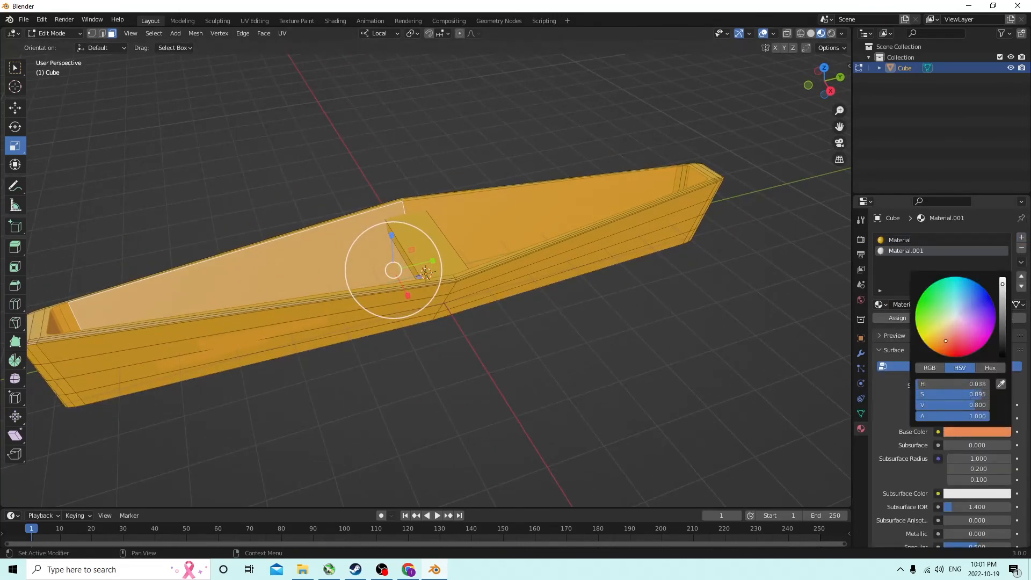
{"action": "left_click", "coordinate": [897, 318]}
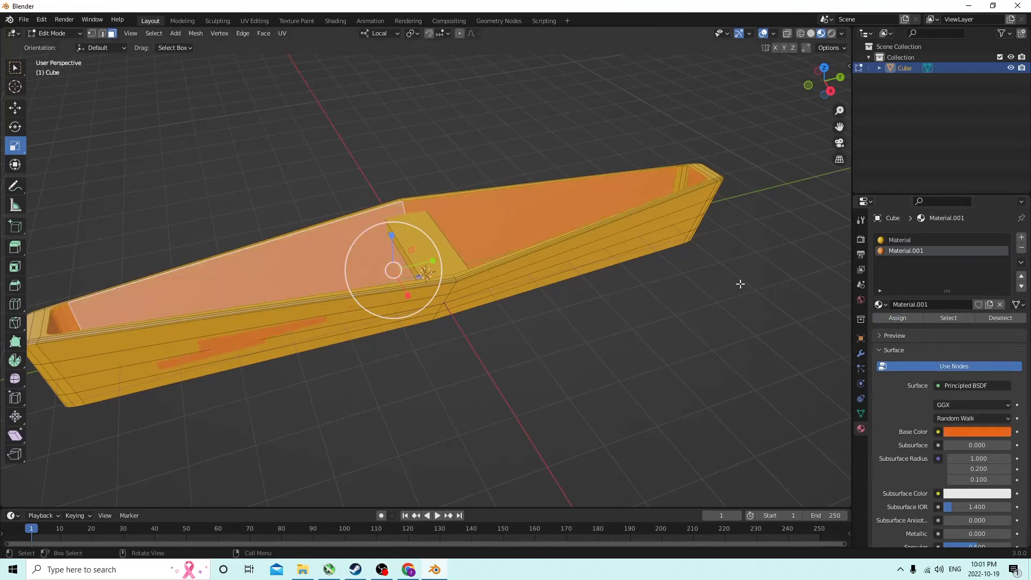
{"action": "left_click", "coordinate": [740, 282]}
Step: Move the long inner wall face on the positive X side about -0.0008 m along local X, away from the outer hull
{"action": "middle_click_drag", "start_coordinate": [740, 282], "coordinate": [504, 135]}
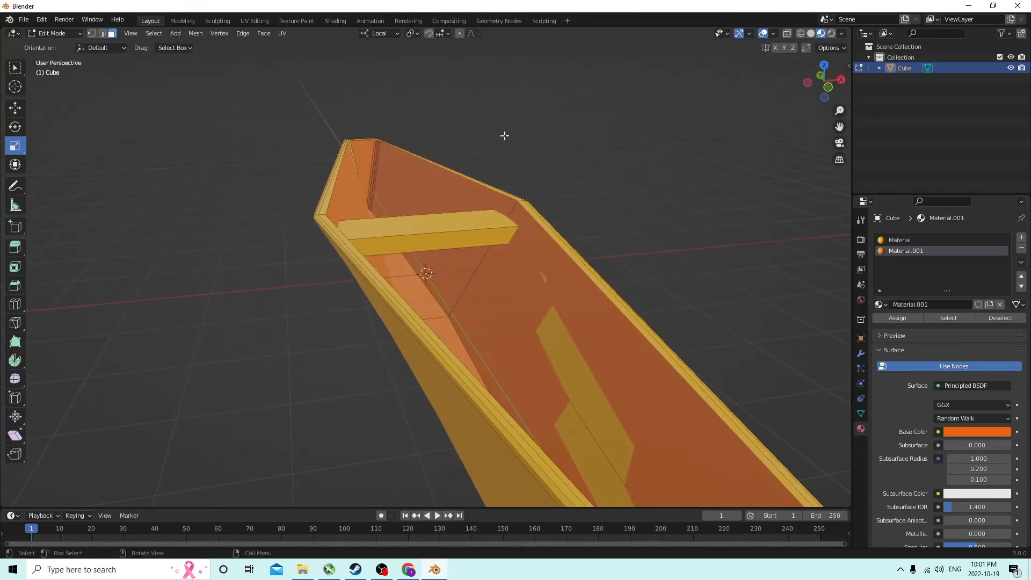
{"action": "middle_click_drag", "start_coordinate": [607, 236], "coordinate": [20, 278]}
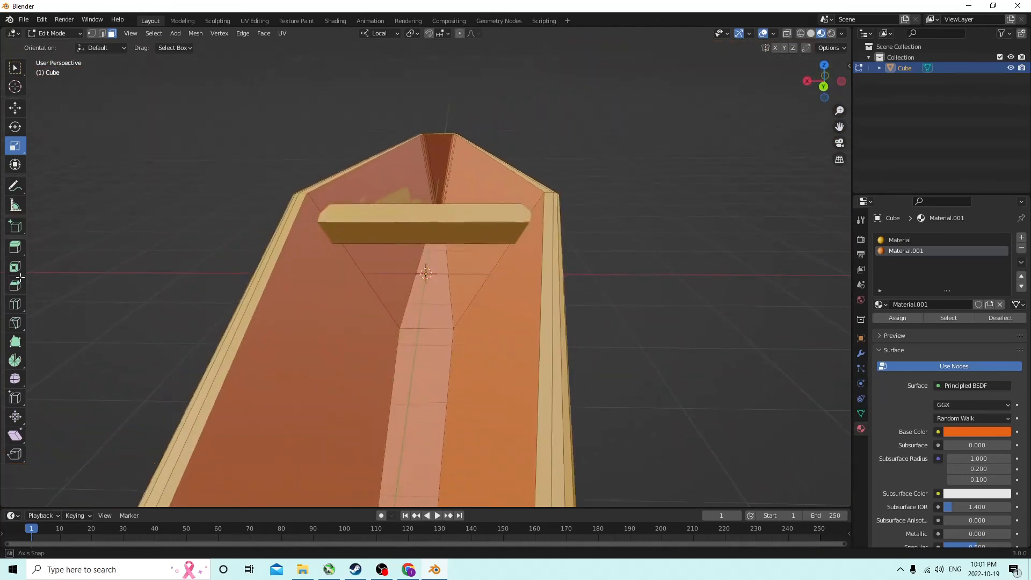
{"action": "middle_click_drag", "start_coordinate": [345, 250], "coordinate": [289, 193]}
{"action": "left_click", "coordinate": [274, 258]}
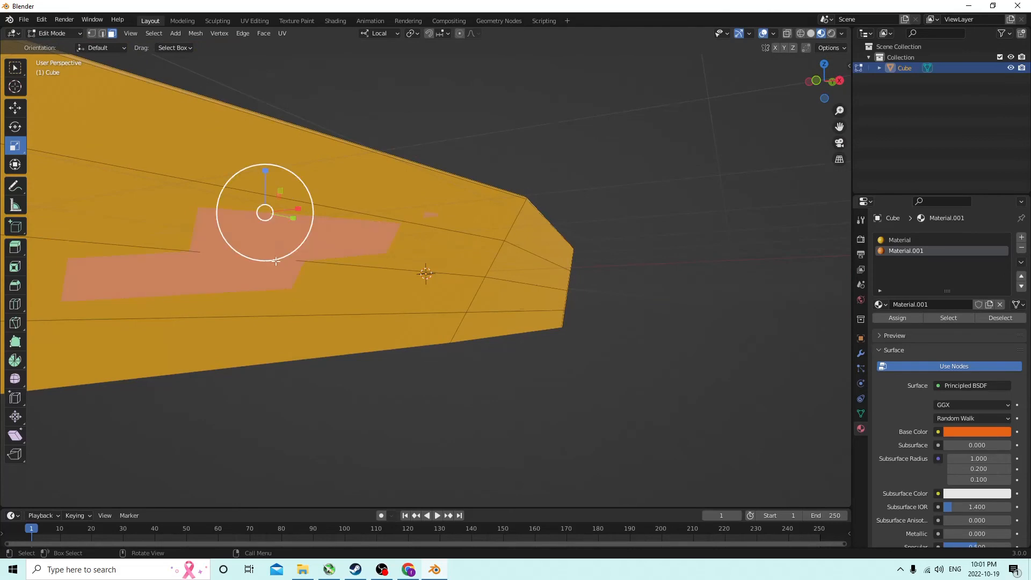
{"action": "middle_click_drag", "start_coordinate": [275, 259], "coordinate": [305, 276]}
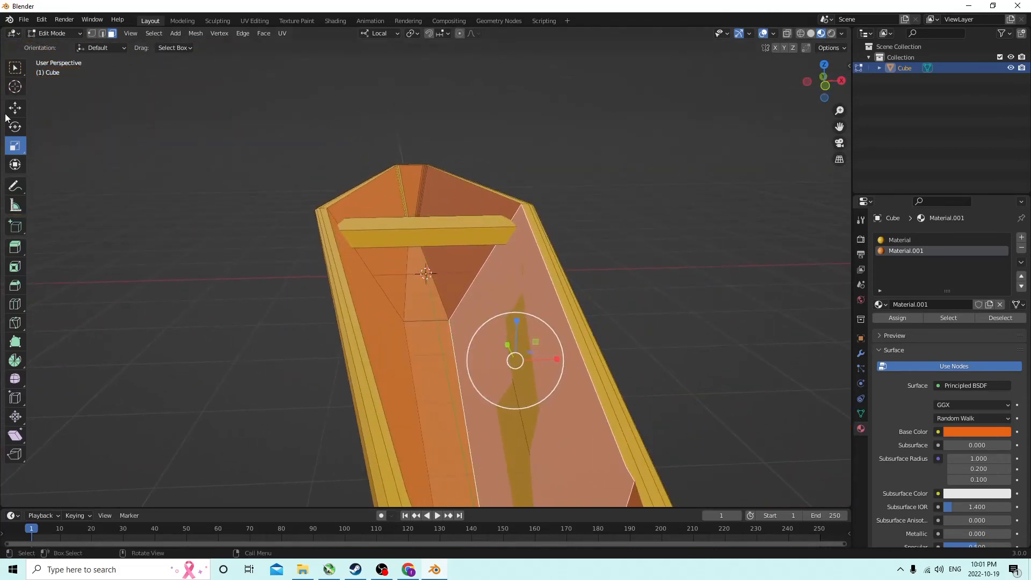
{"action": "middle_click_drag", "start_coordinate": [290, 209], "coordinate": [285, 208]}
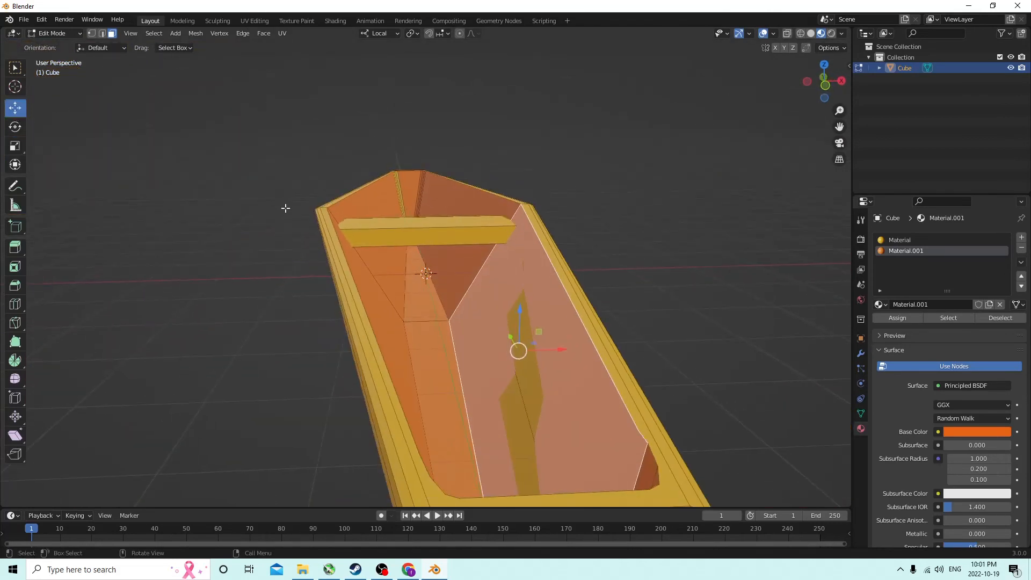
{"action": "scroll", "coordinate": [559, 350], "scroll_direction": "up", "scroll_amount": 2}
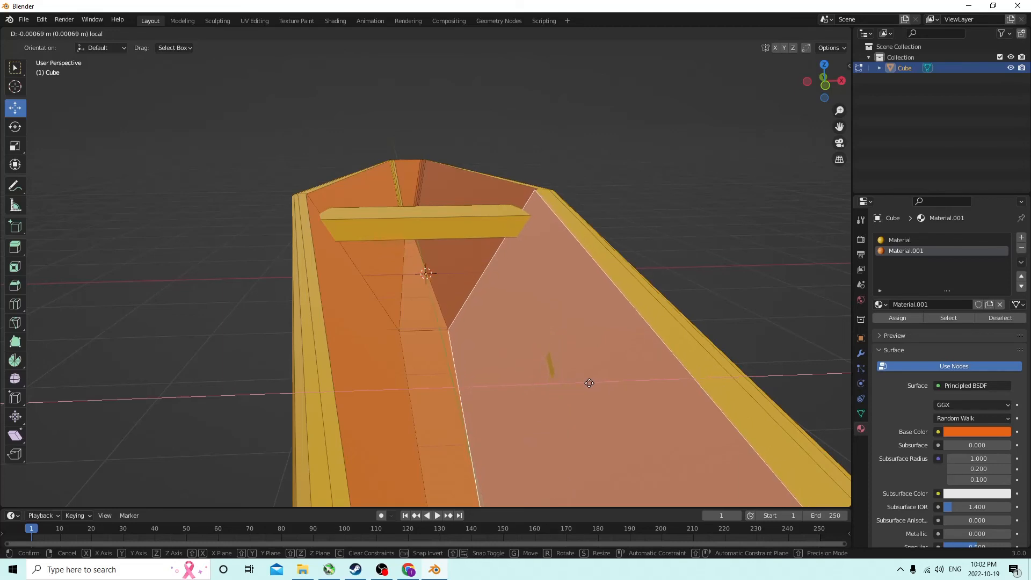
{"action": "left_click", "coordinate": [587, 383]}
{"action": "middle_click_drag", "start_coordinate": [587, 383], "coordinate": [404, 244]}
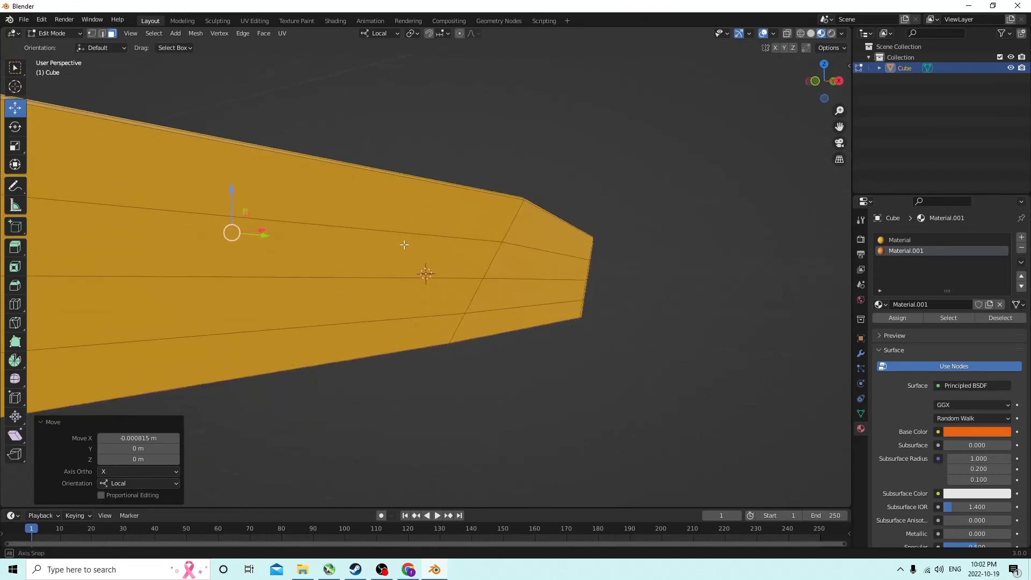
Step: Assign Material.001 to the inner wall and narrow corner faces at the positive Y end of the hull
{"action": "middle_click_drag", "start_coordinate": [626, 342], "coordinate": [360, 251]}
{"action": "scroll", "coordinate": [351, 275], "scroll_direction": "up", "scroll_amount": 2}
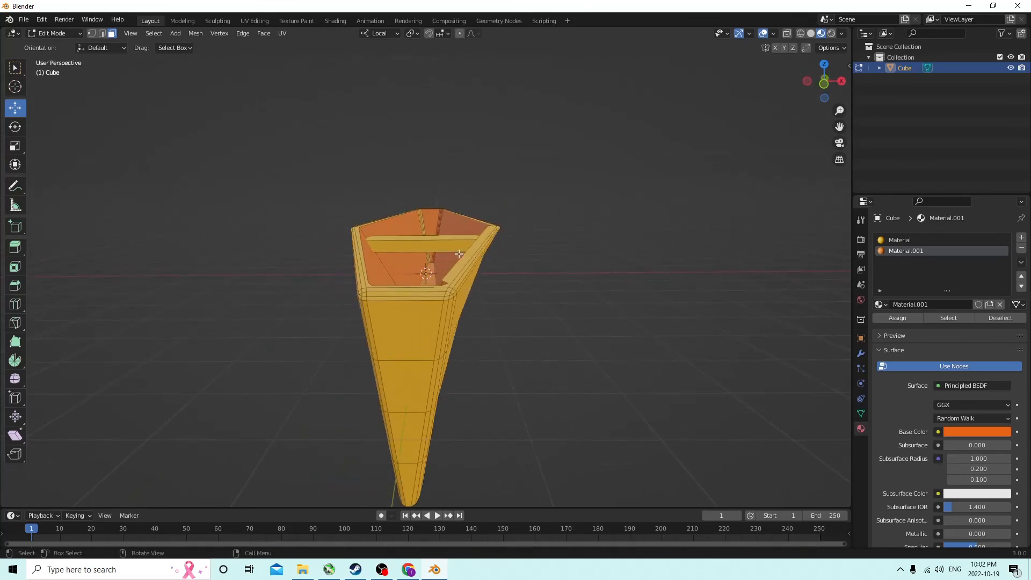
{"action": "middle_click_drag", "start_coordinate": [460, 254], "coordinate": [524, 162]}
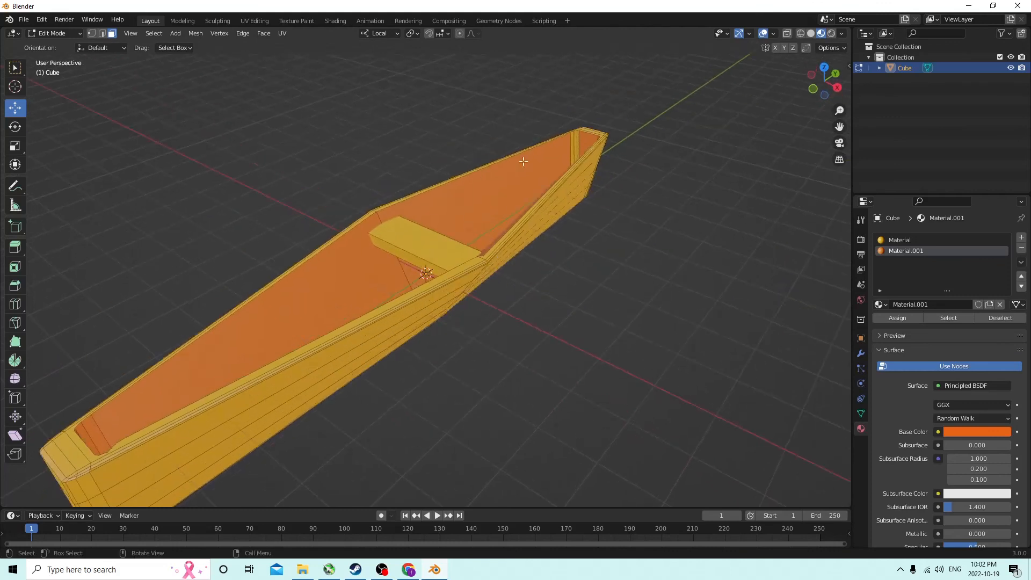
{"action": "left_click", "coordinate": [559, 155], "text": "ctrl"}
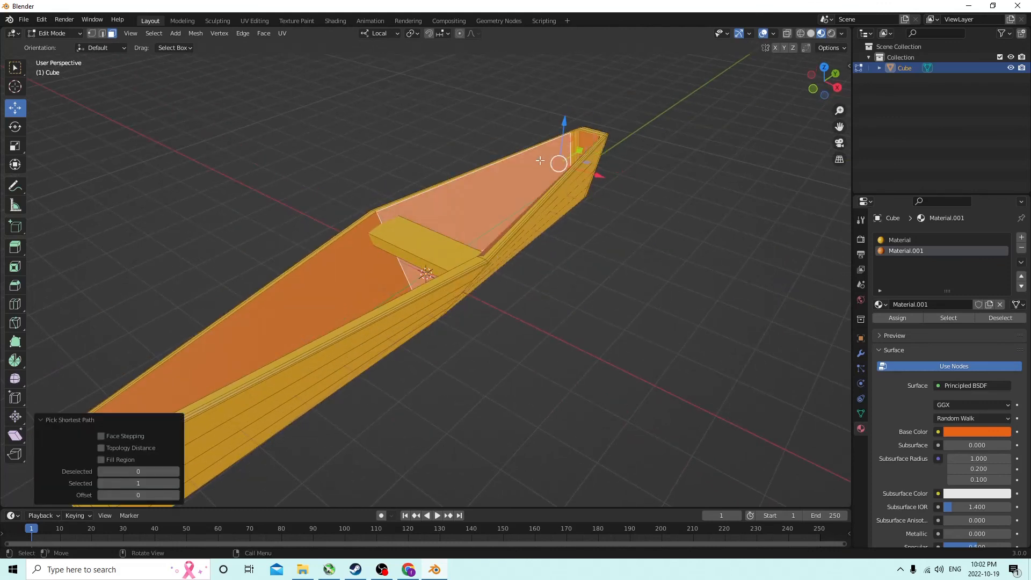
{"action": "middle_click_drag", "start_coordinate": [540, 160], "coordinate": [549, 186]}
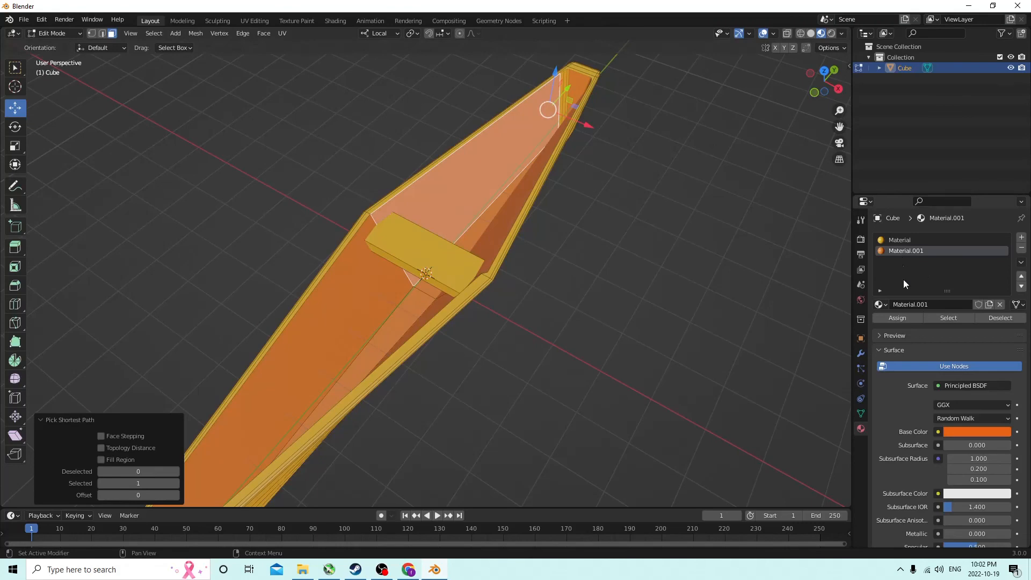
{"action": "left_click", "coordinate": [897, 318]}
{"action": "middle_click_drag", "start_coordinate": [621, 170], "coordinate": [437, 181]}
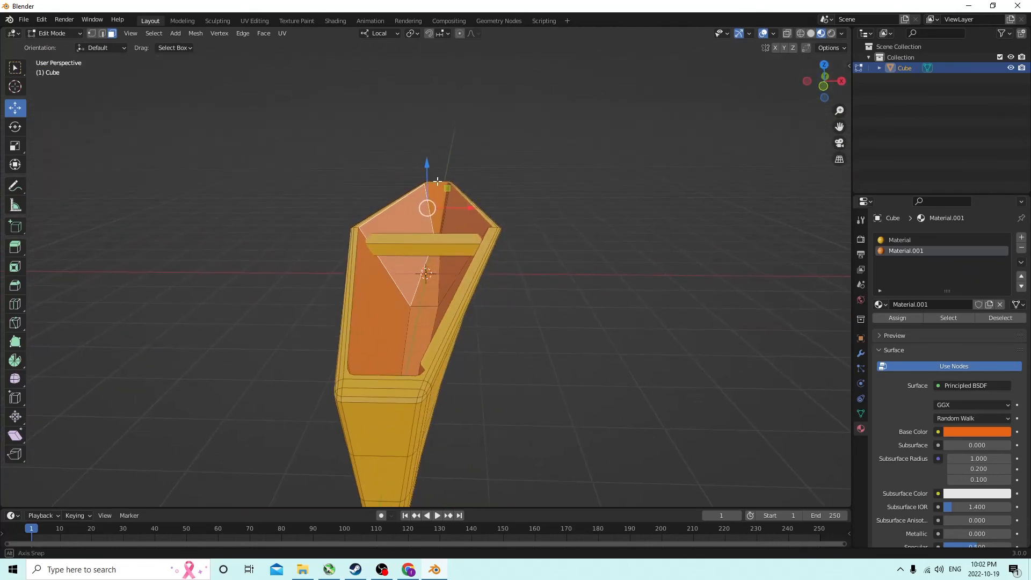
{"action": "middle_click_drag", "start_coordinate": [521, 176], "coordinate": [529, 452]}
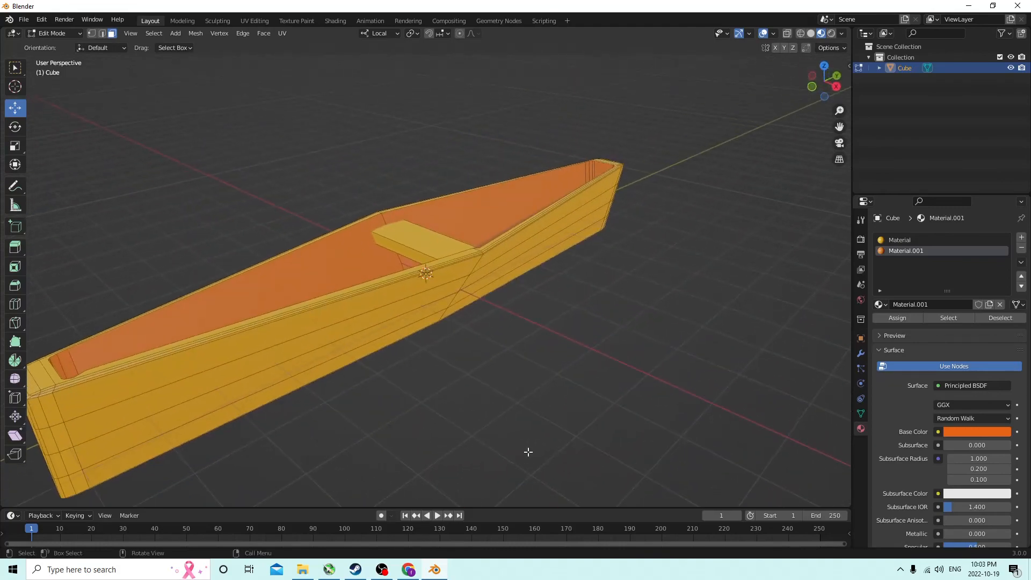